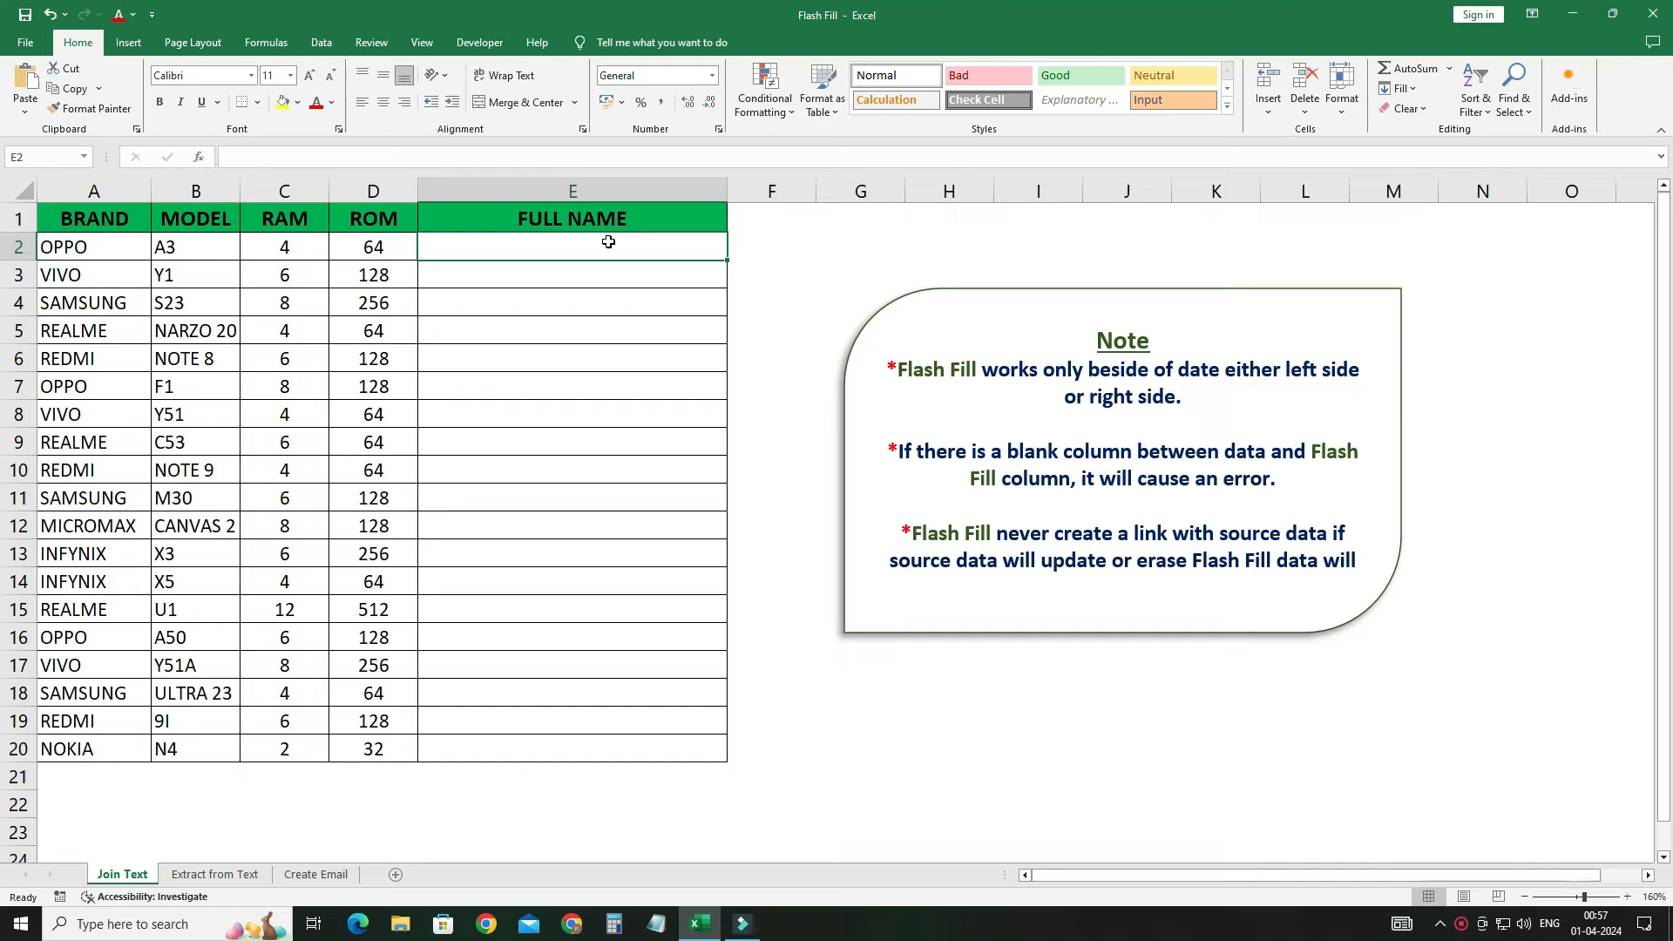
Step: Start a CONCATENATE formula in E2 joining brand A2 and model B2 with spaces
{"action": "type", "text": "="}
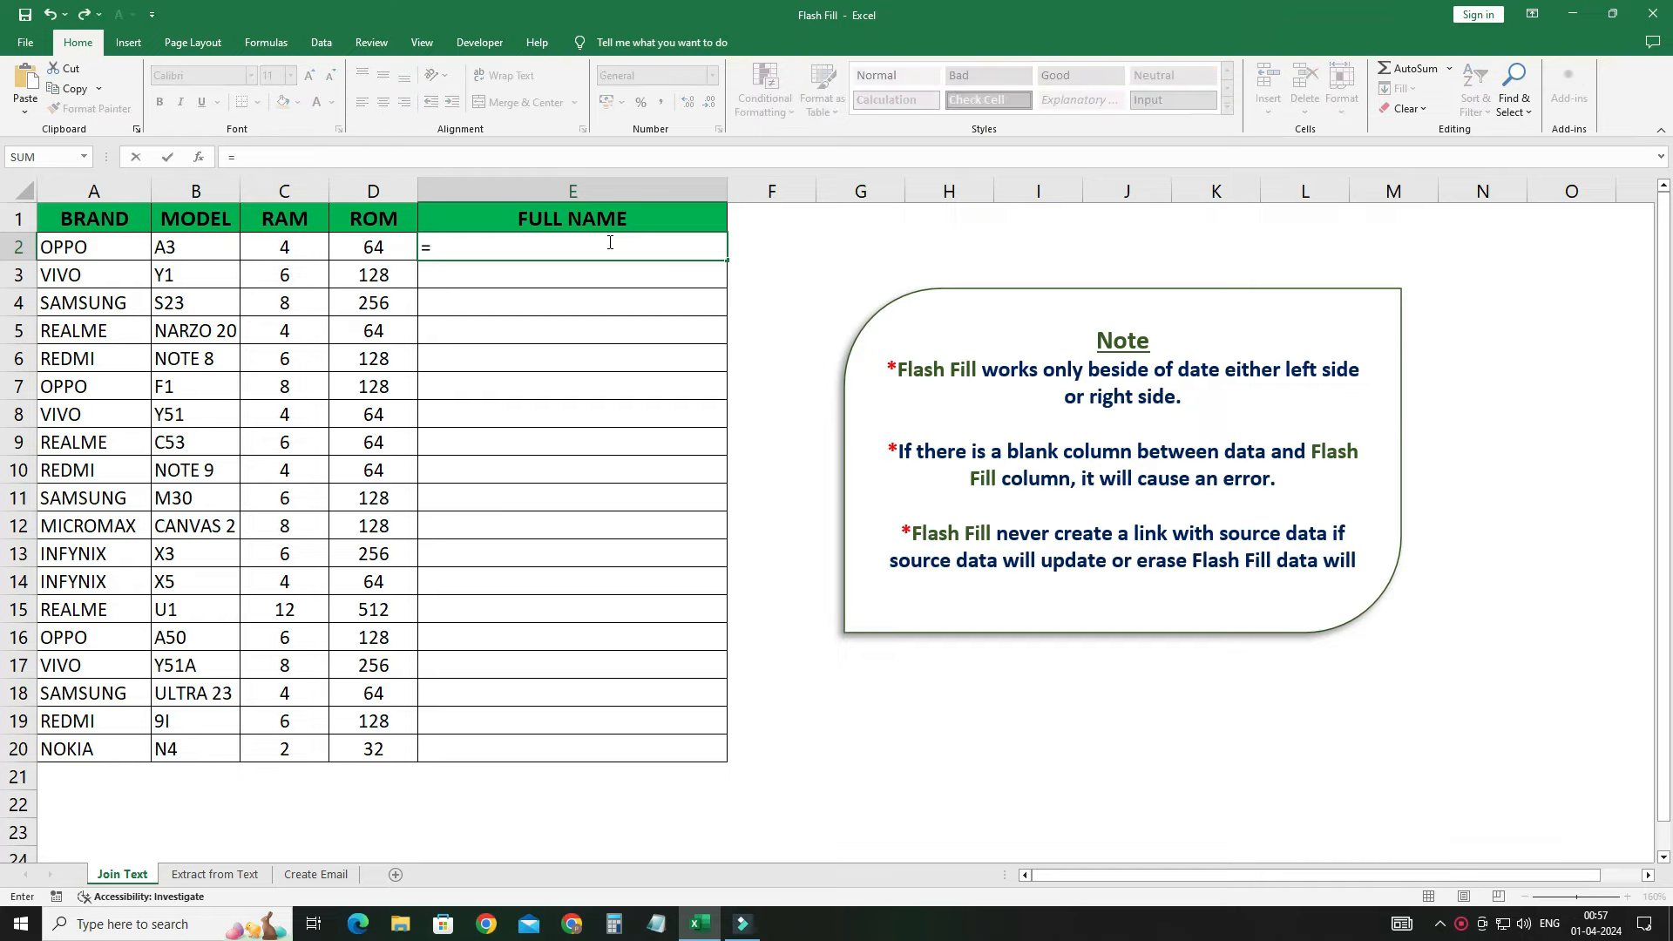
{"action": "type", "text": "concat"}
{"action": "key", "text": "Tab"}
{"action": "key", "text": "Left"}
{"action": "key", "text": "Left"}
{"action": "key", "text": "Left"}
{"action": "key", "text": "Left"}
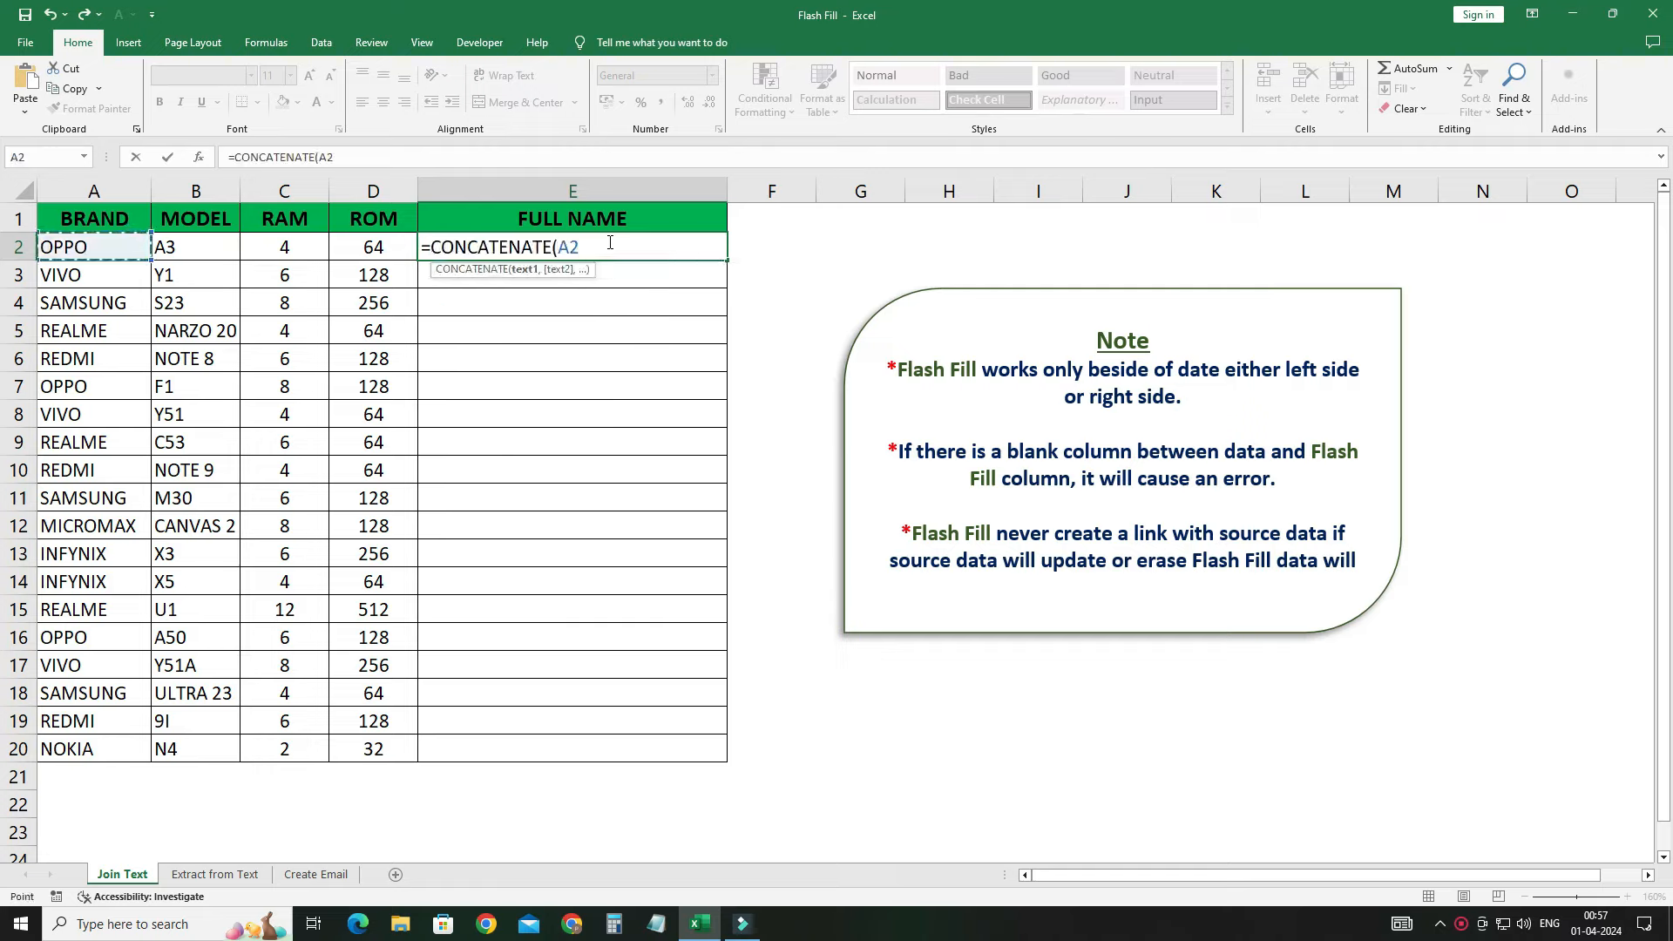
{"action": "type", "text": ",\" \","}
{"action": "key", "text": "Left"}
{"action": "key", "text": "Left"}
{"action": "key", "text": "Left"}
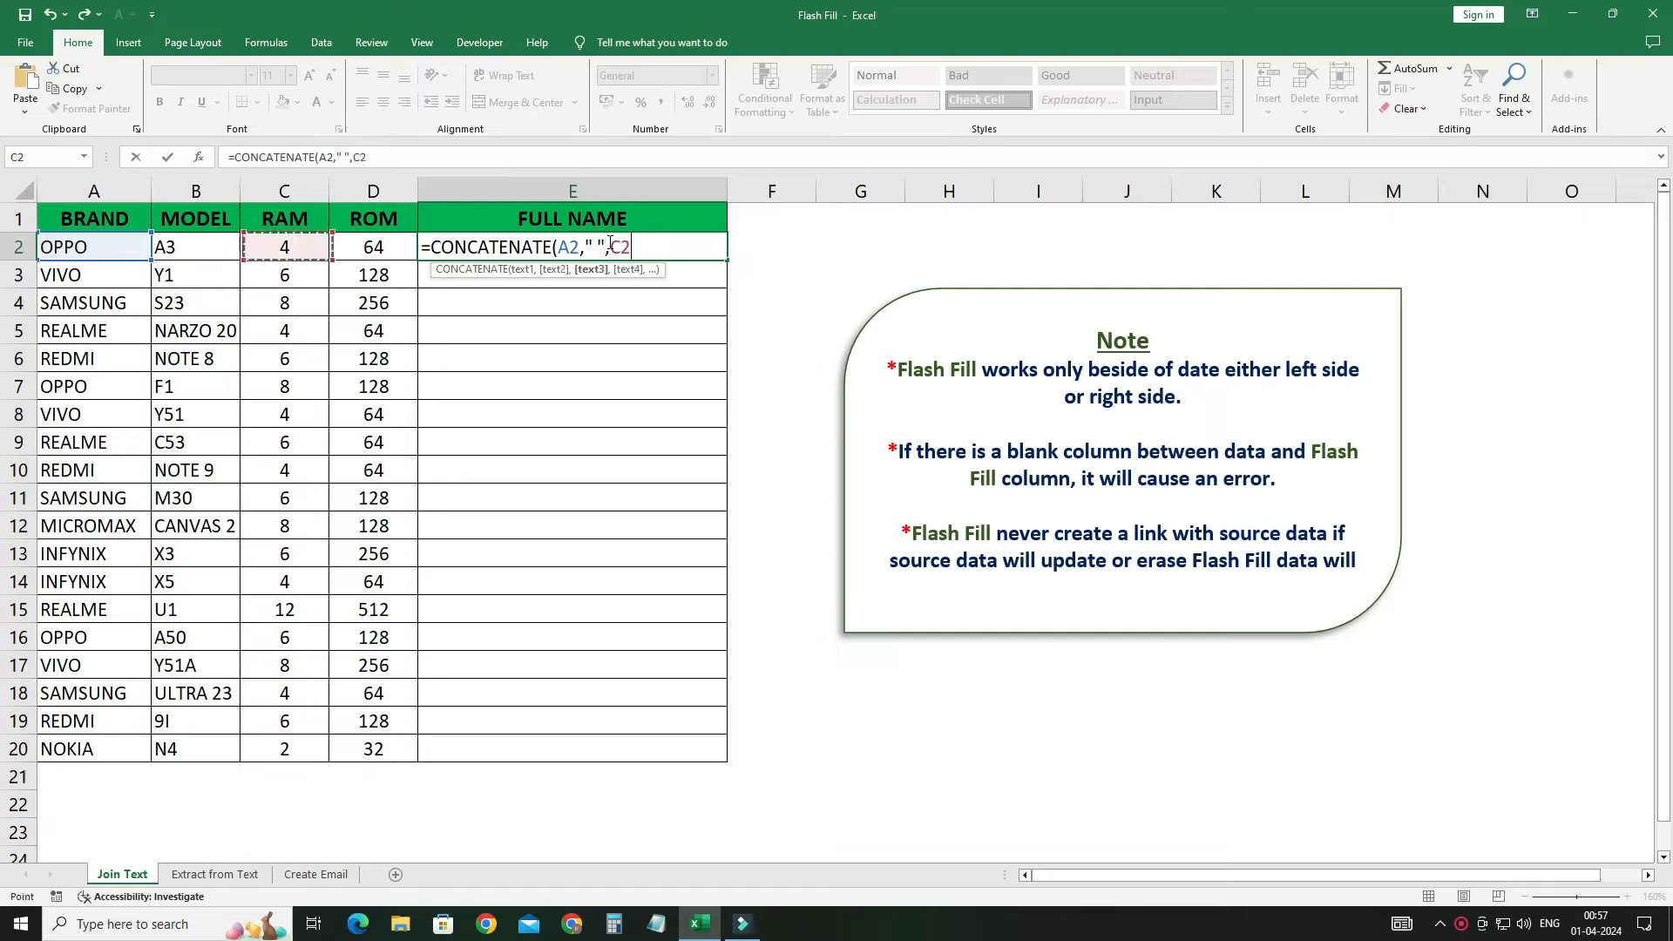
{"action": "type", "text": ","}
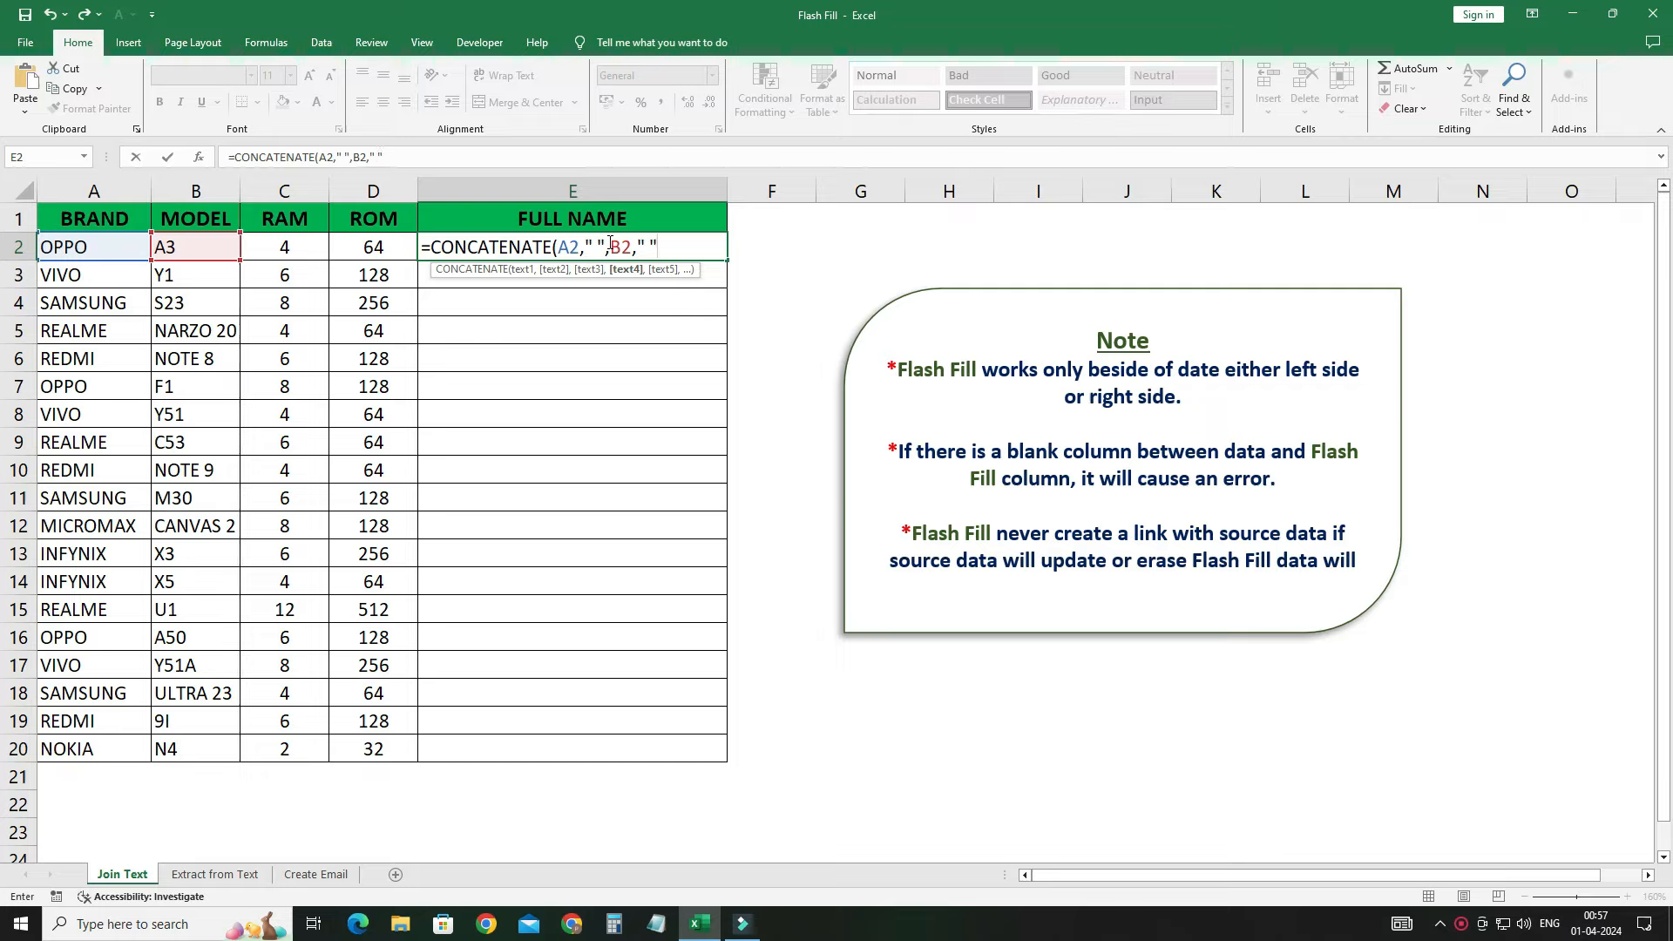
{"action": "type", "text": "\" \","}
Step: Append RAM C2 with " GB/" and ROM D2 with " GB", giving OPPO A3 4 GB/64 GB
{"action": "key", "text": "Left"}
{"action": "key", "text": "Left"}
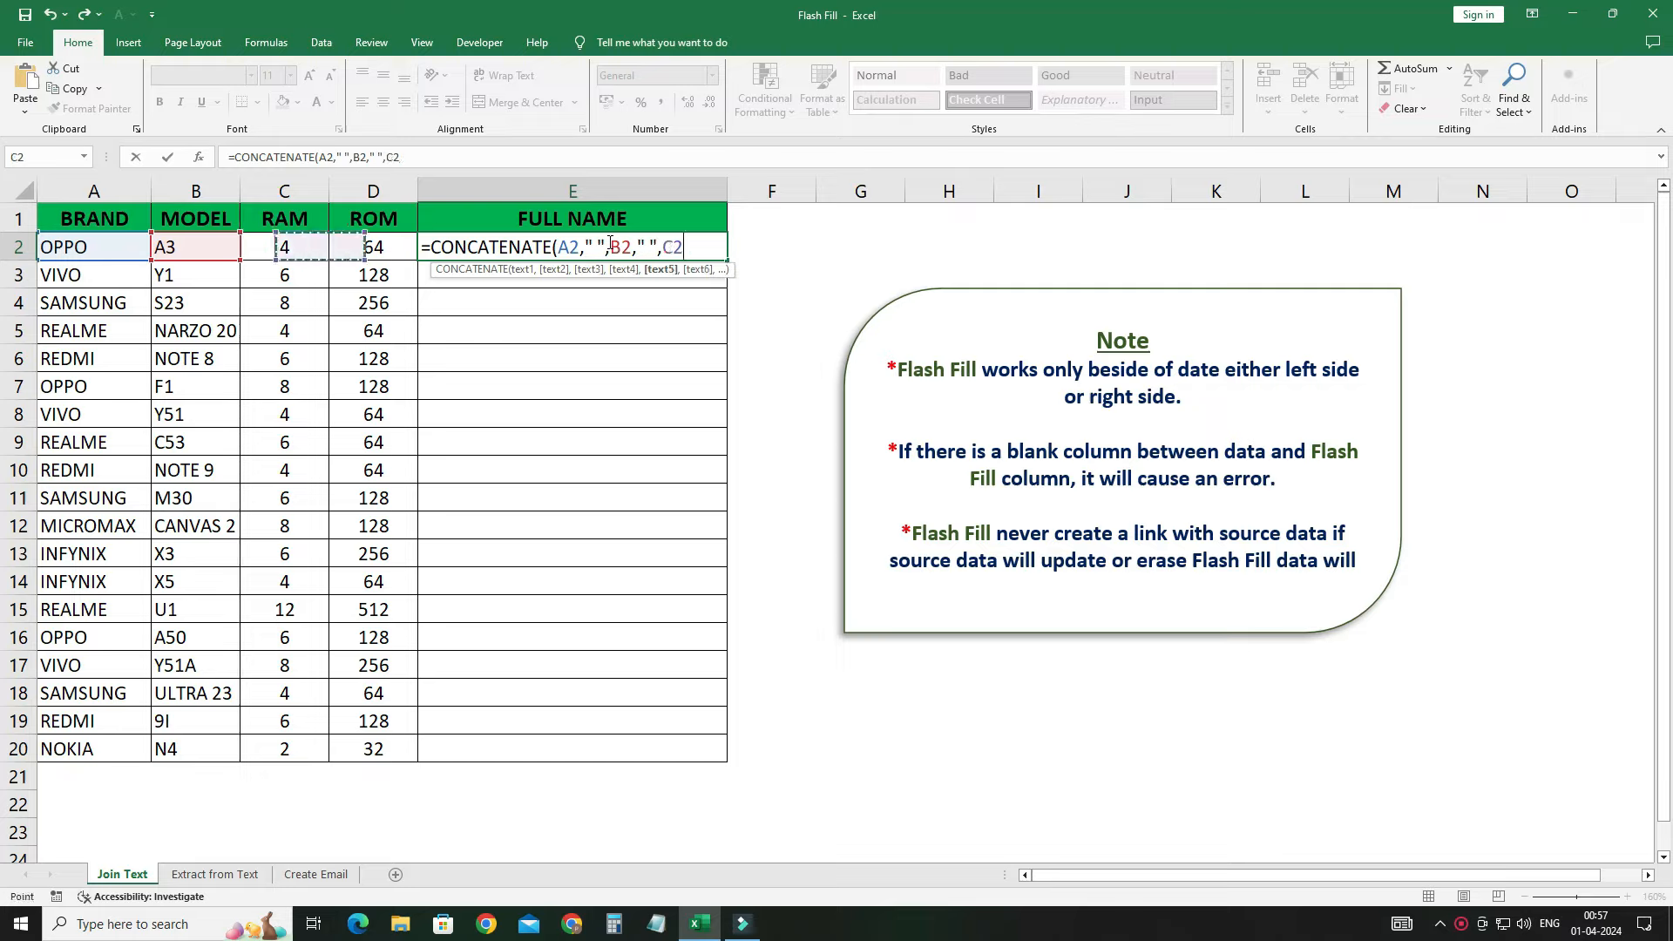
{"action": "type", "text": ",\""}
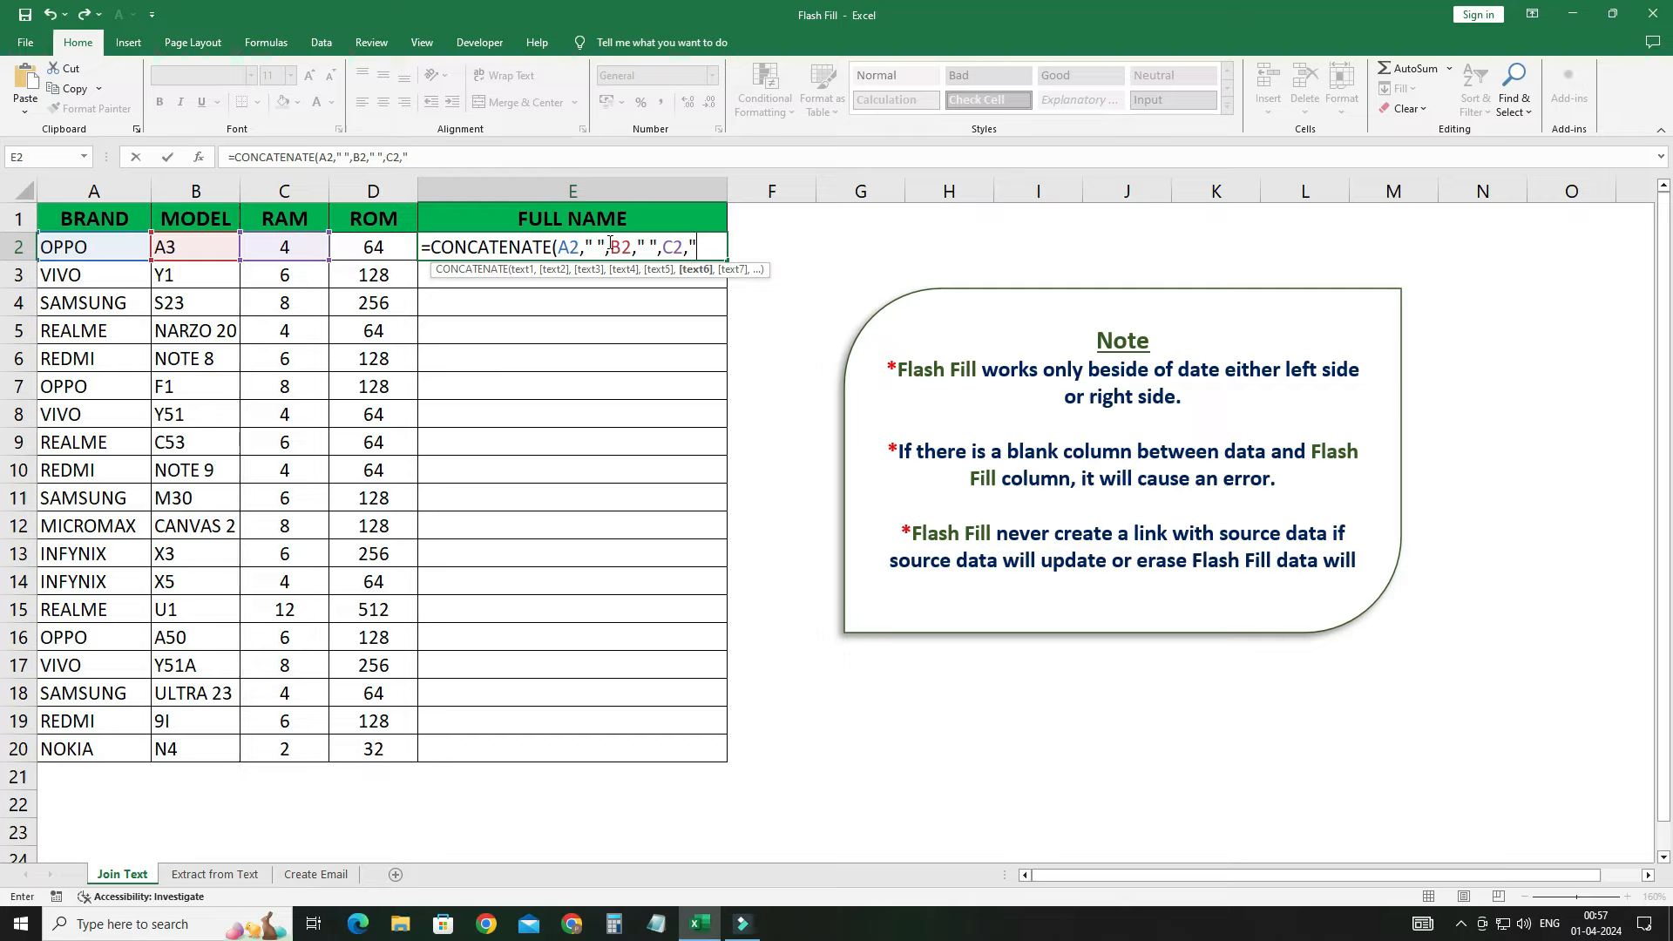
{"action": "type", "text": " GB/\",\""}
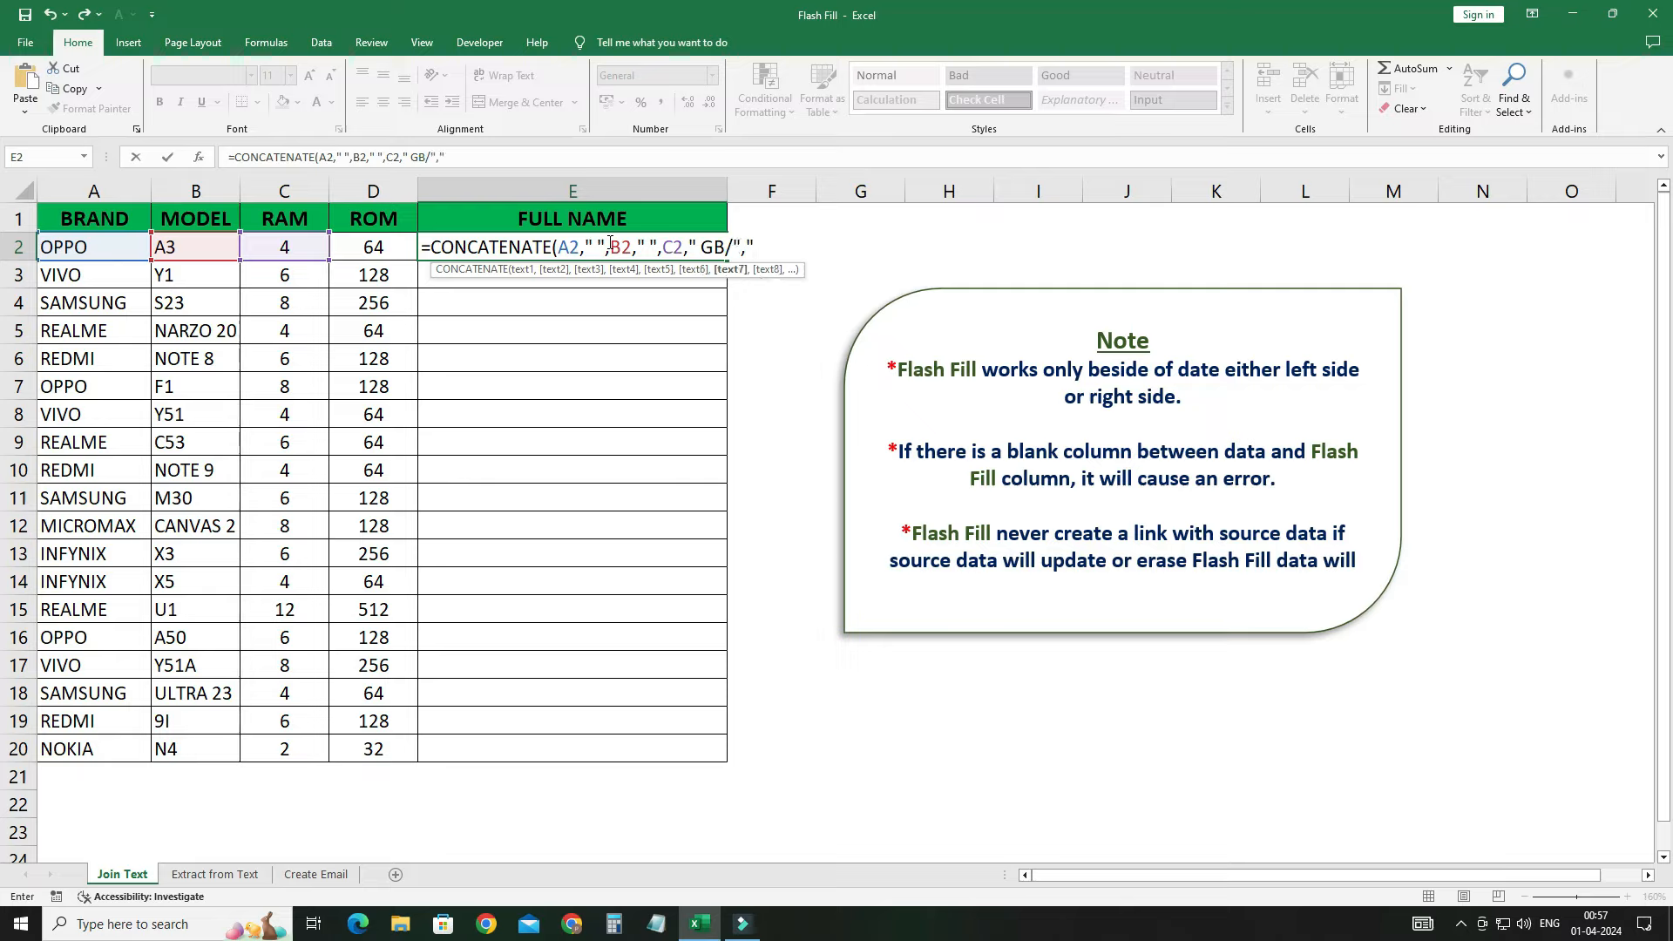
{"action": "key", "text": "BackSpace"}
{"action": "key", "text": "Left"}
{"action": "type", "text": ",\""}
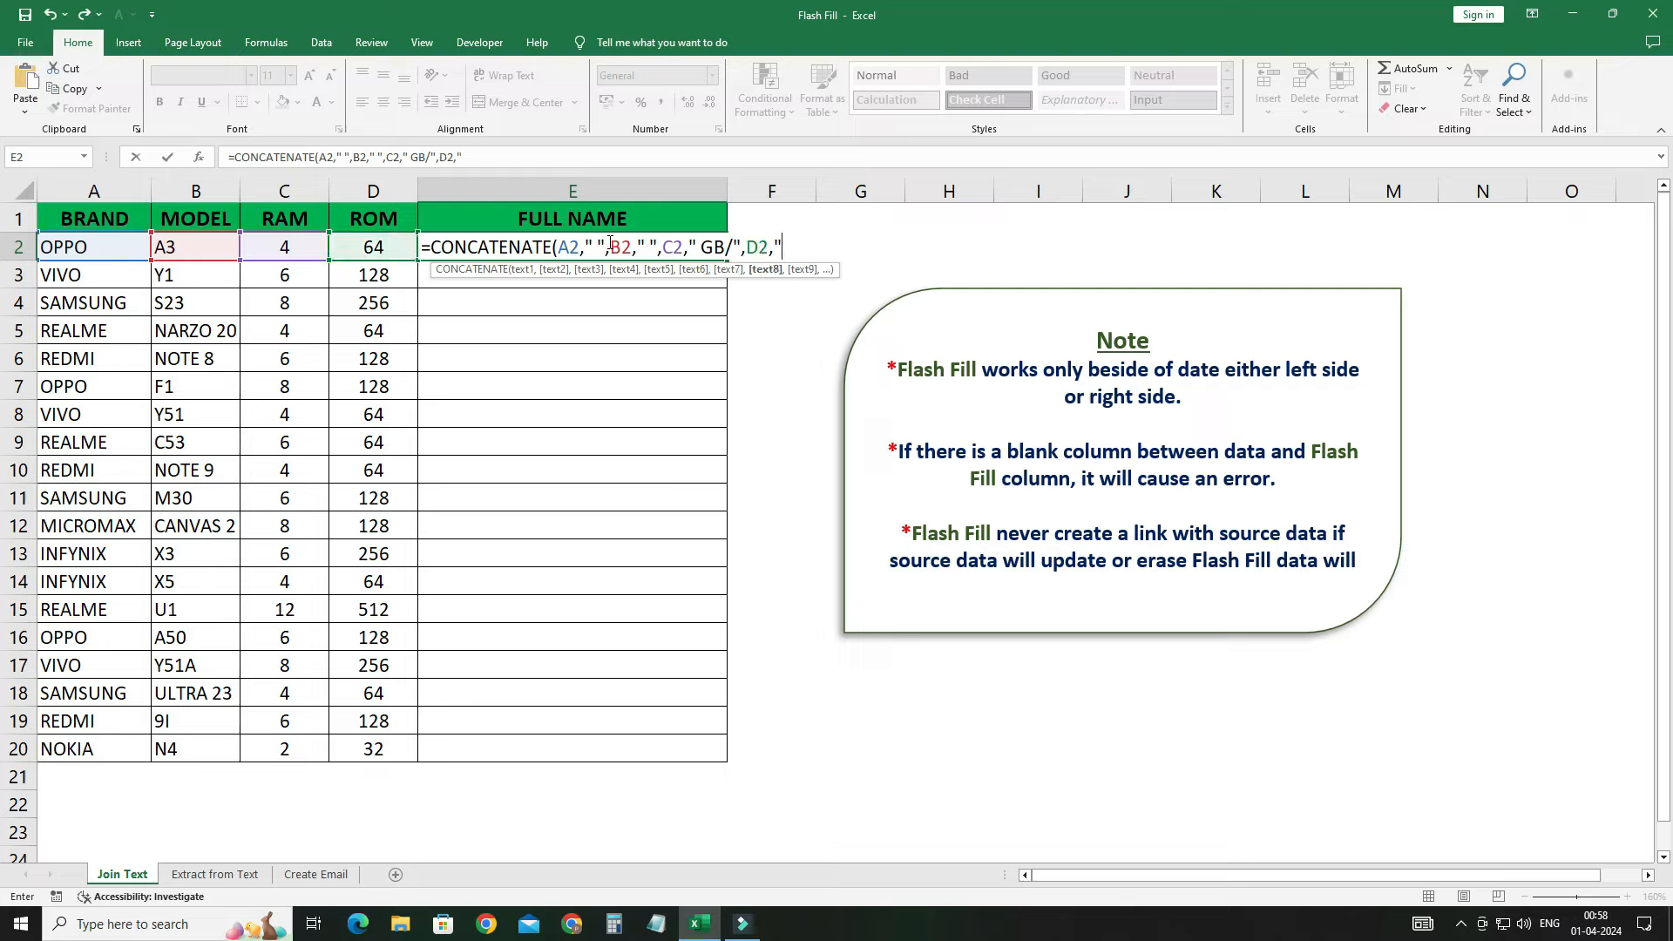
{"action": "type", "text": "G"}
{"action": "key", "text": "BackSpace"}
{"action": "type", "text": "GB\""}
{"action": "key", "text": "ctrl+Return"}
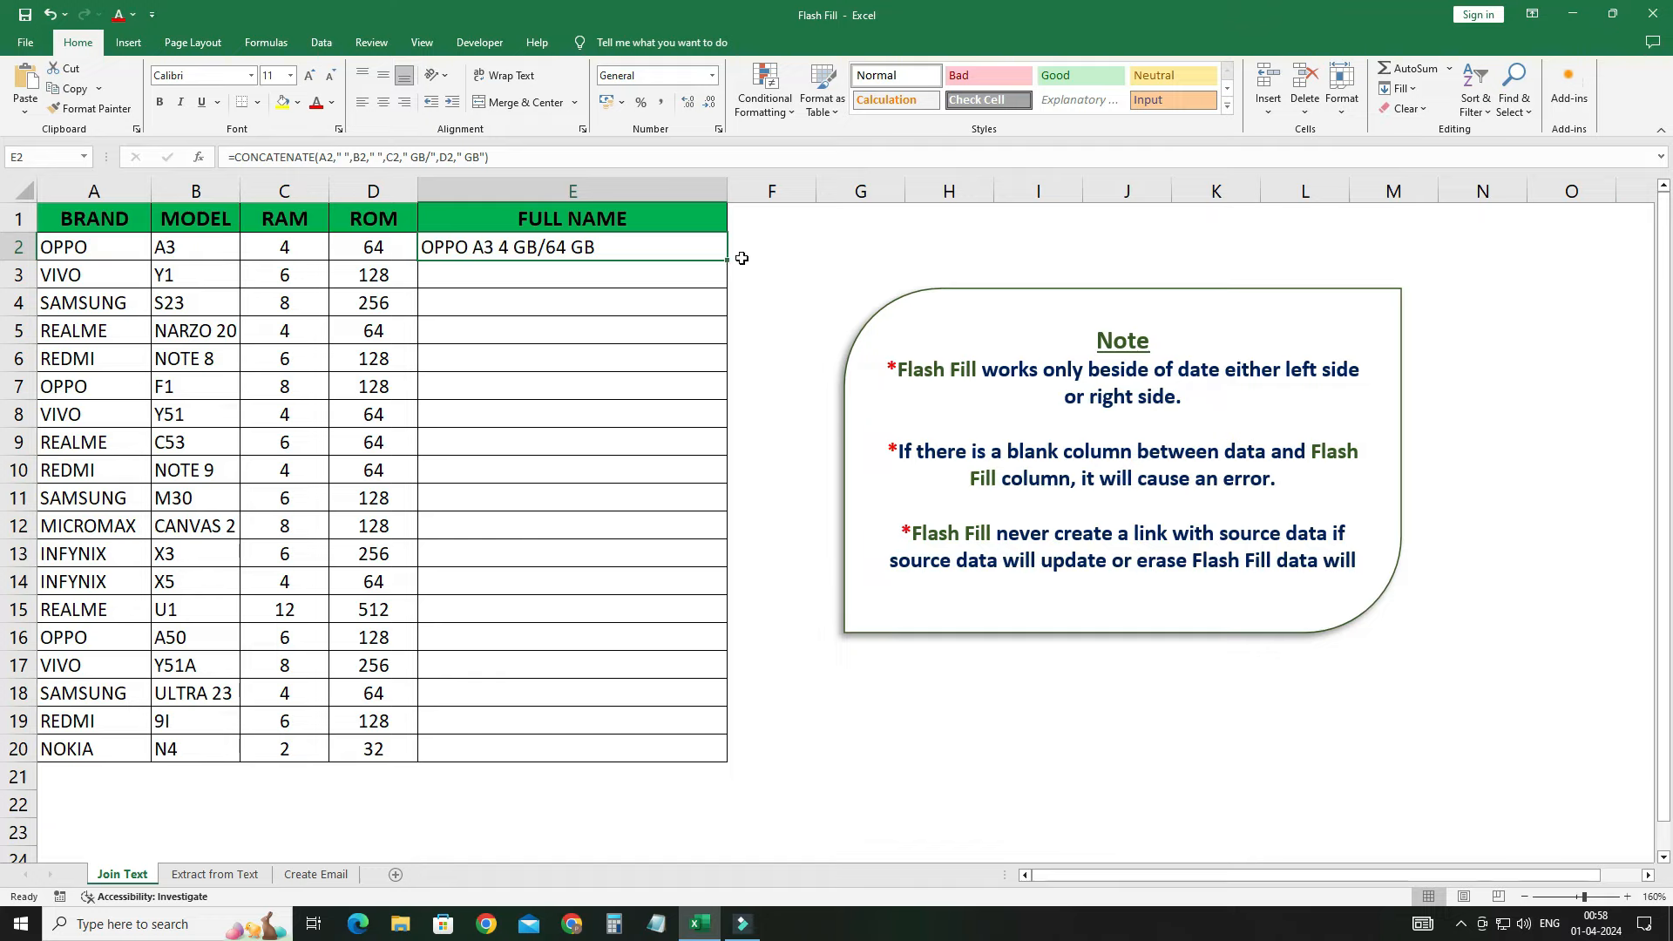
Step: Copy the CONCATENATE formula from E2 down to E12
{"action": "left_click_drag", "start_coordinate": [727, 259], "coordinate": [714, 545]}
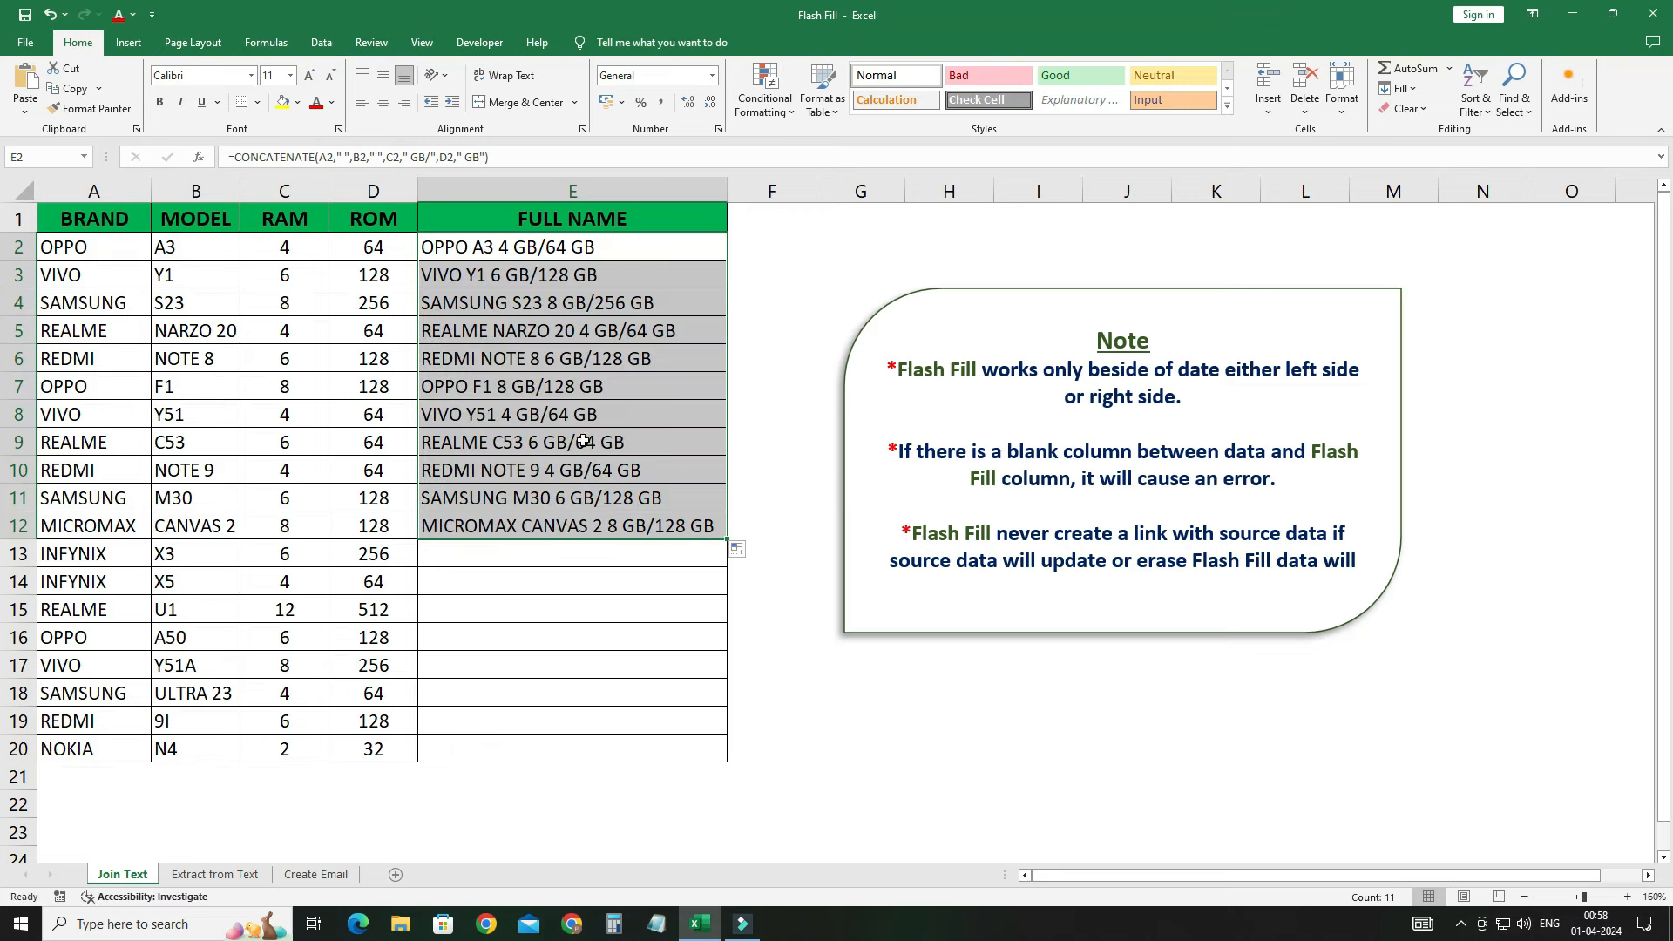
{"action": "left_click", "coordinate": [472, 317]}
{"action": "left_click", "coordinate": [477, 273]}
{"action": "left_click", "coordinate": [473, 252]}
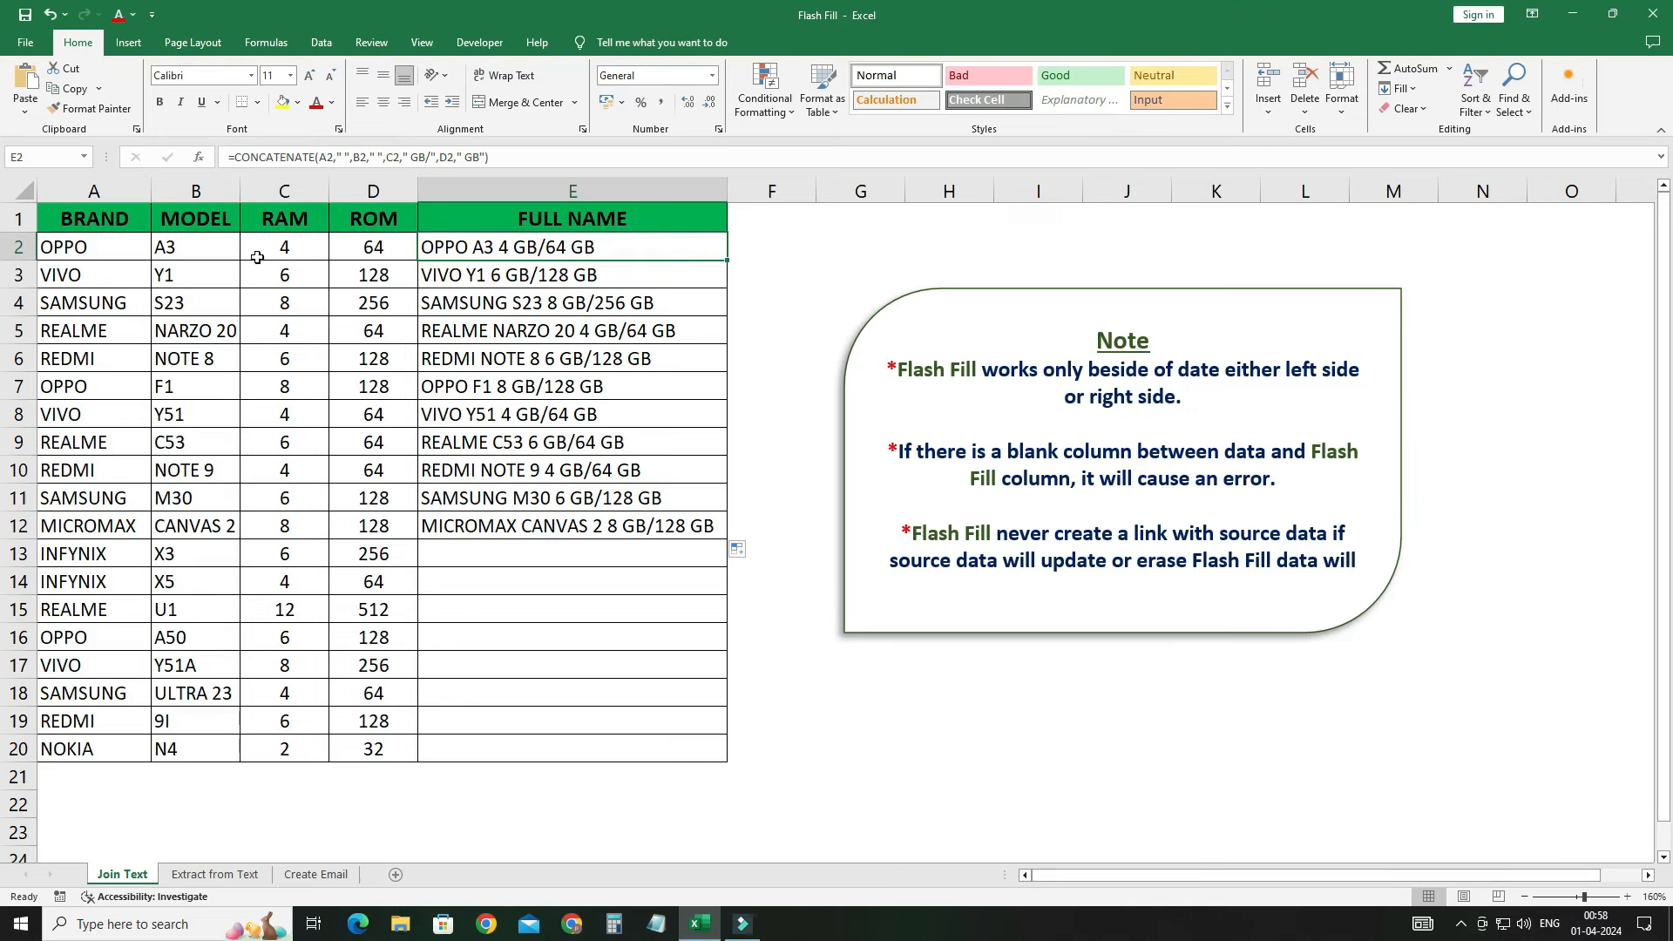
Step: Delete row 2's phone data in A2:D2 to show the formula breaks, then undo
{"action": "left_click_drag", "start_coordinate": [80, 252], "coordinate": [338, 260]}
{"action": "key", "text": "Delete"}
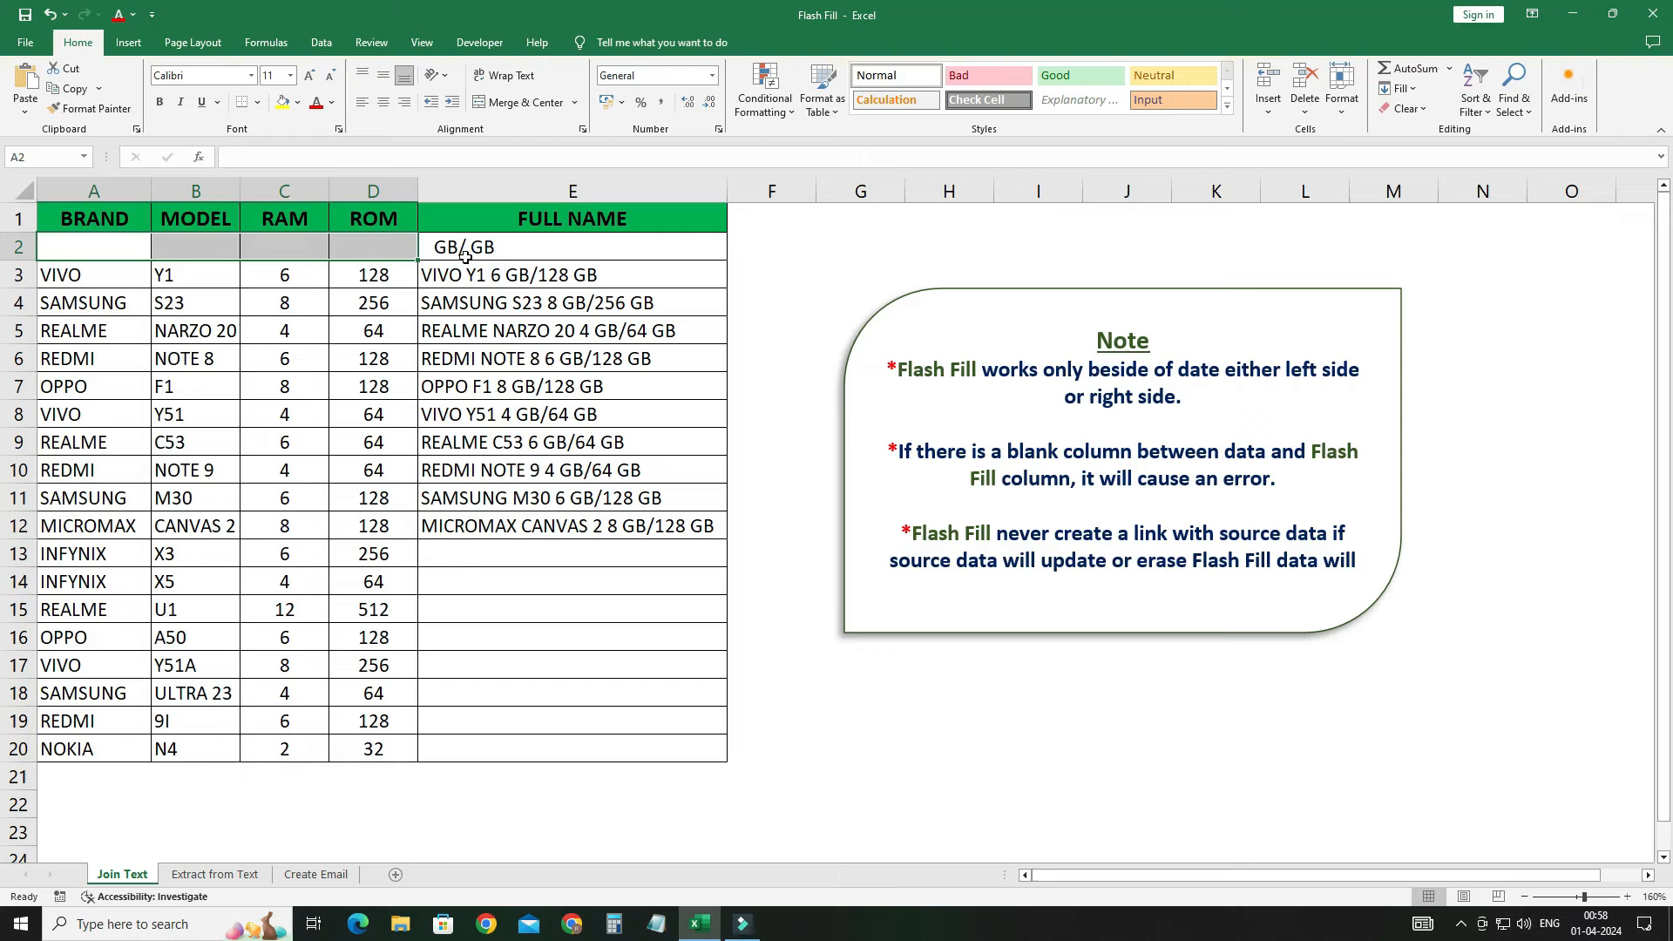
{"action": "key", "text": "ctrl+z"}
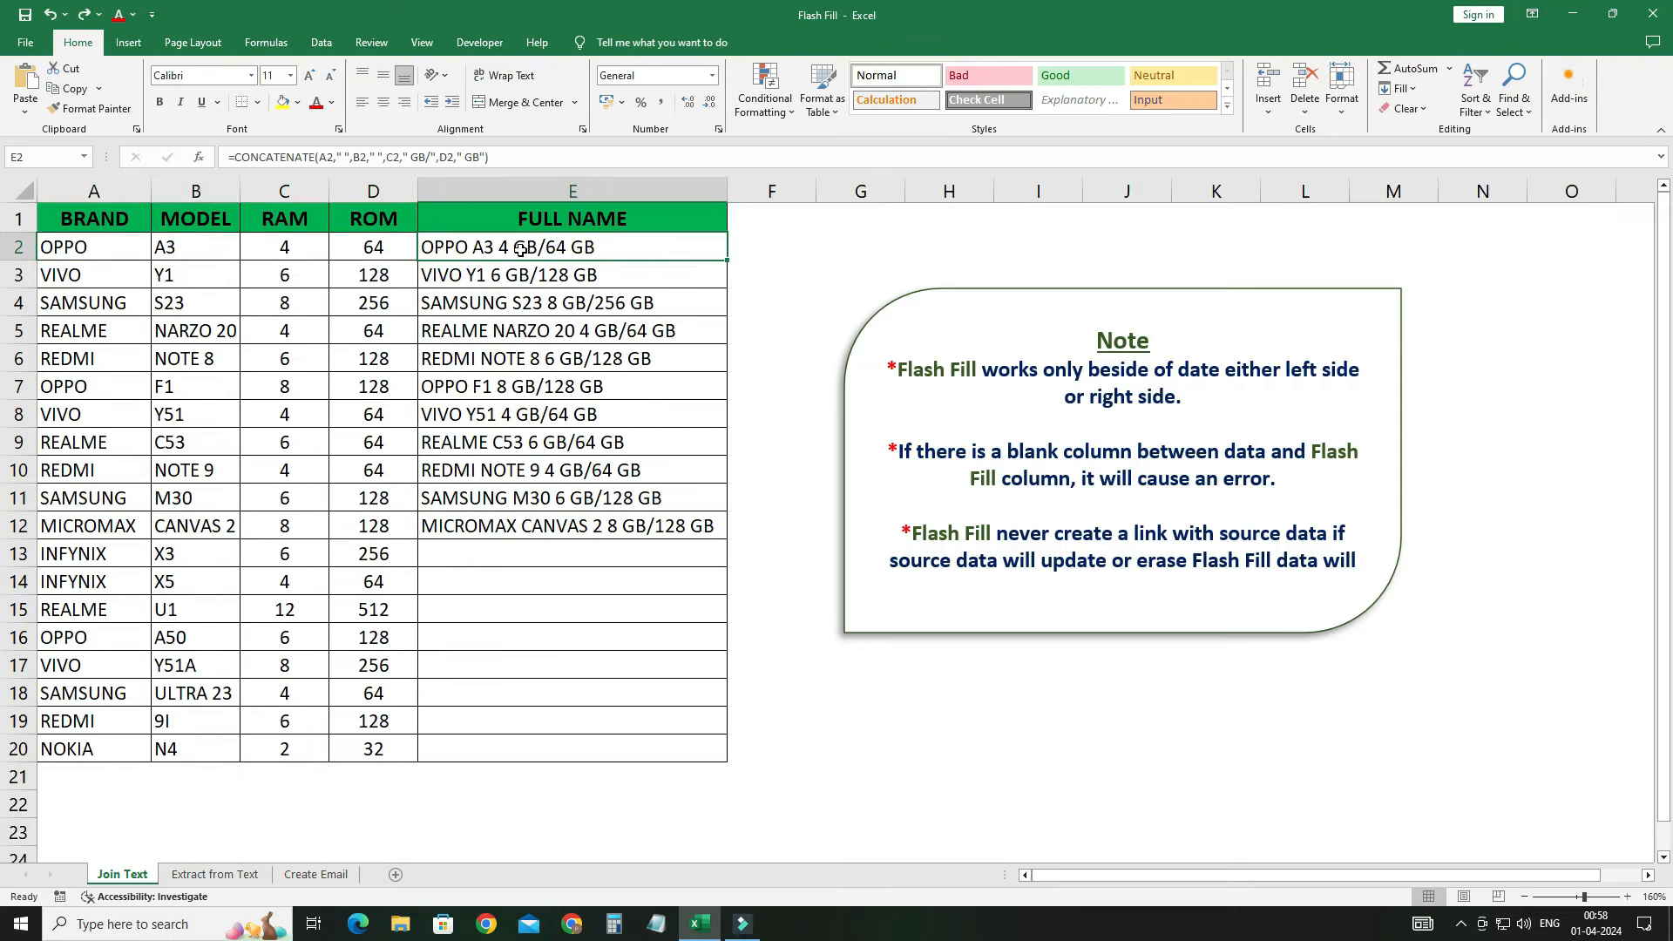
Step: Clear all formula results from E2:E12
{"action": "key", "text": "ctrl+shift+Down"}
{"action": "key", "text": "Delete"}
{"action": "left_click", "coordinate": [520, 250]}
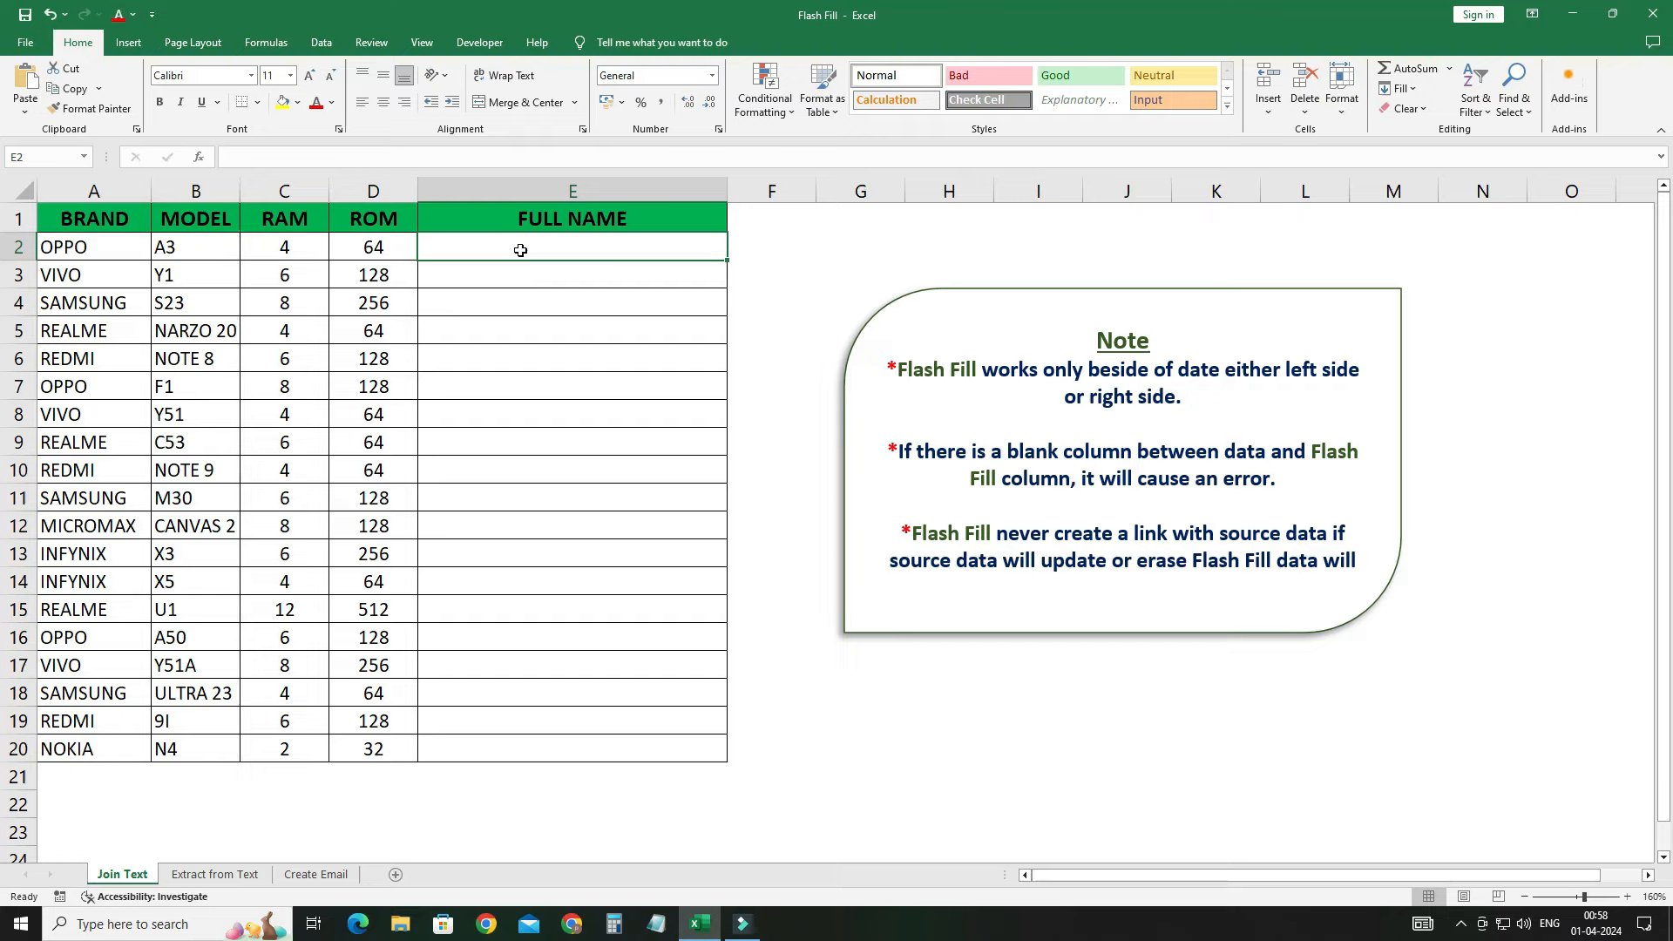
Step: Enter the example 'OPPO A3 4 GB/64 GB' in E2
{"action": "type", "text": "OP"}
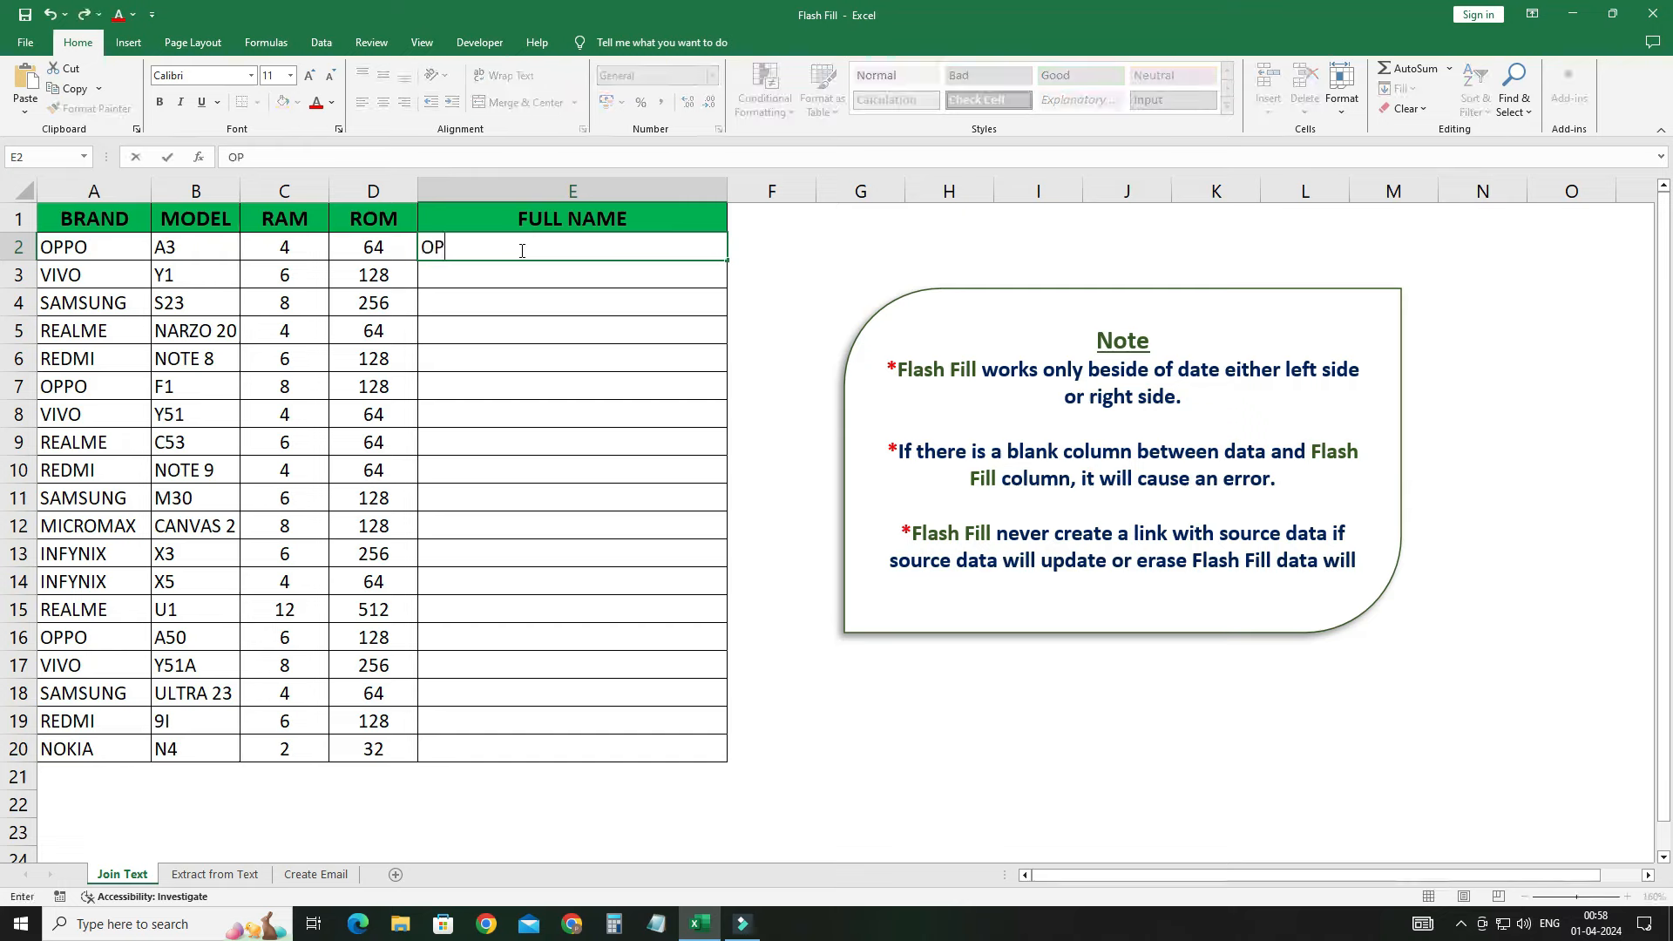
{"action": "type", "text": "PO A3 4 GB/64 GB"}
{"action": "key", "text": "Return"}
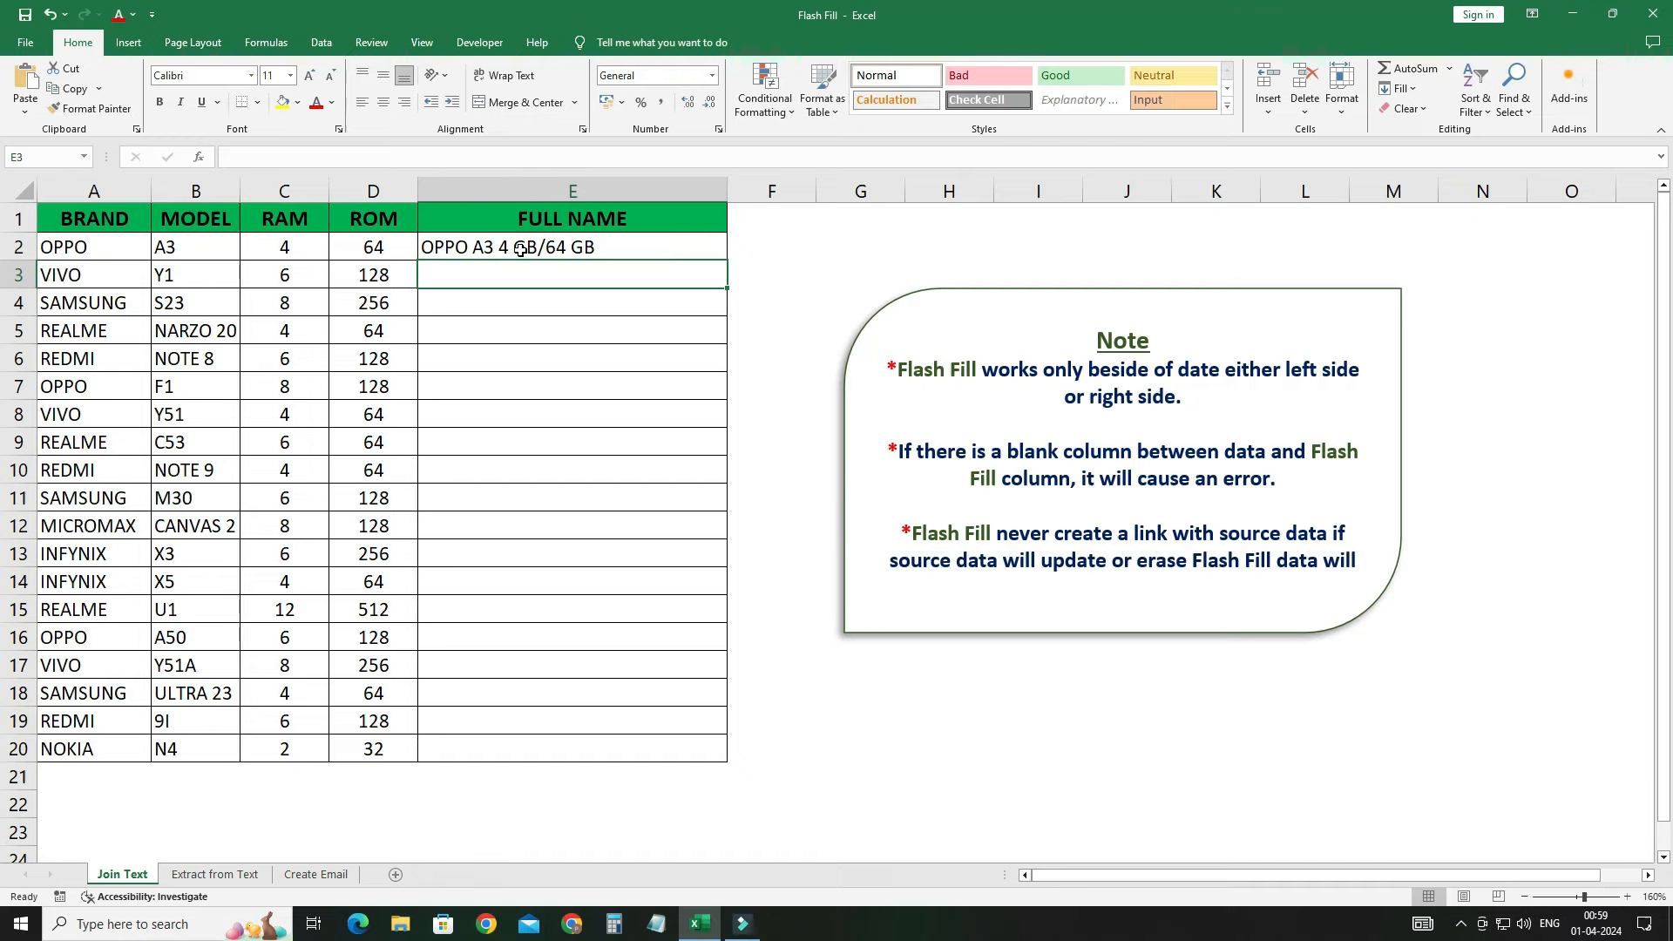
{"action": "left_click", "coordinate": [520, 250]}
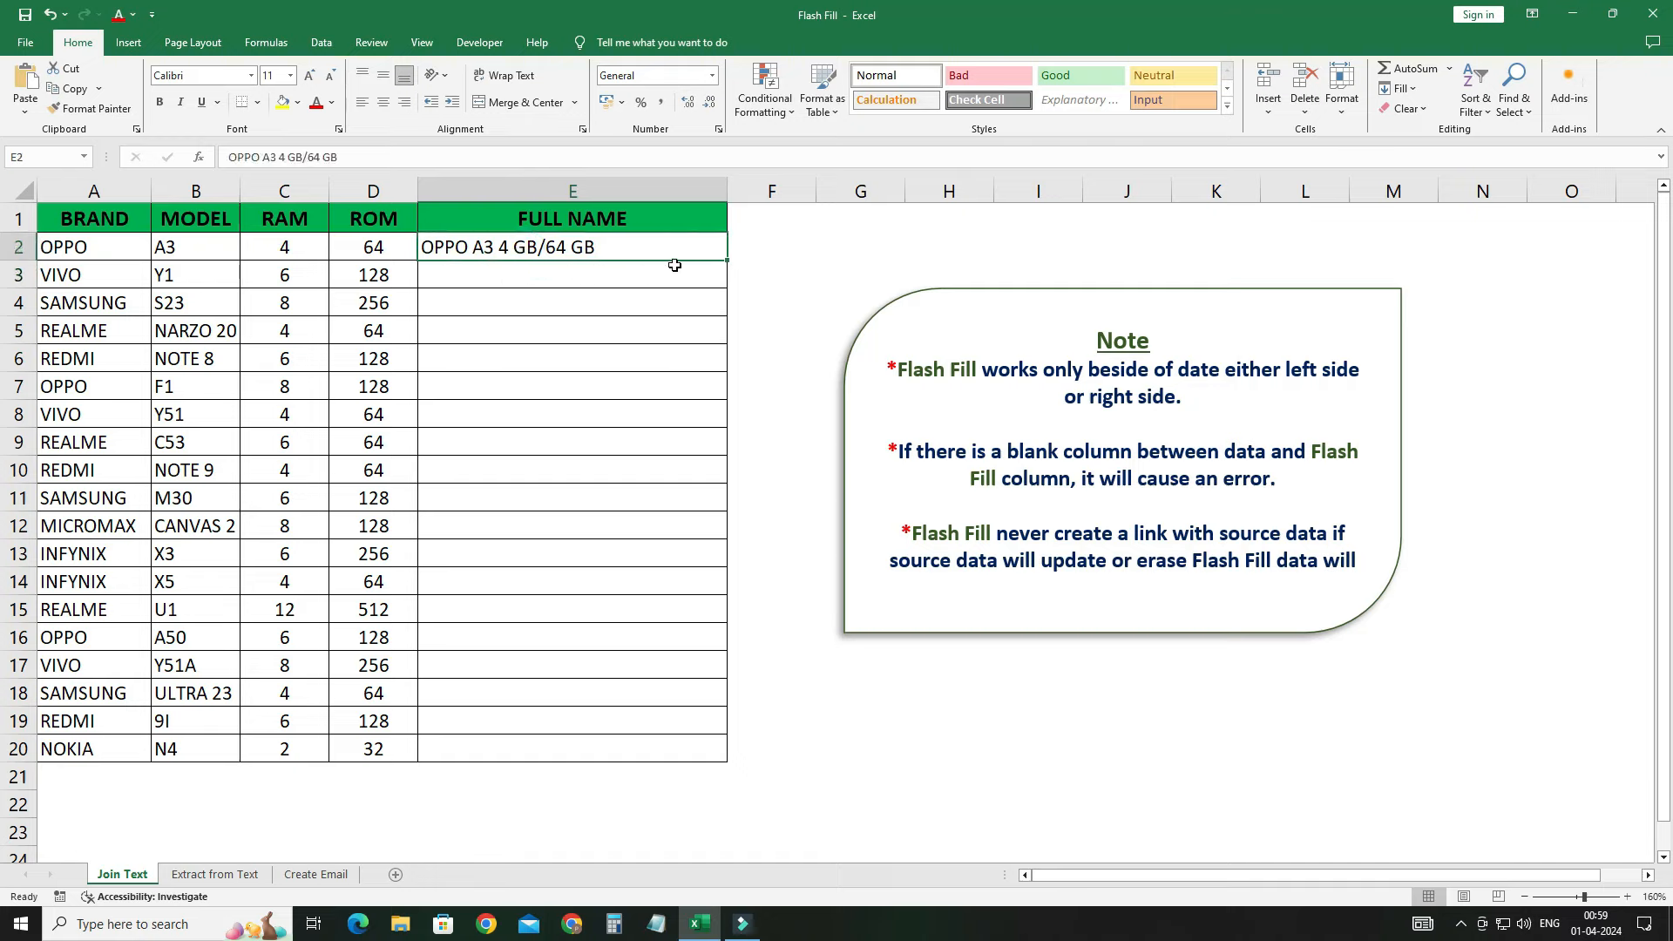
Step: Copy the example down to row 20 and switch the Auto Fill to Flash Fill
{"action": "double_click", "coordinate": [730, 262]}
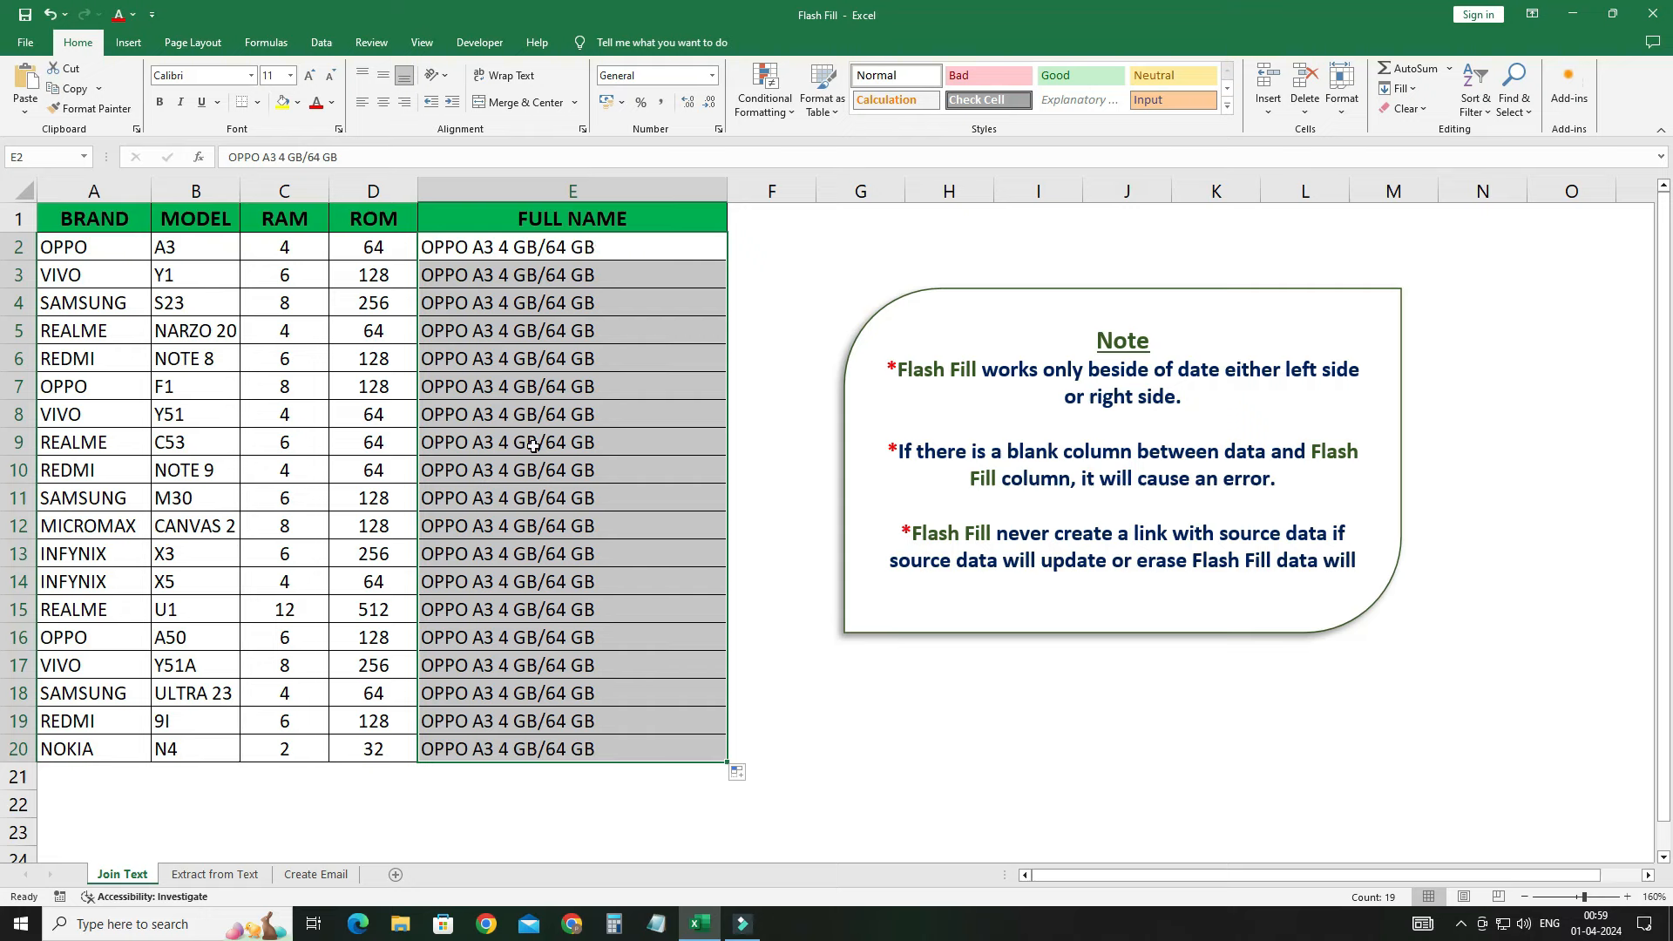
{"action": "left_click", "coordinate": [751, 775]}
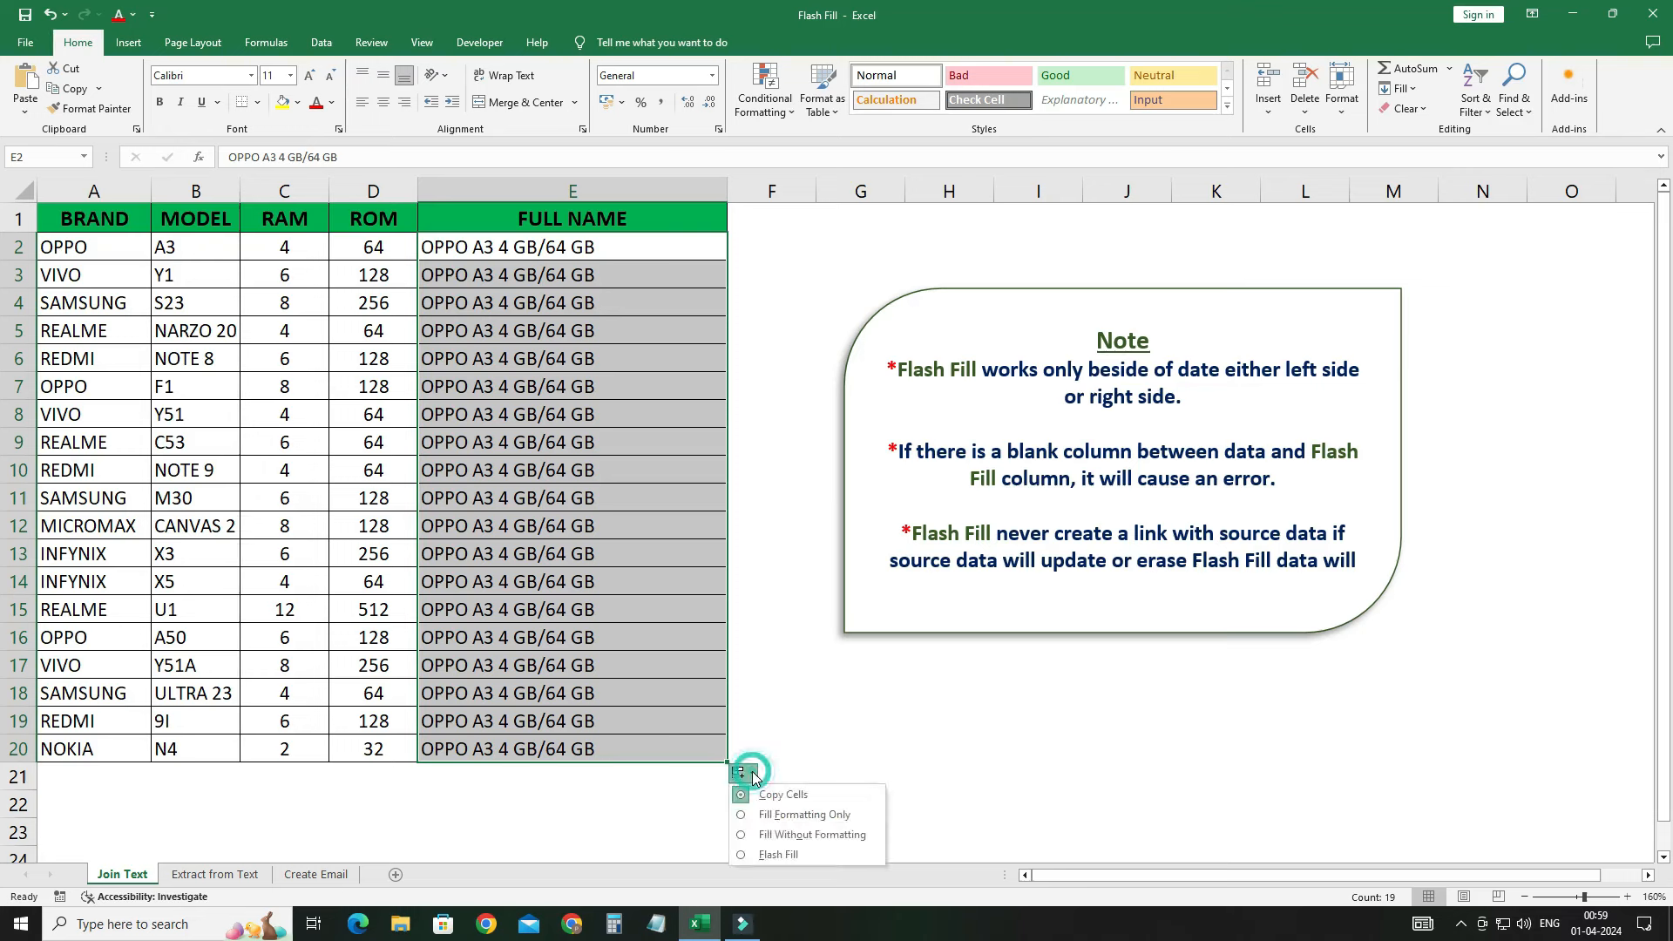
{"action": "left_click", "coordinate": [751, 856]}
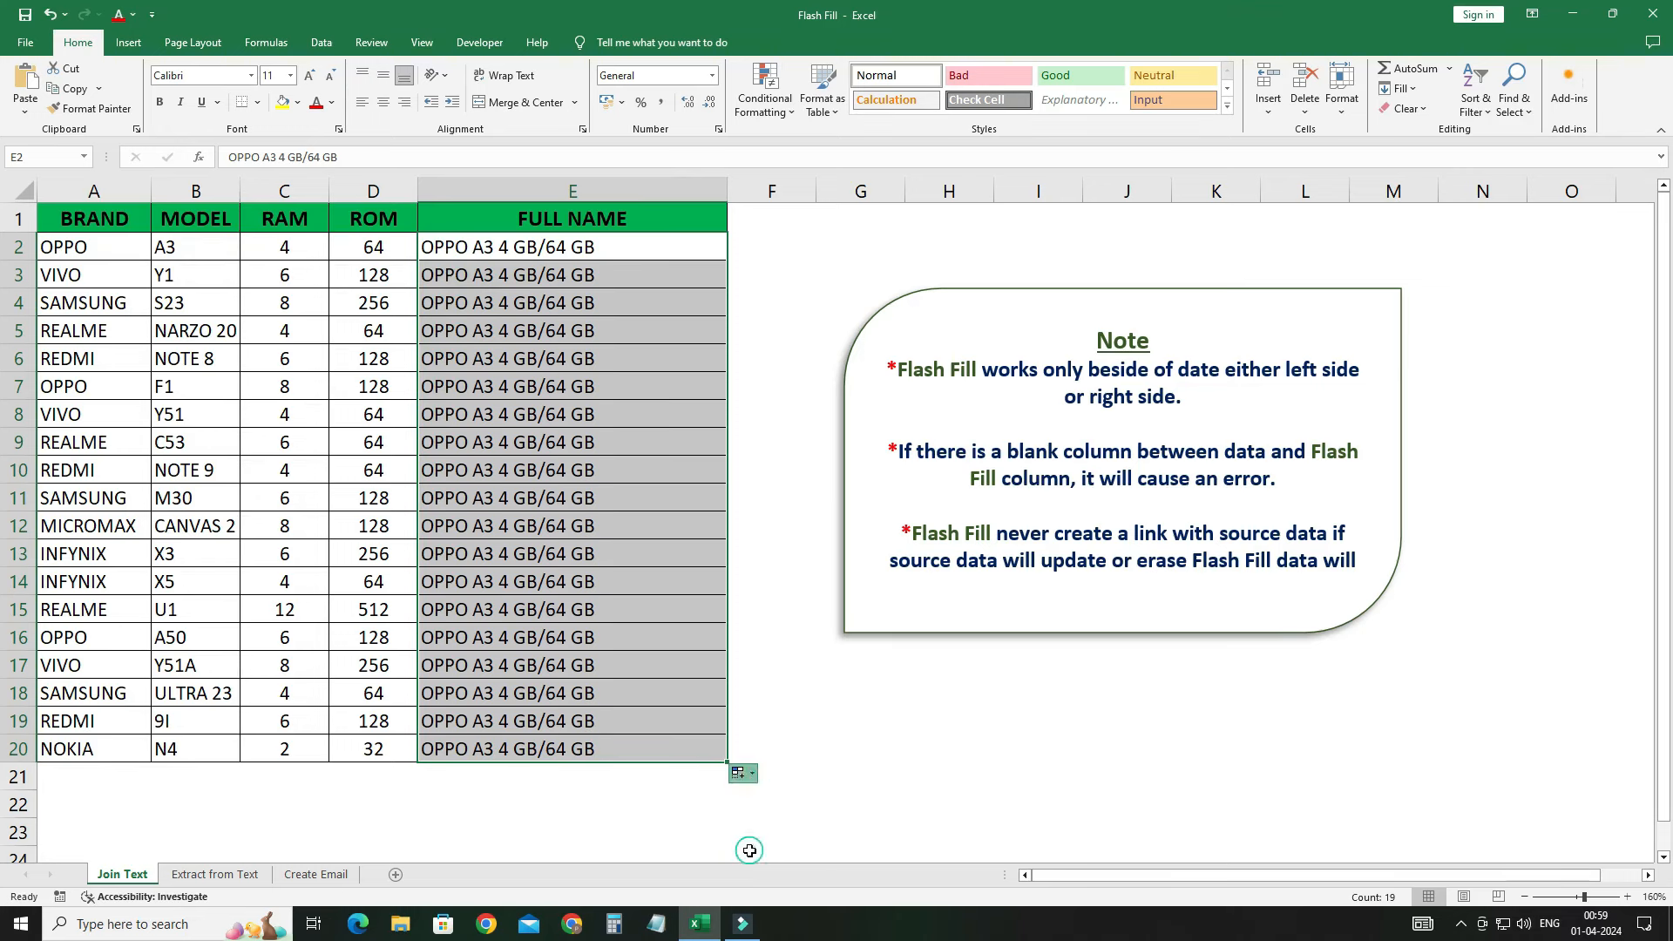
{"action": "left_click", "coordinate": [645, 648]}
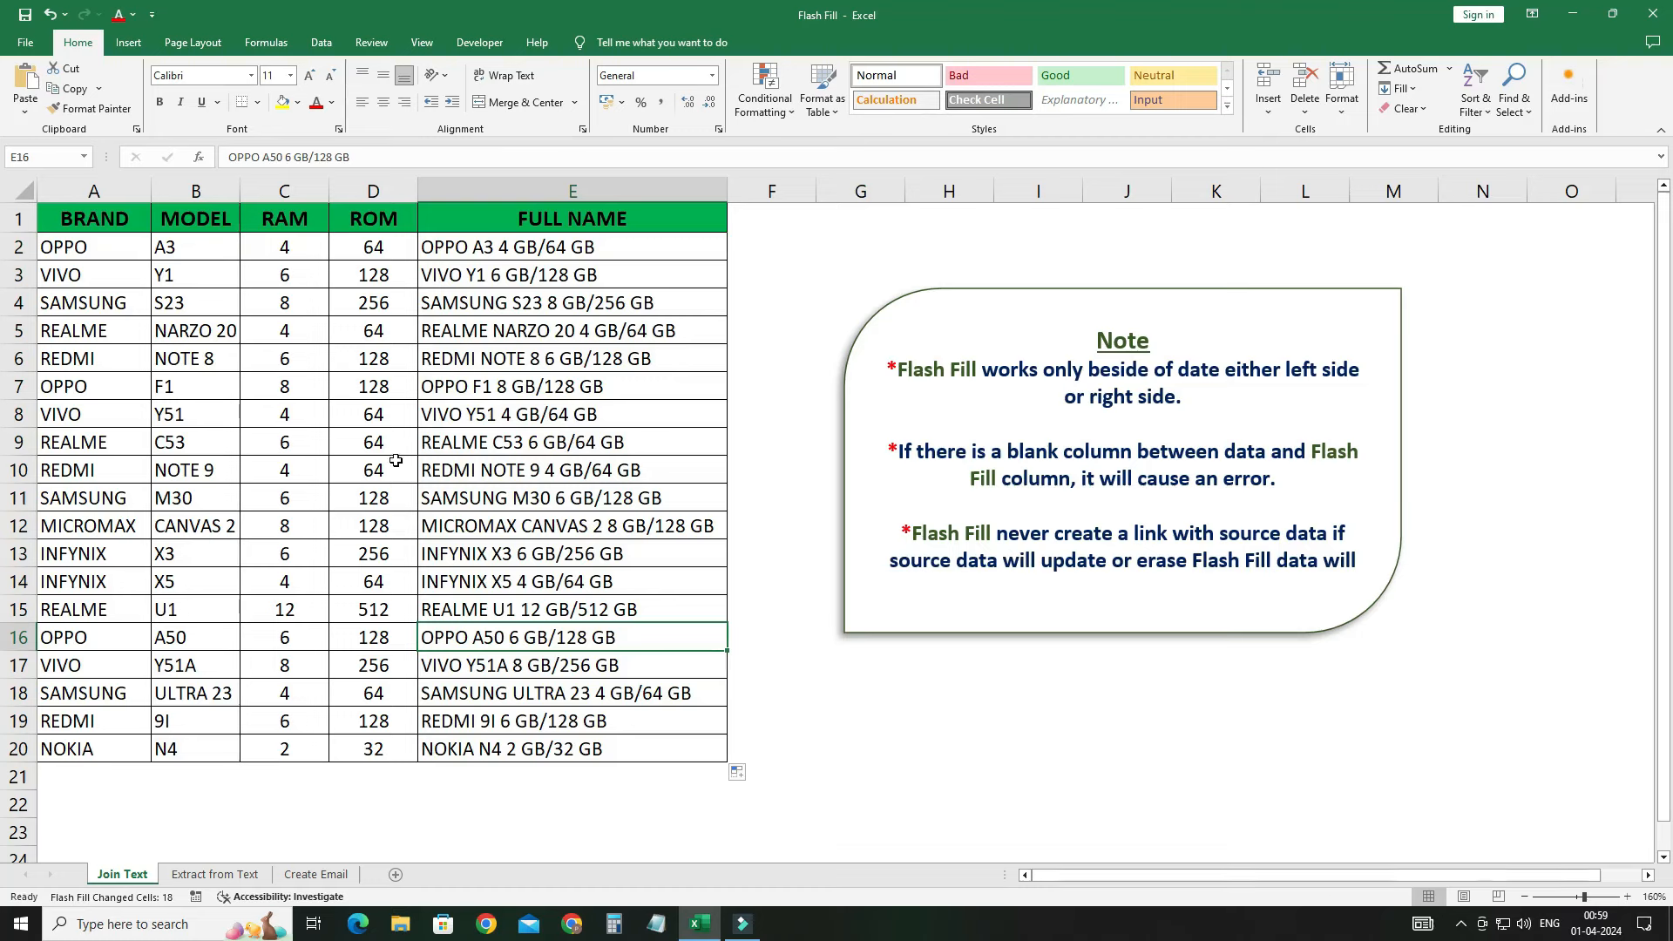
{"action": "left_click", "coordinate": [101, 310]}
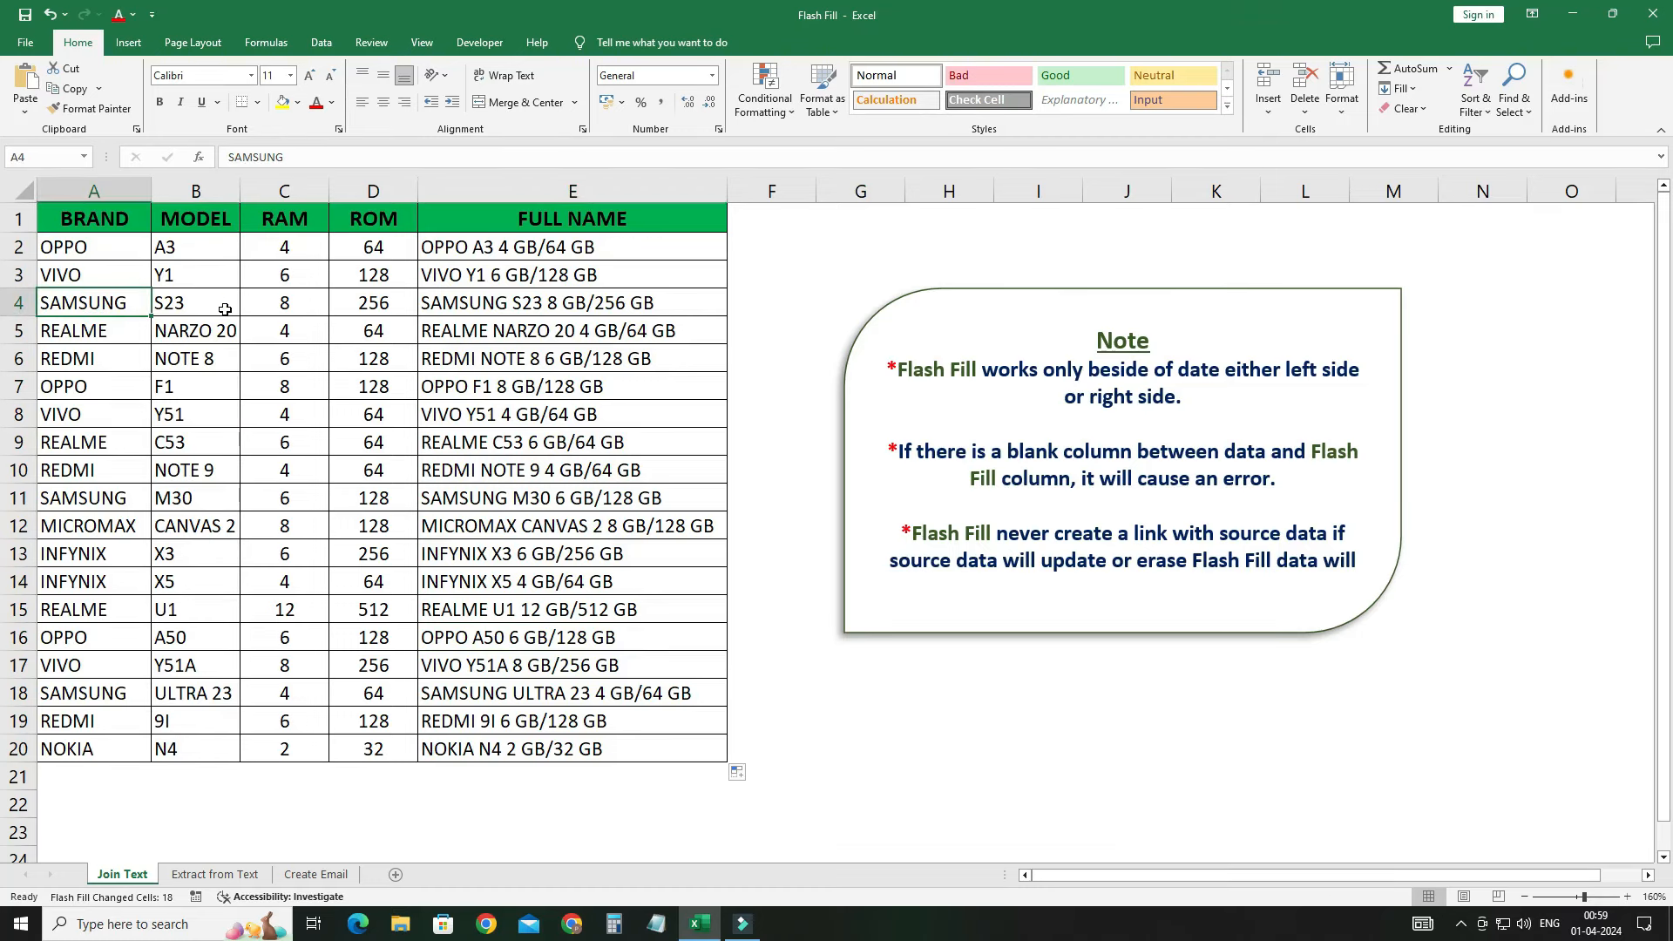
{"action": "left_click", "coordinate": [514, 311]}
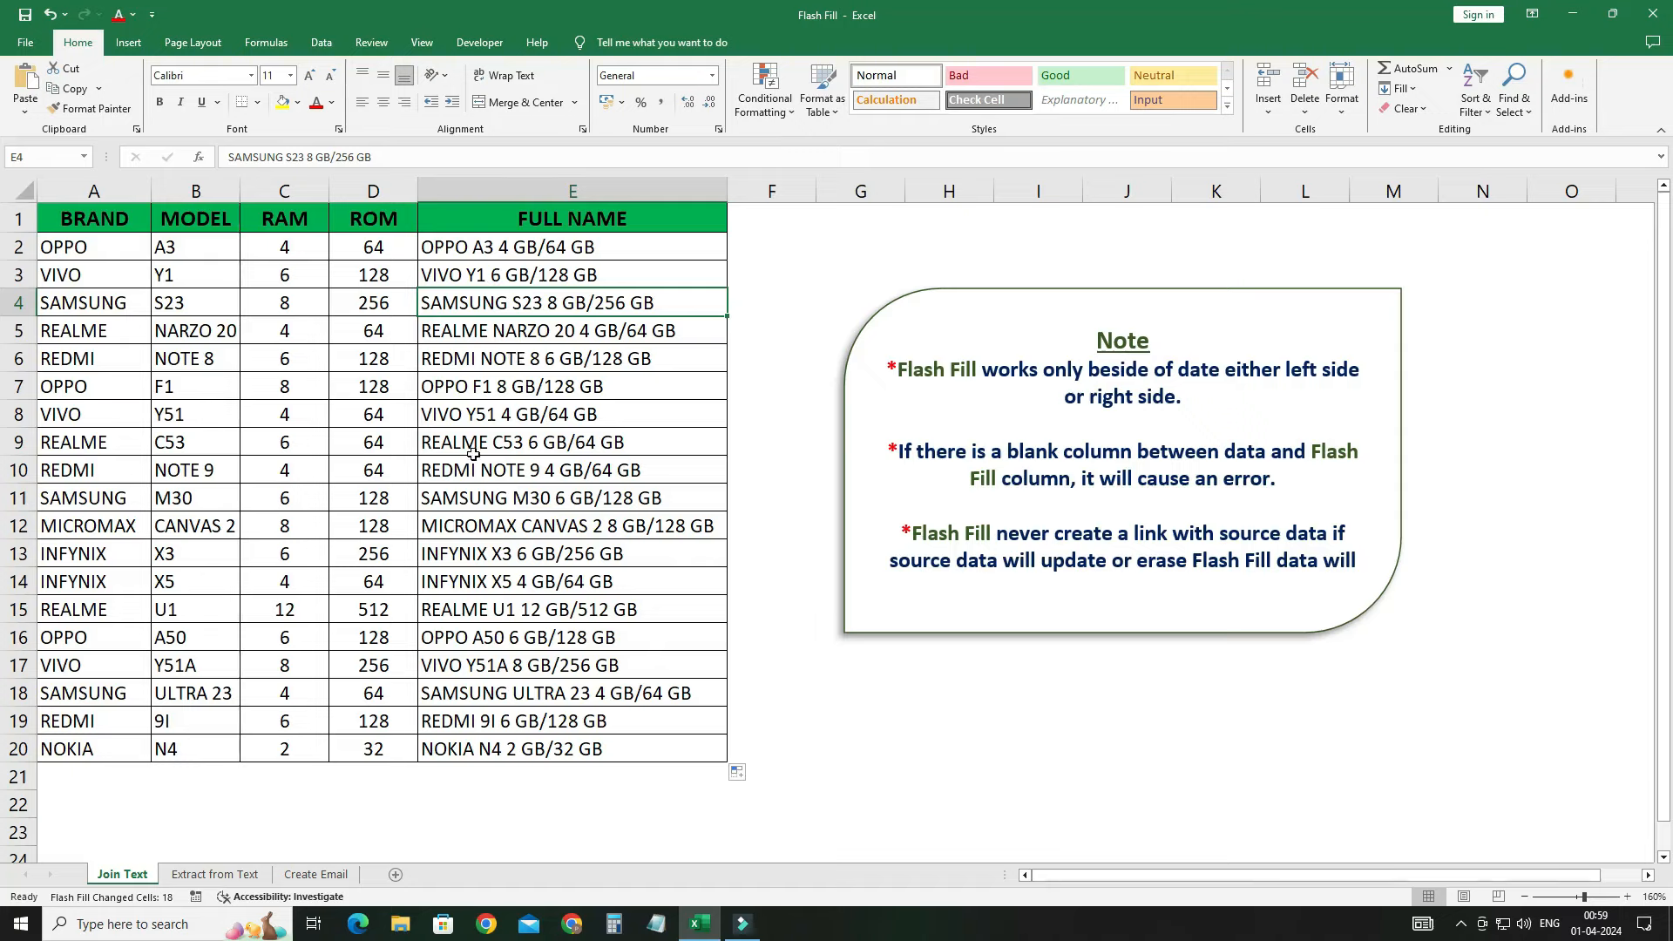
{"action": "left_click", "coordinate": [111, 360]}
{"action": "left_click", "coordinate": [187, 364]}
{"action": "left_click", "coordinate": [284, 362]}
{"action": "left_click", "coordinate": [373, 360]}
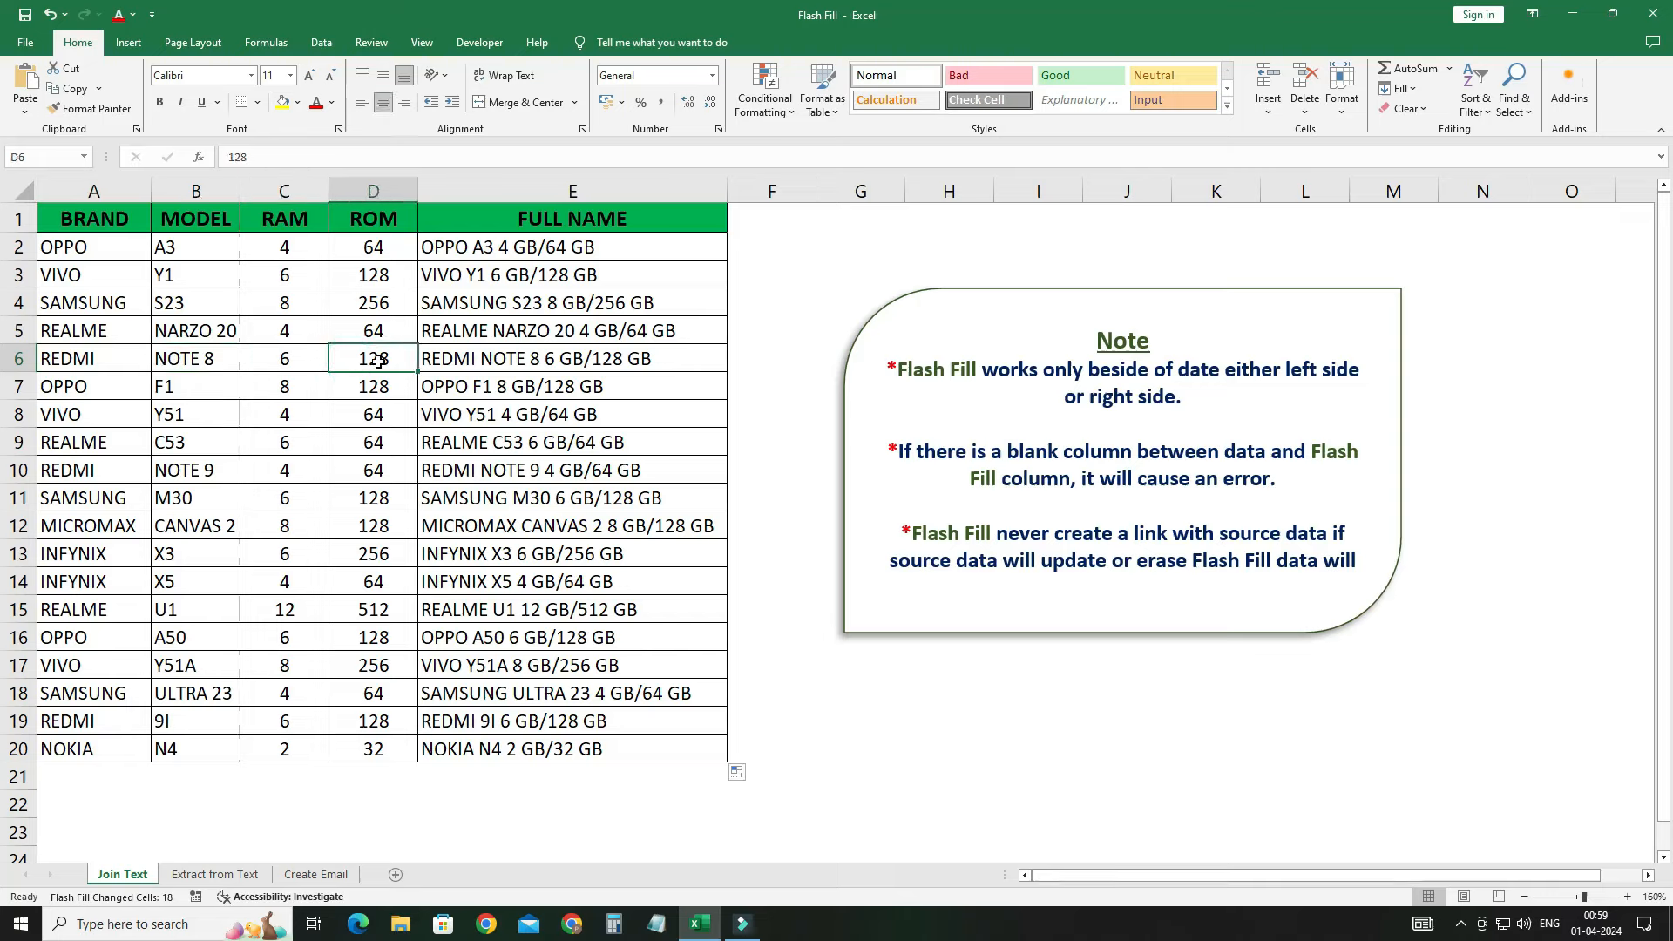
{"action": "left_click", "coordinate": [454, 362]}
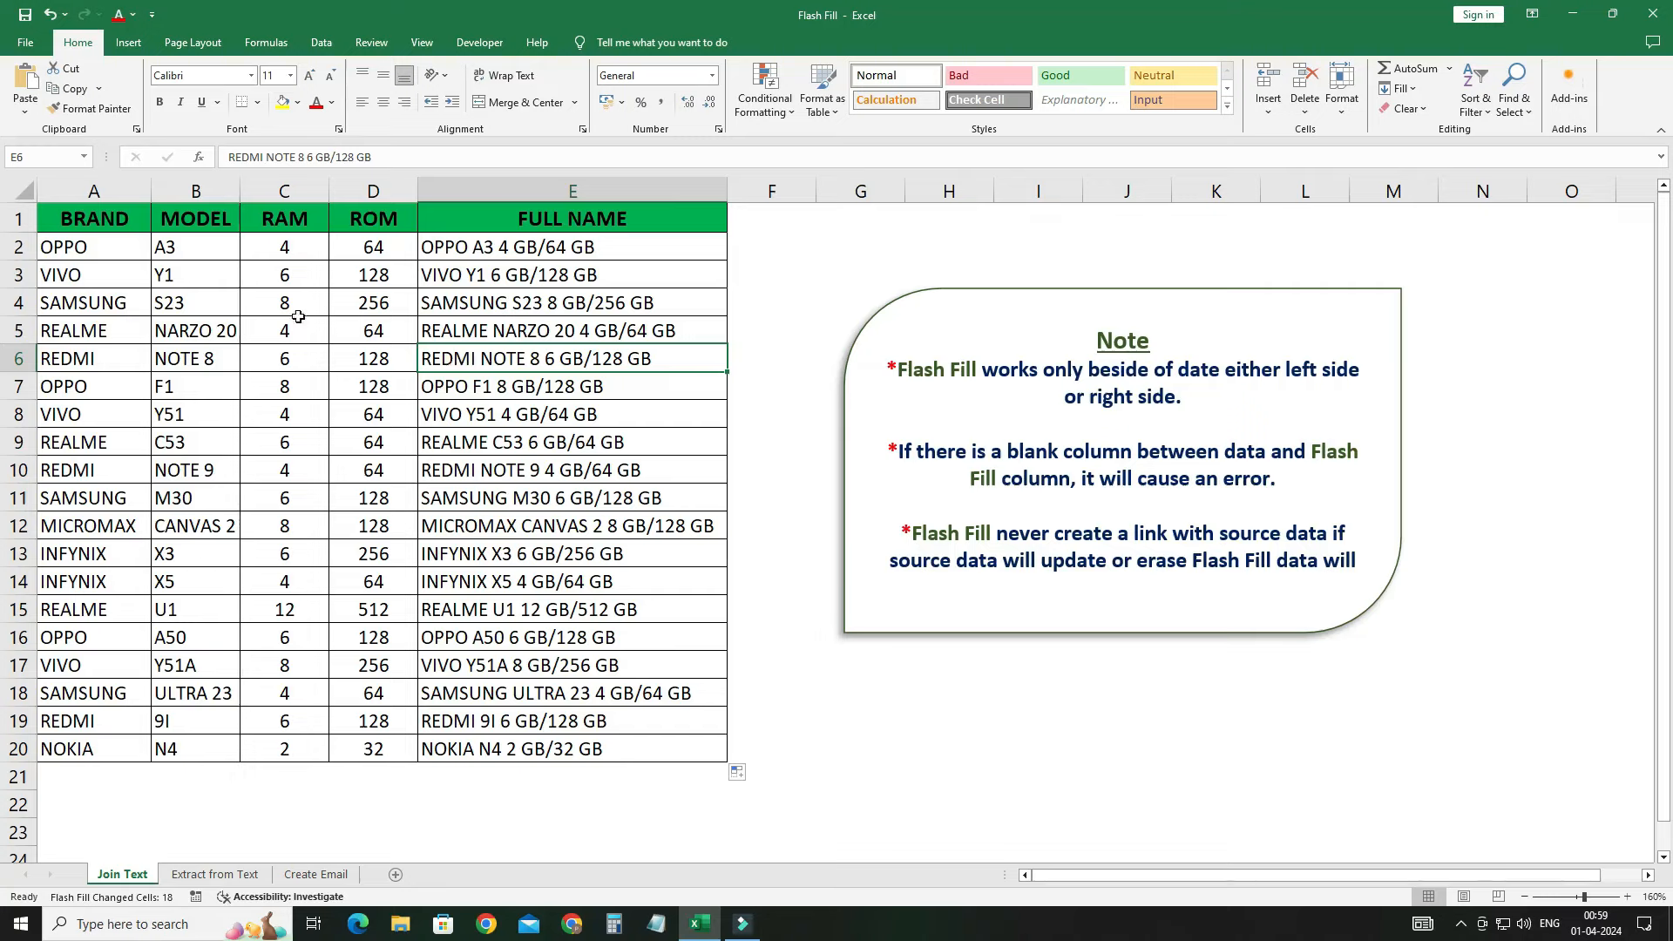
{"action": "left_click", "coordinate": [270, 250]}
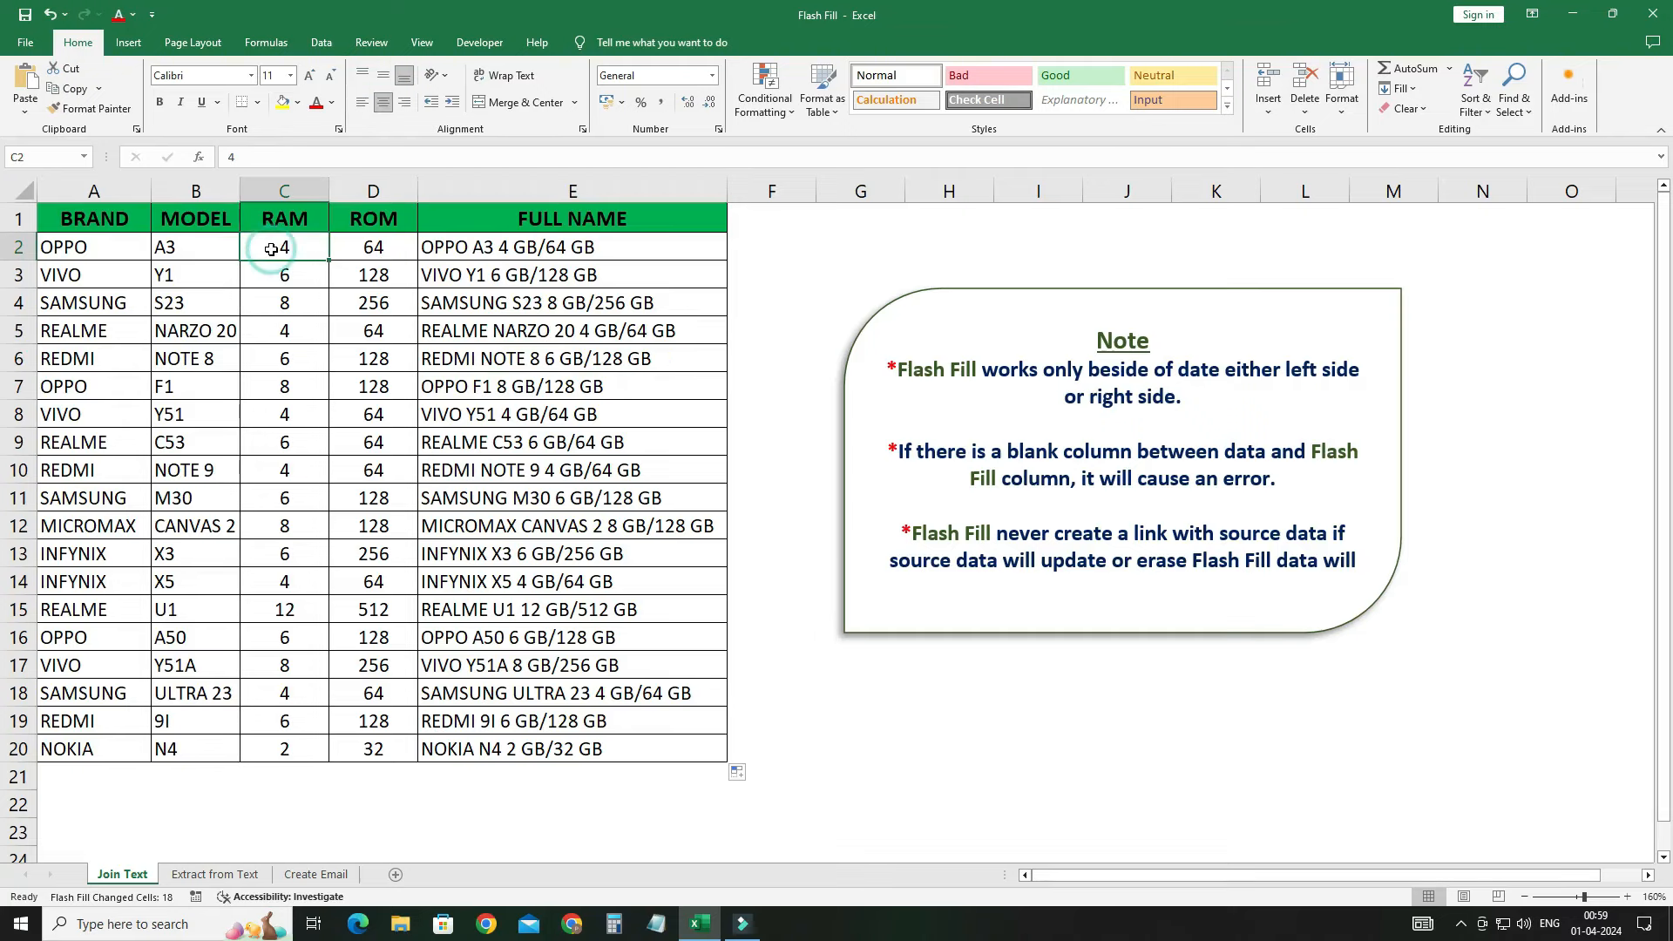
{"action": "left_click", "coordinate": [380, 249]}
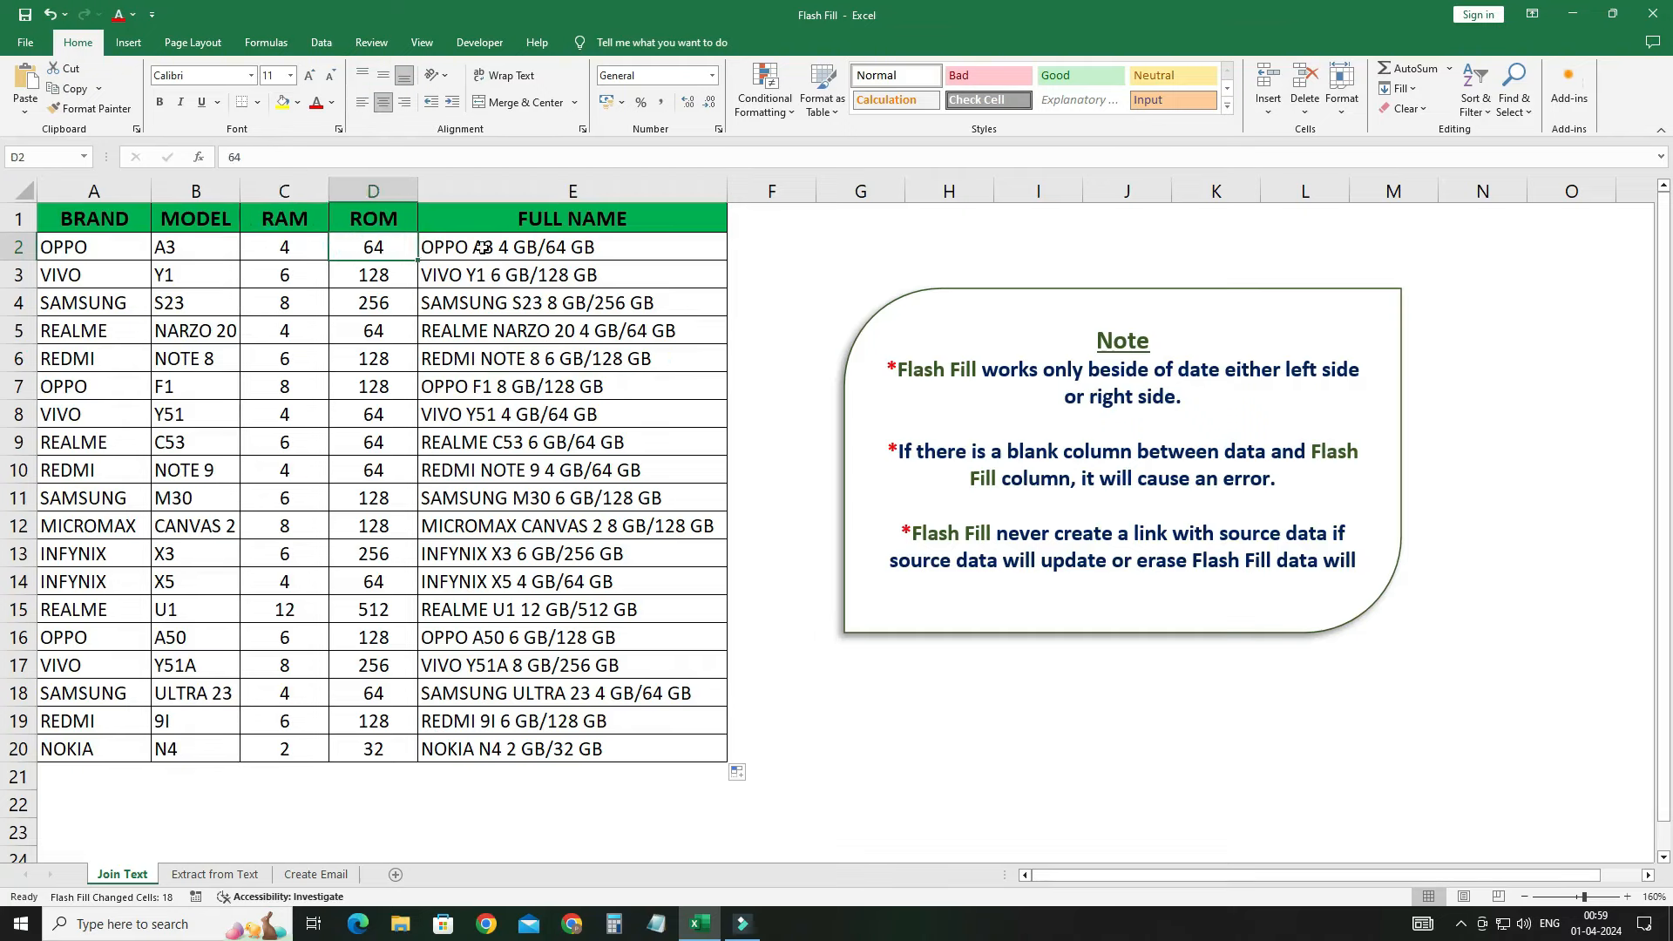
{"action": "left_click", "coordinate": [531, 248]}
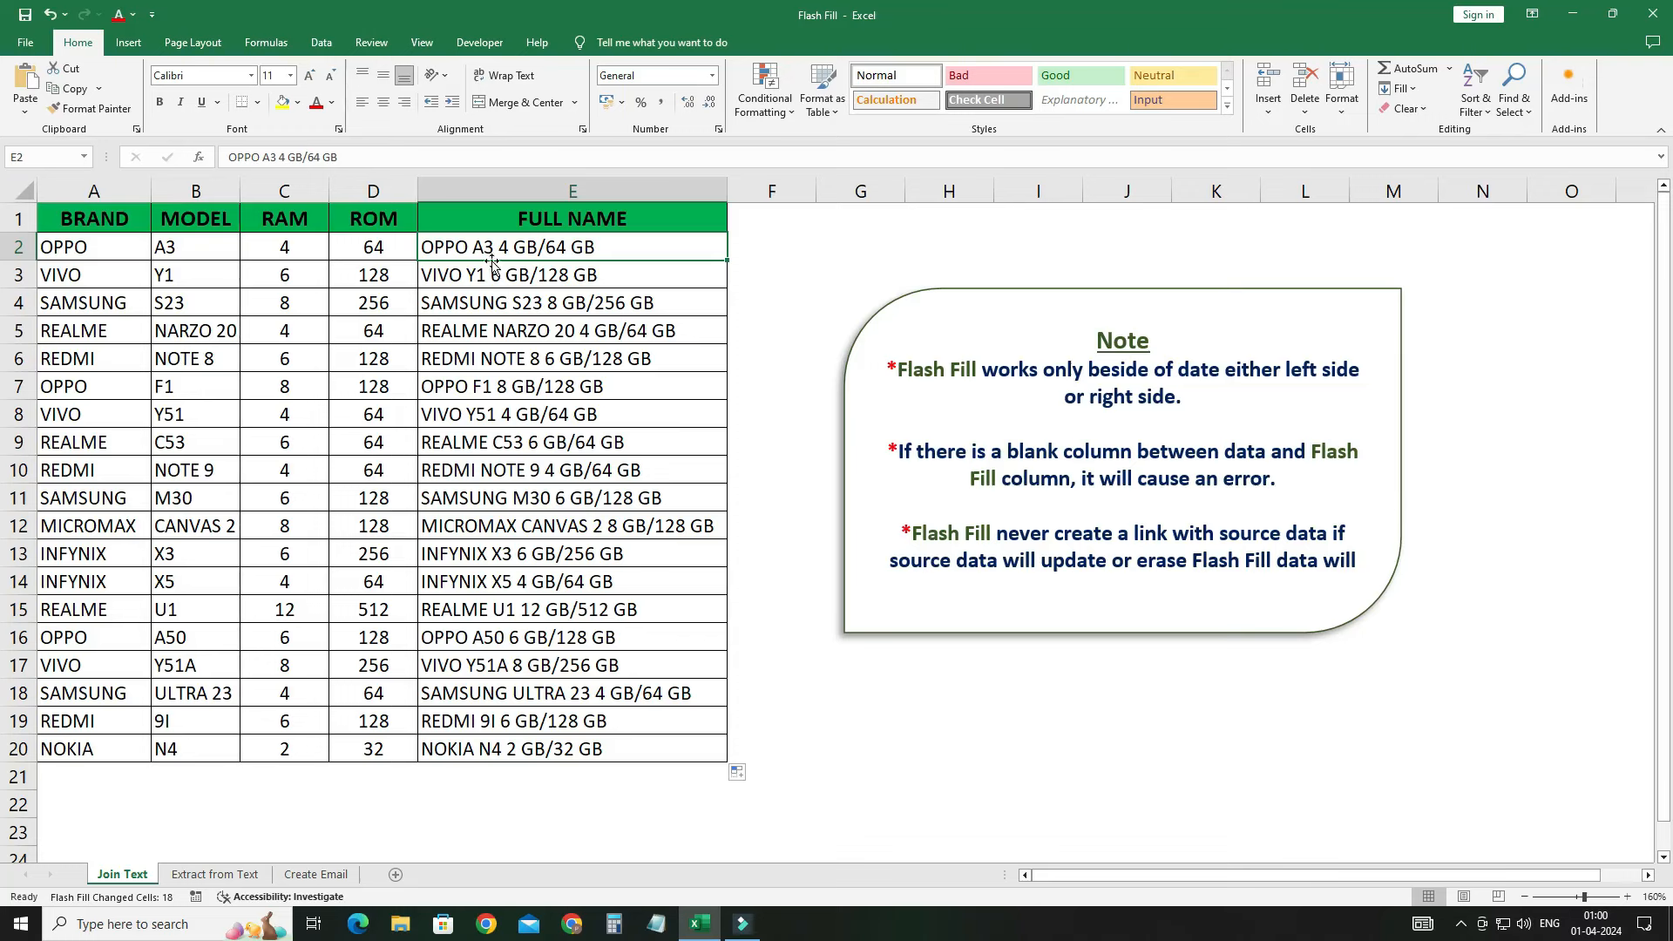
{"action": "left_click_drag", "start_coordinate": [489, 248], "coordinate": [440, 741]}
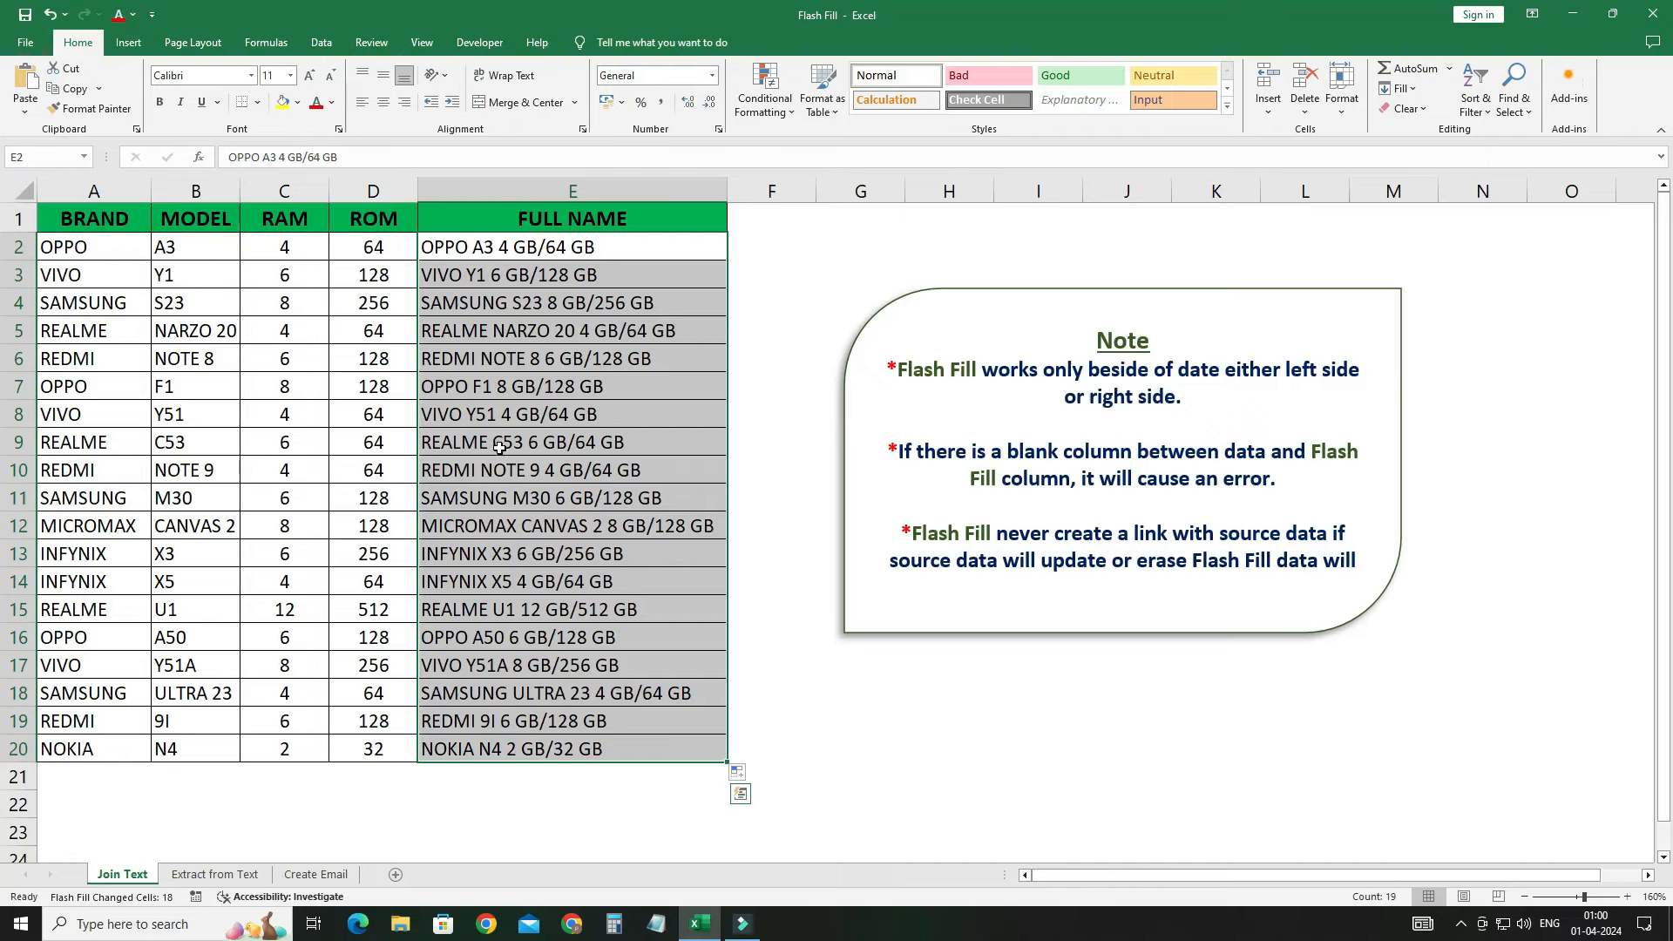
Step: Clear the generated names in E3:E20 and insert a blank column before FULL NAME
{"action": "left_click", "coordinate": [504, 270]}
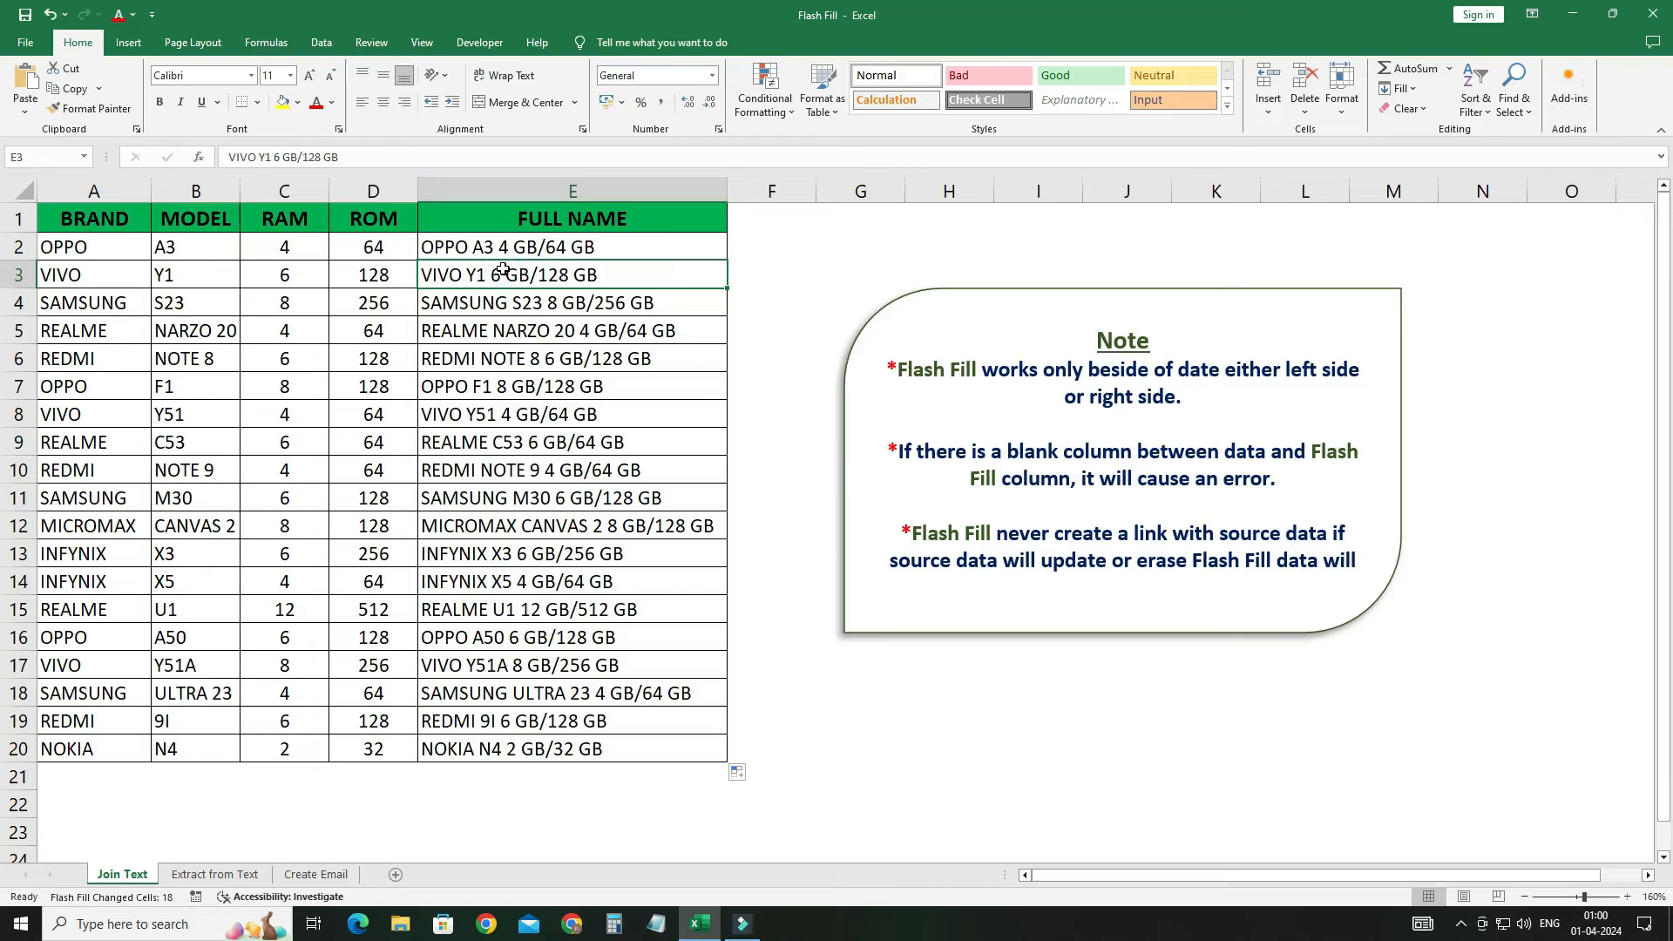
{"action": "key", "text": "ctrl+shift+Down"}
{"action": "key", "text": "Delete"}
{"action": "key", "text": "ctrl+space"}
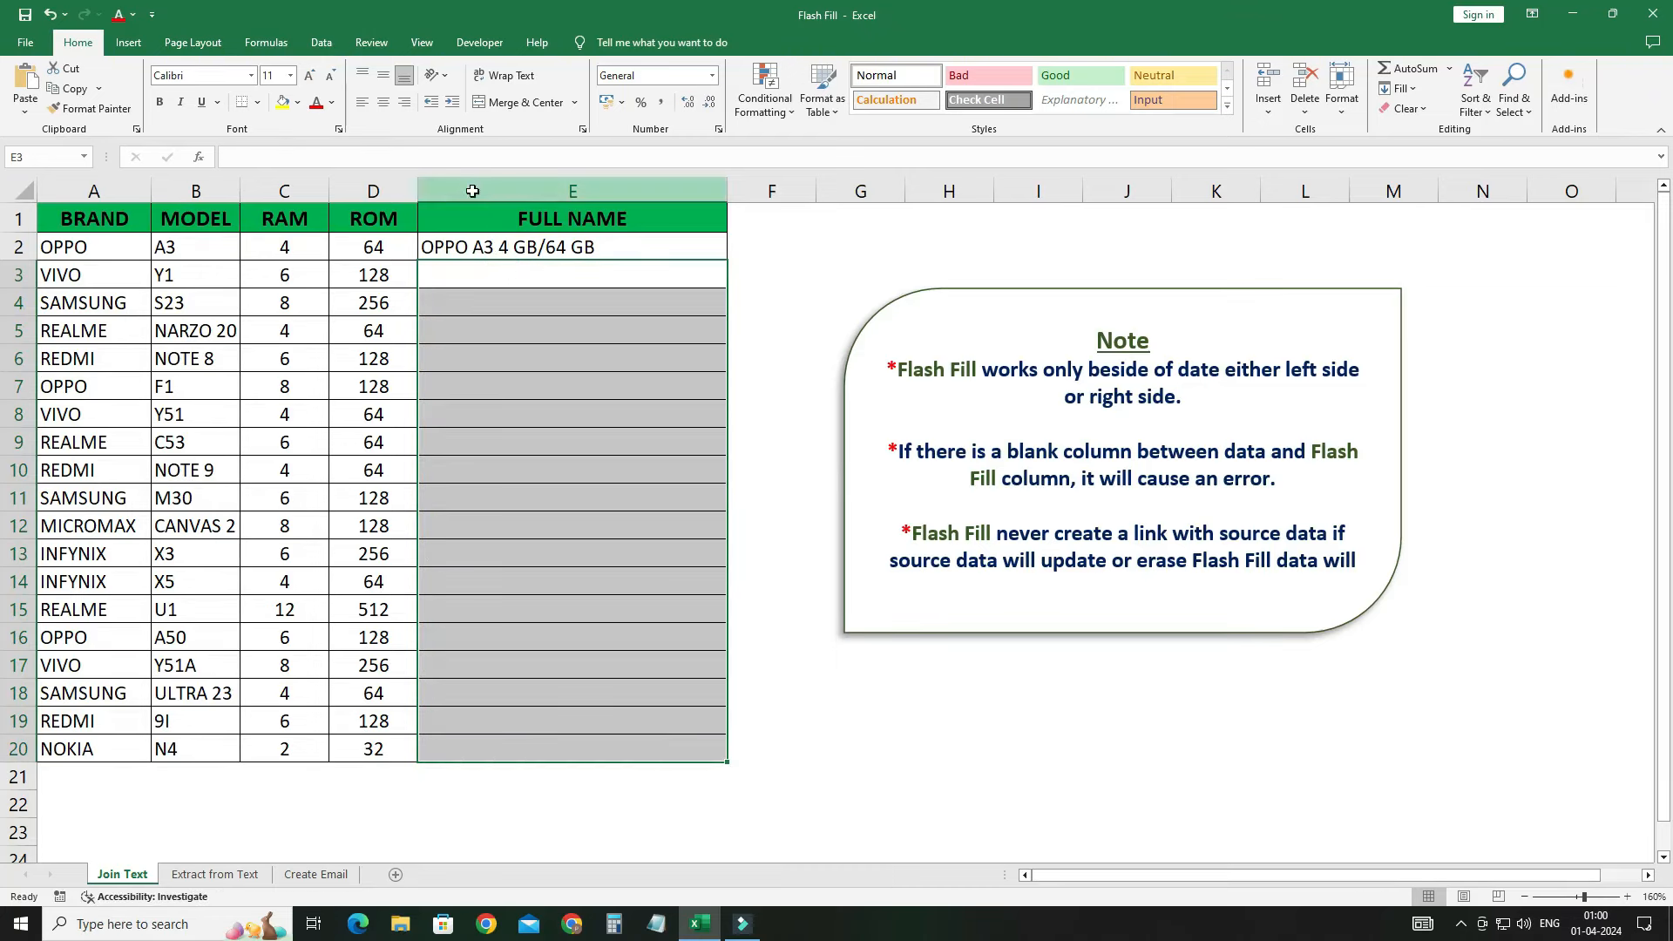
{"action": "key", "text": "ctrl+plus"}
Step: Fill F2's example down to row 20, try Flash Fill, dismiss the no-pattern error, and undo
{"action": "left_click", "coordinate": [492, 292]}
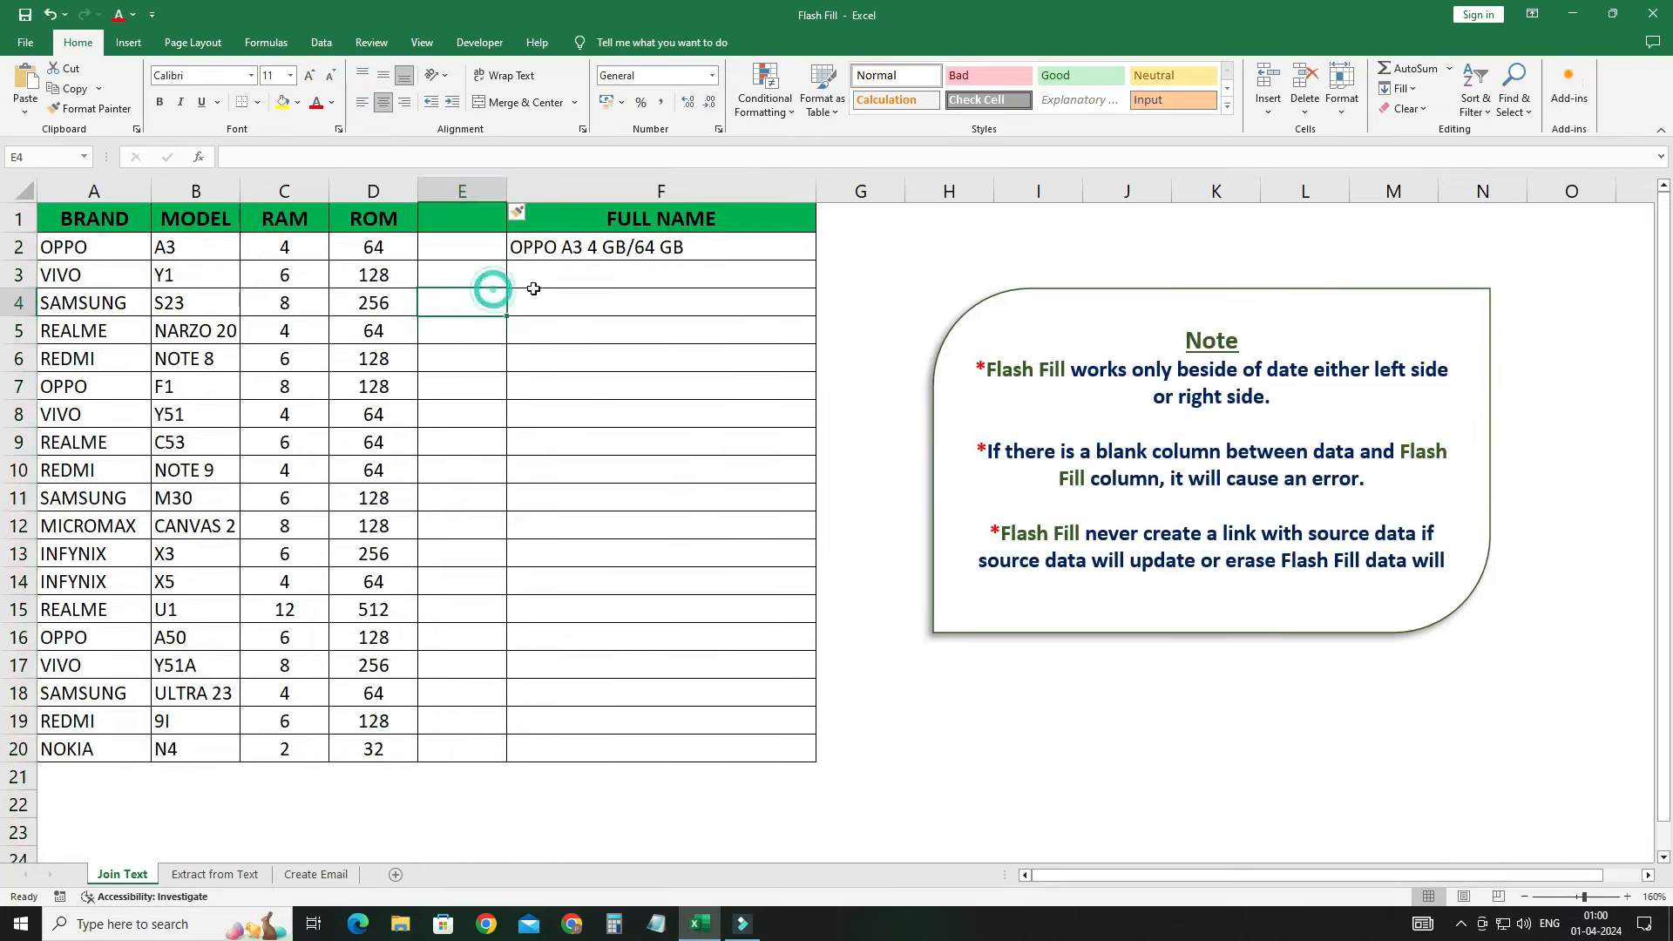
{"action": "left_click", "coordinate": [549, 273]}
{"action": "left_click", "coordinate": [568, 252]}
{"action": "left_click_drag", "start_coordinate": [815, 259], "coordinate": [755, 753]}
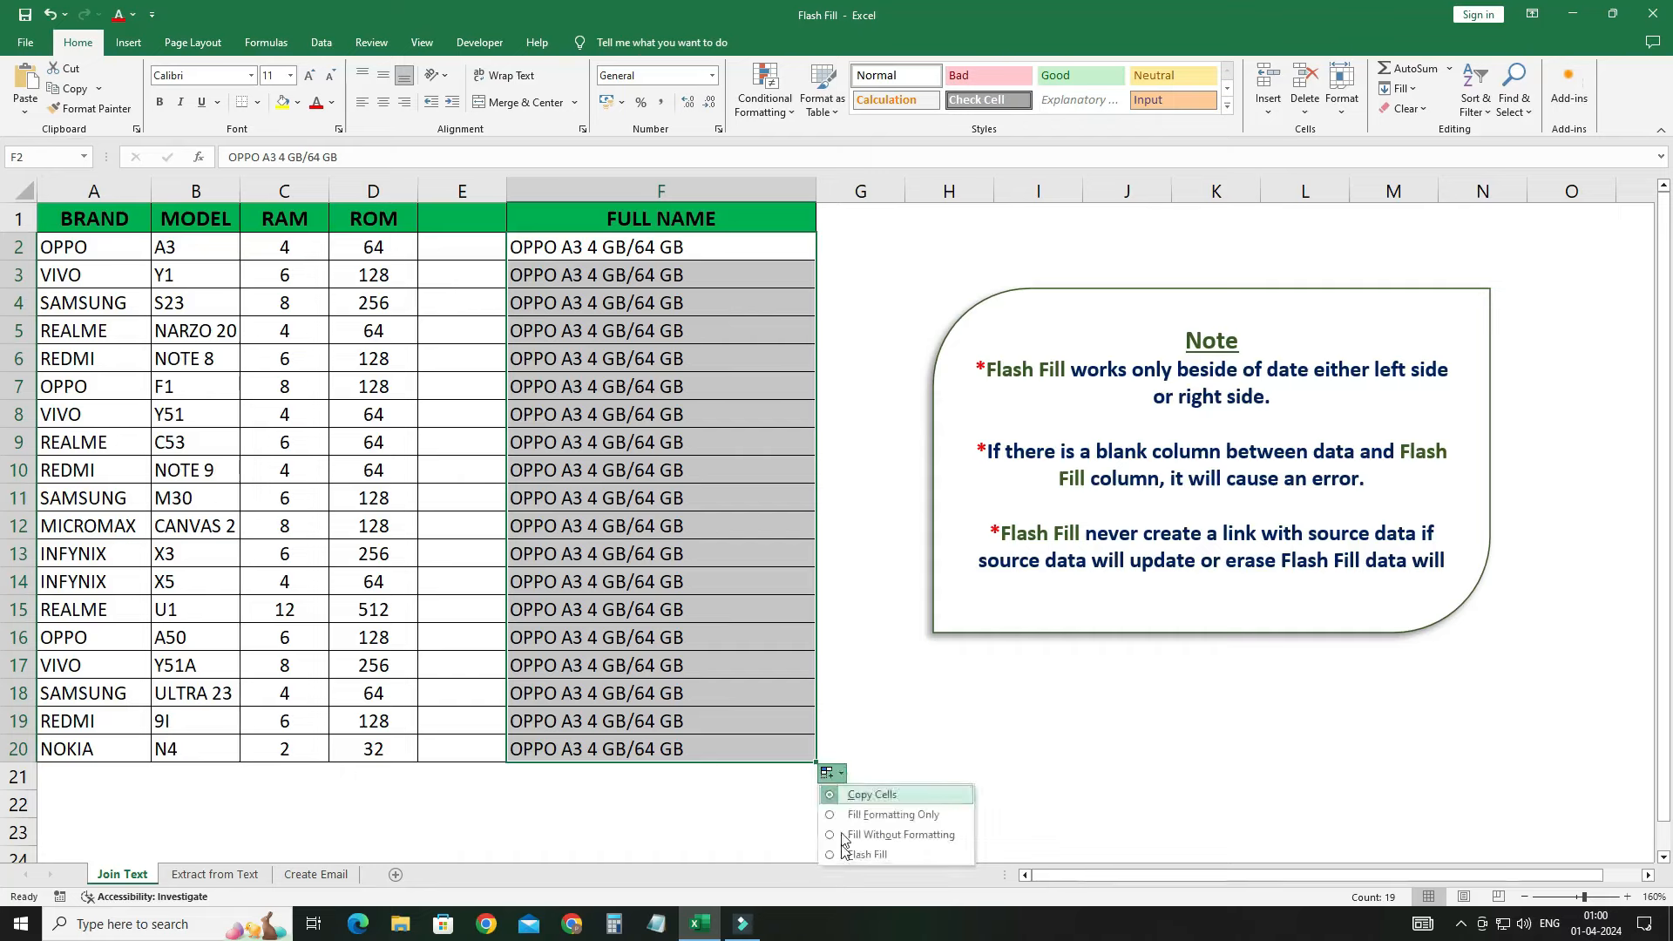
{"action": "left_click", "coordinate": [842, 854]}
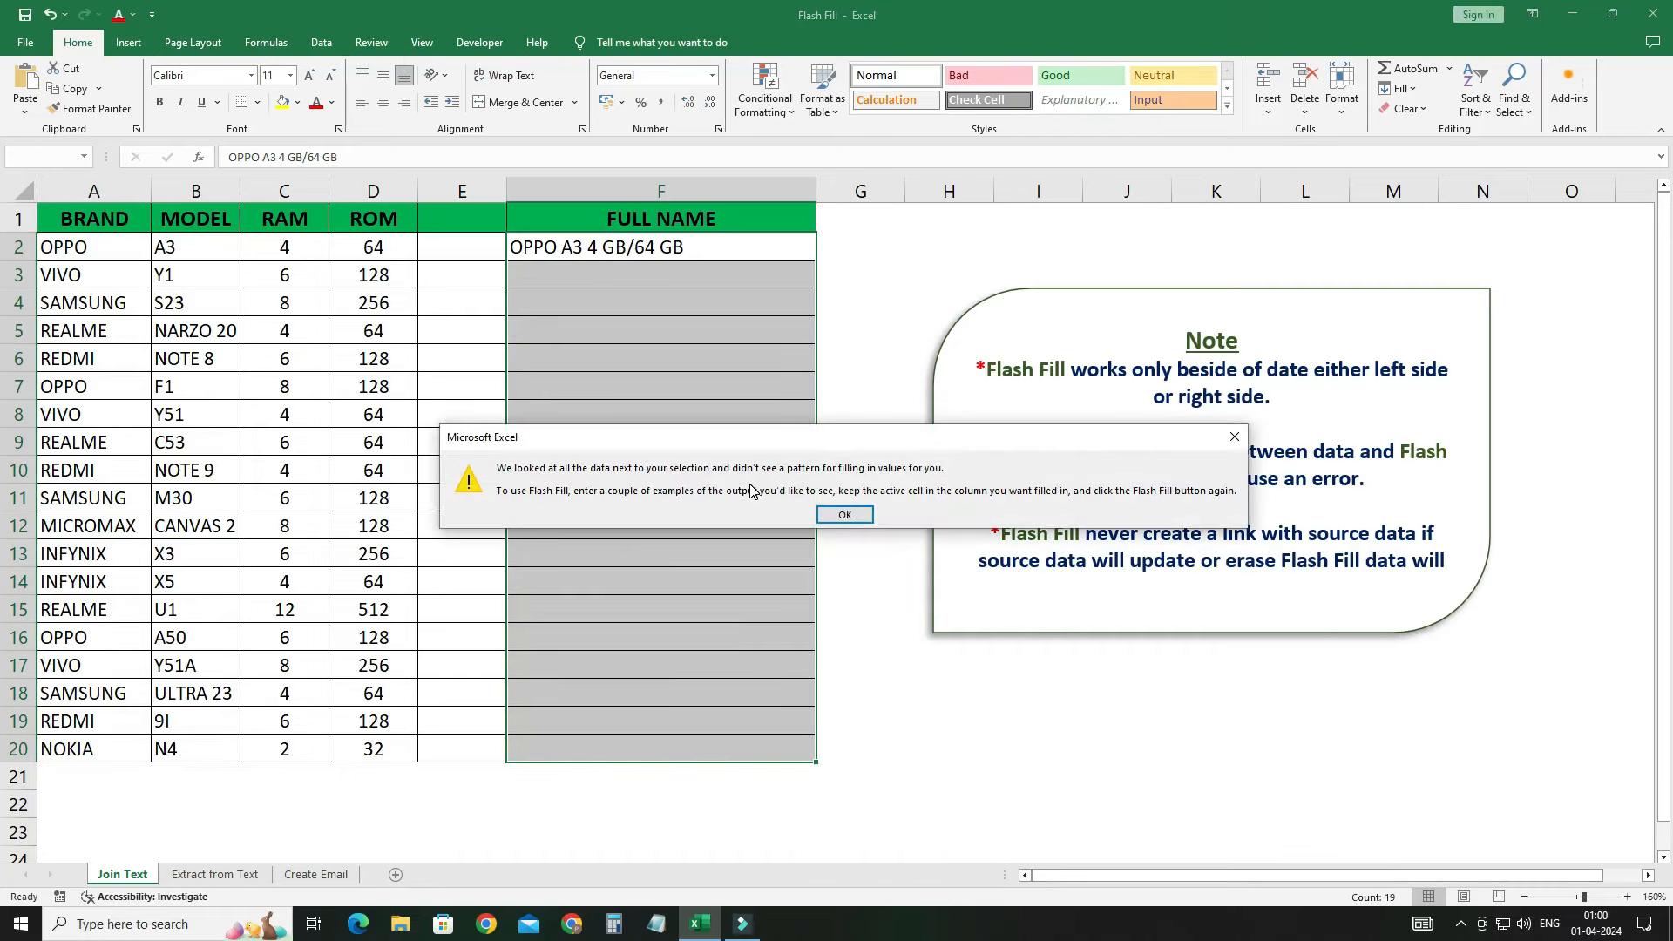
{"action": "left_click", "coordinate": [856, 514]}
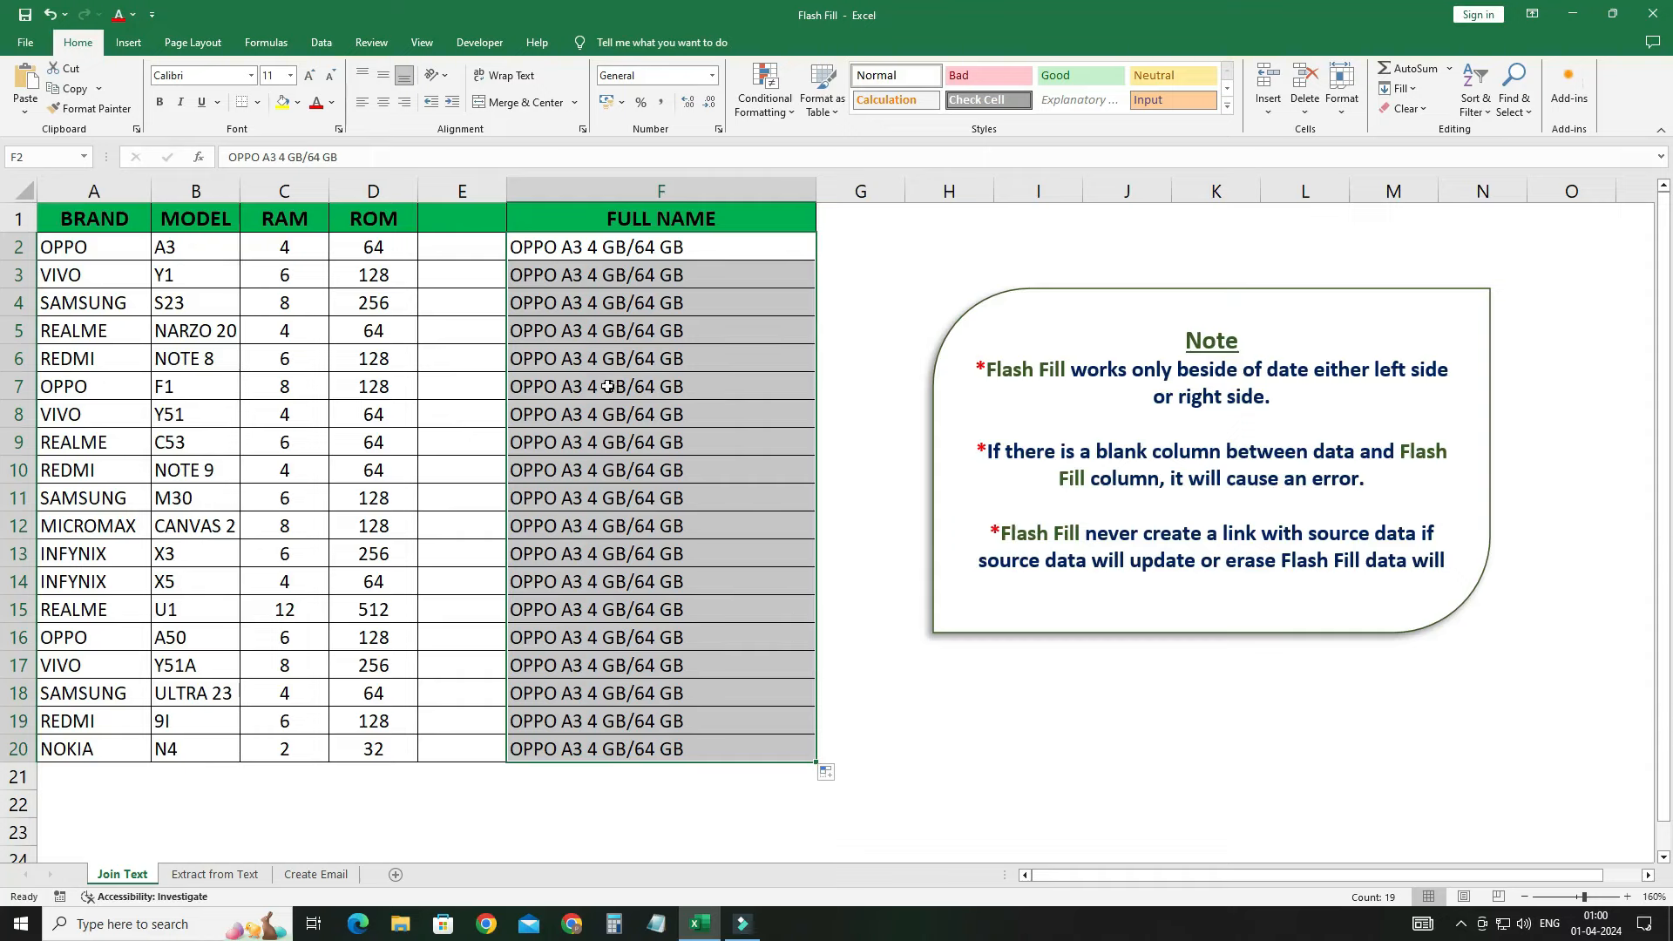
{"action": "key", "text": "ctrl+z"}
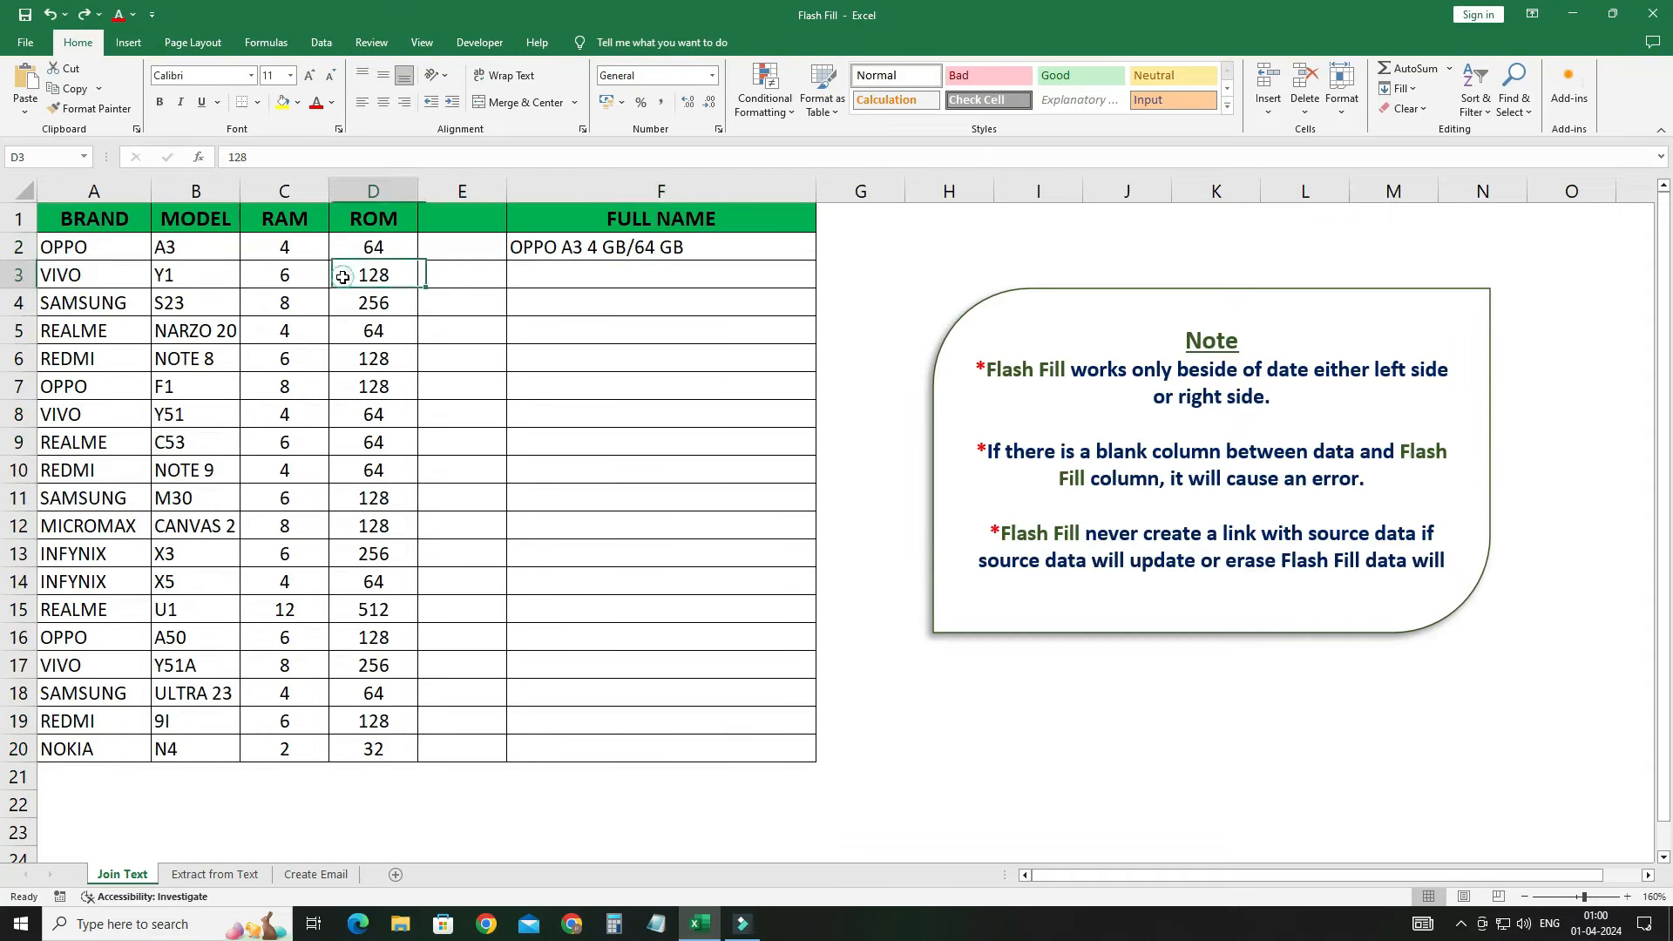
Step: Delete the blank column E so FULL NAME sits beside the phone data
{"action": "left_click", "coordinate": [554, 292]}
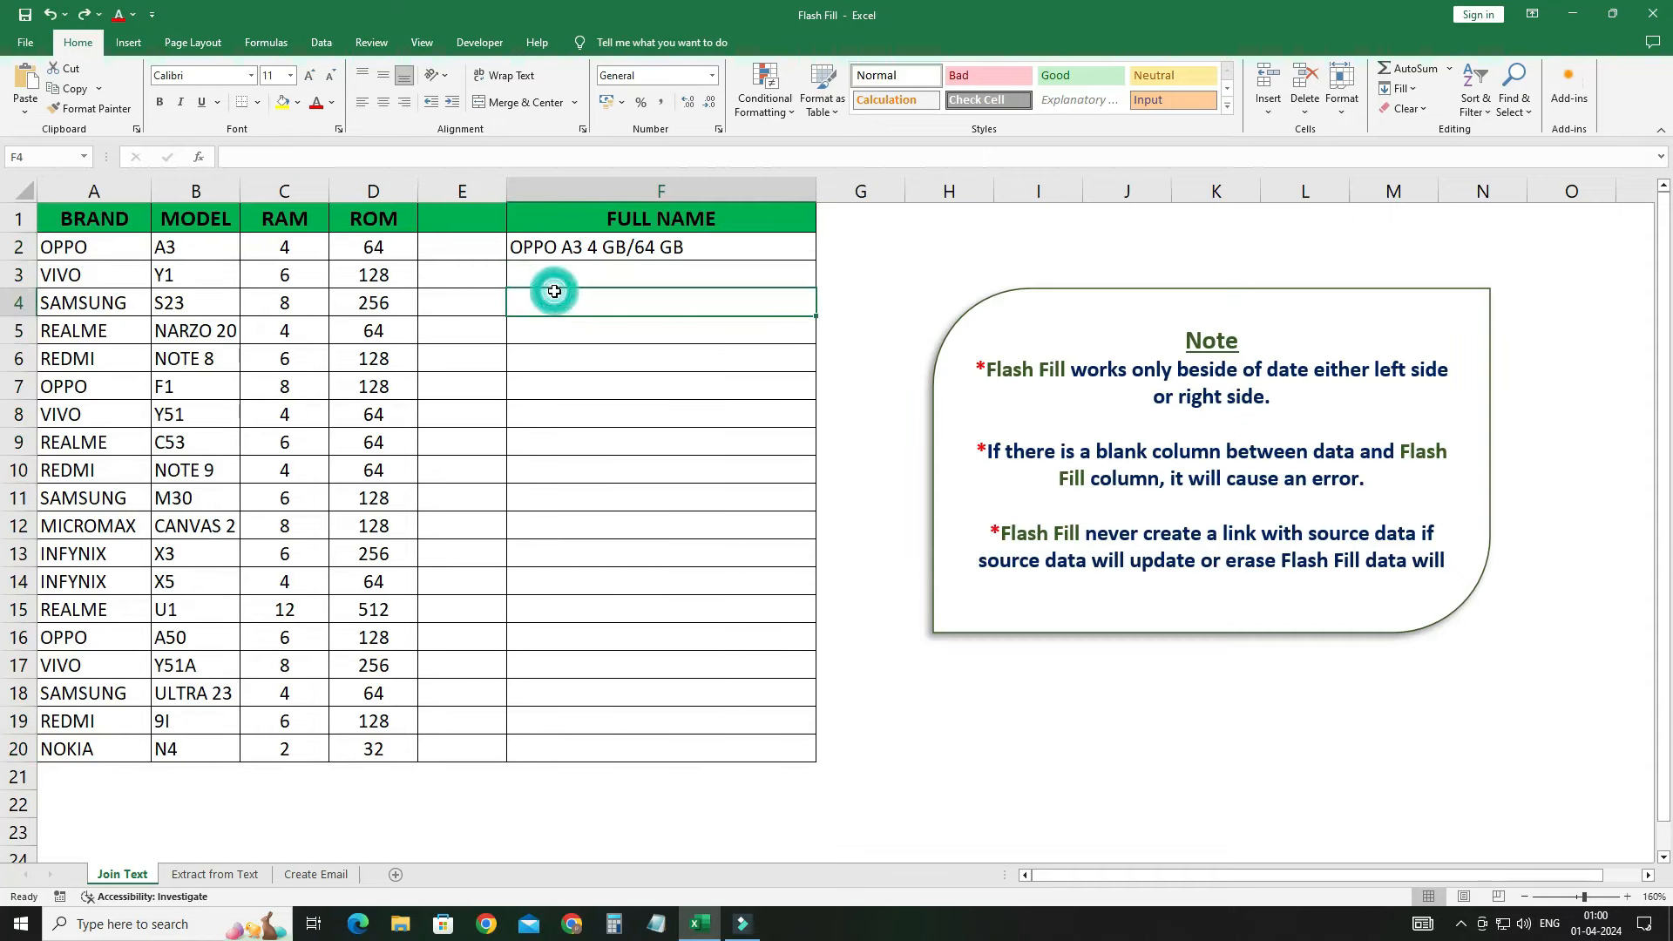
{"action": "left_click", "coordinate": [463, 190]}
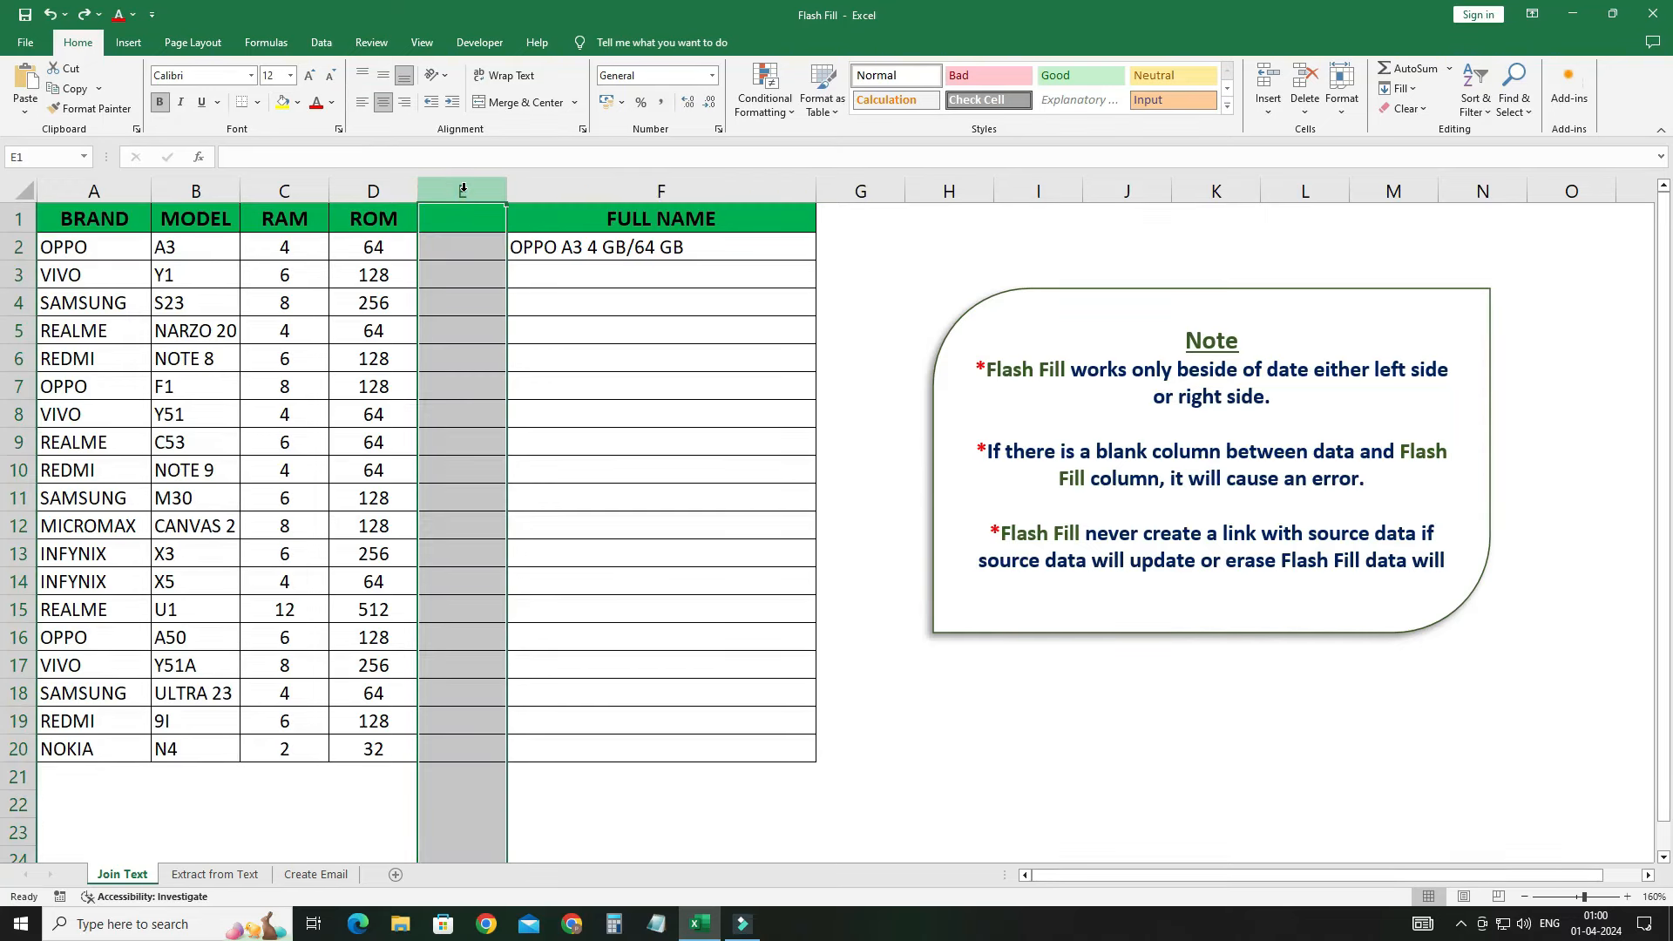
{"action": "key", "text": "ctrl+minus"}
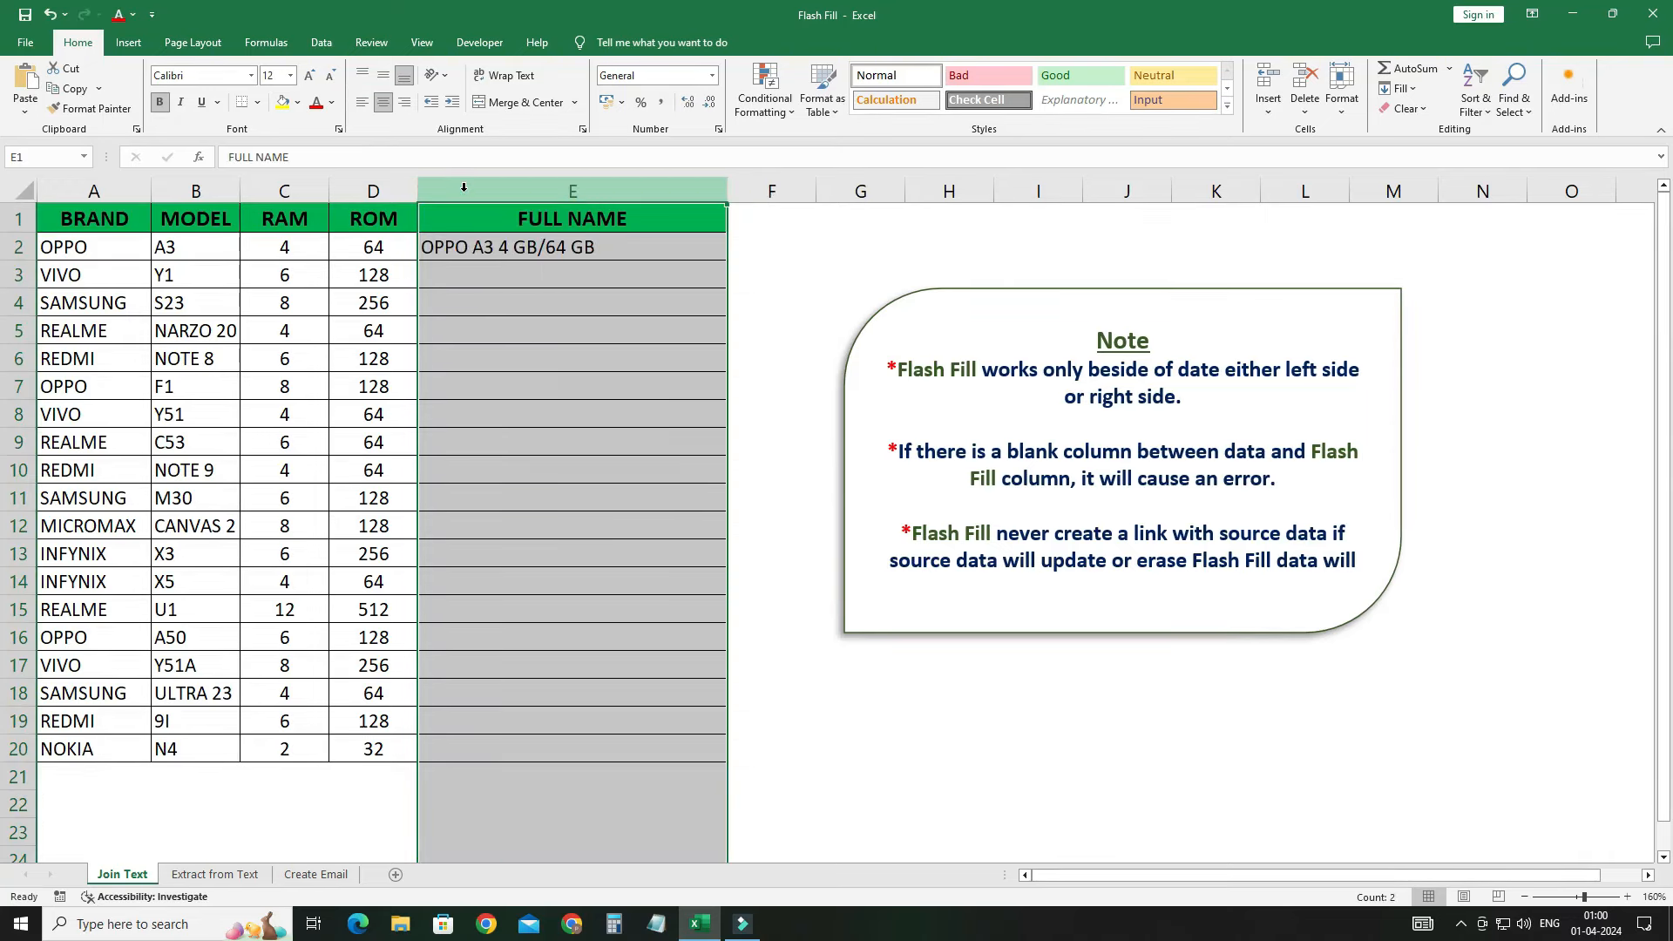
Step: Flash Fill the remaining full names from E3 with Ctrl+E
{"action": "left_click", "coordinate": [479, 248]}
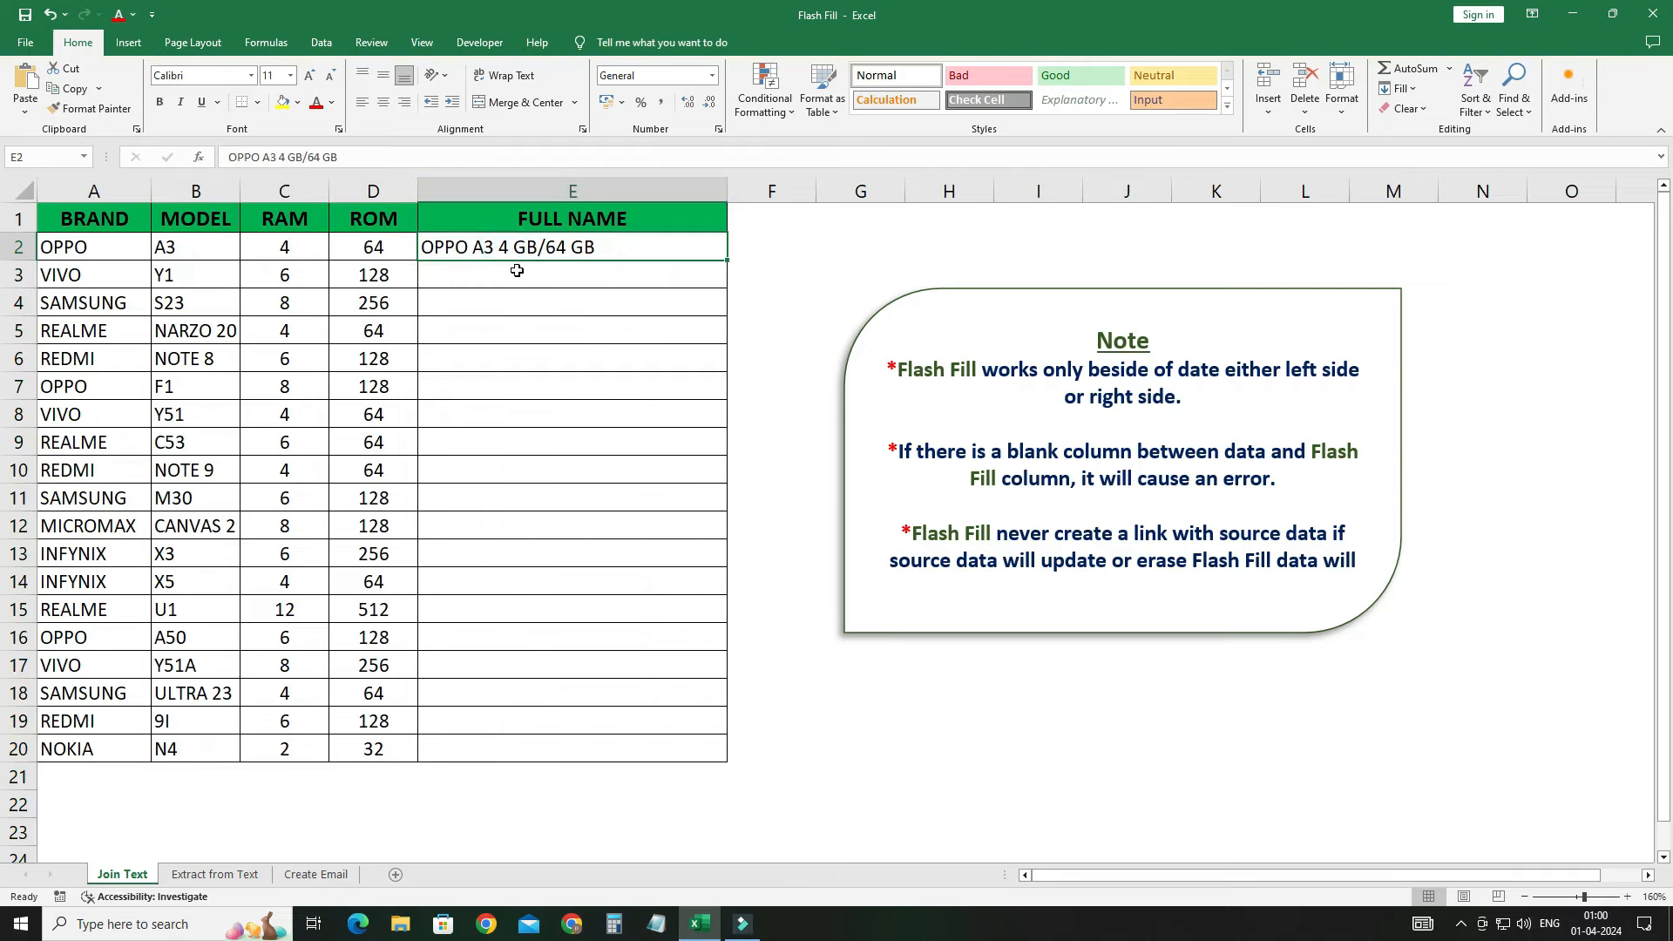
{"action": "left_click", "coordinate": [511, 272]}
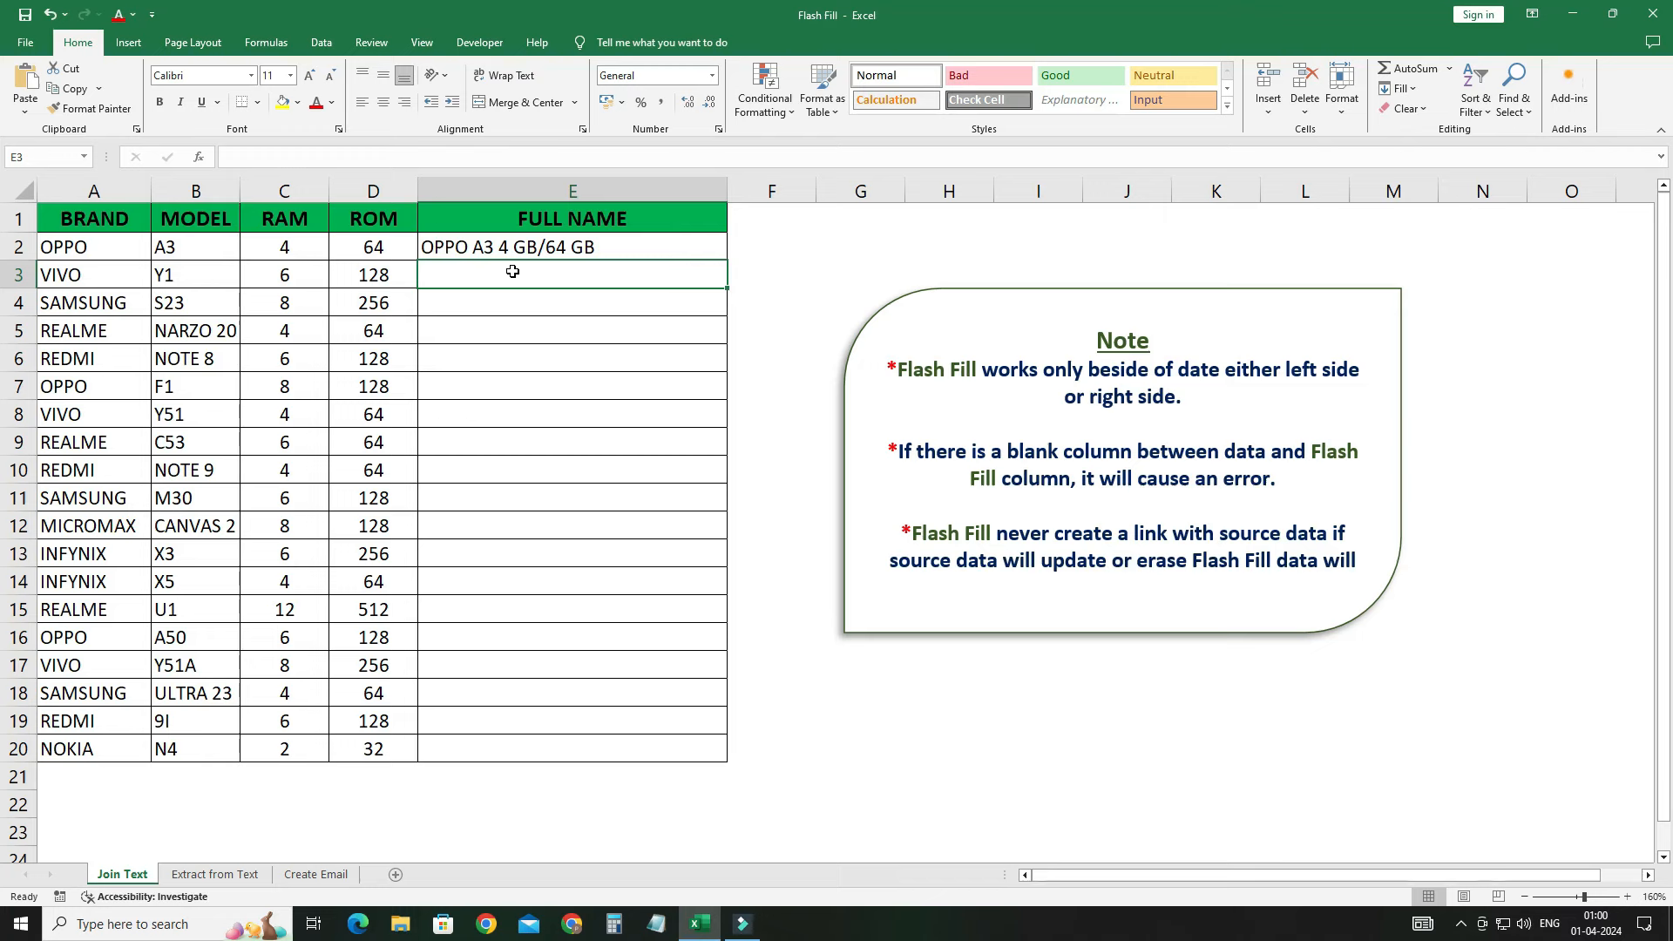
{"action": "key", "text": "ctrl+e"}
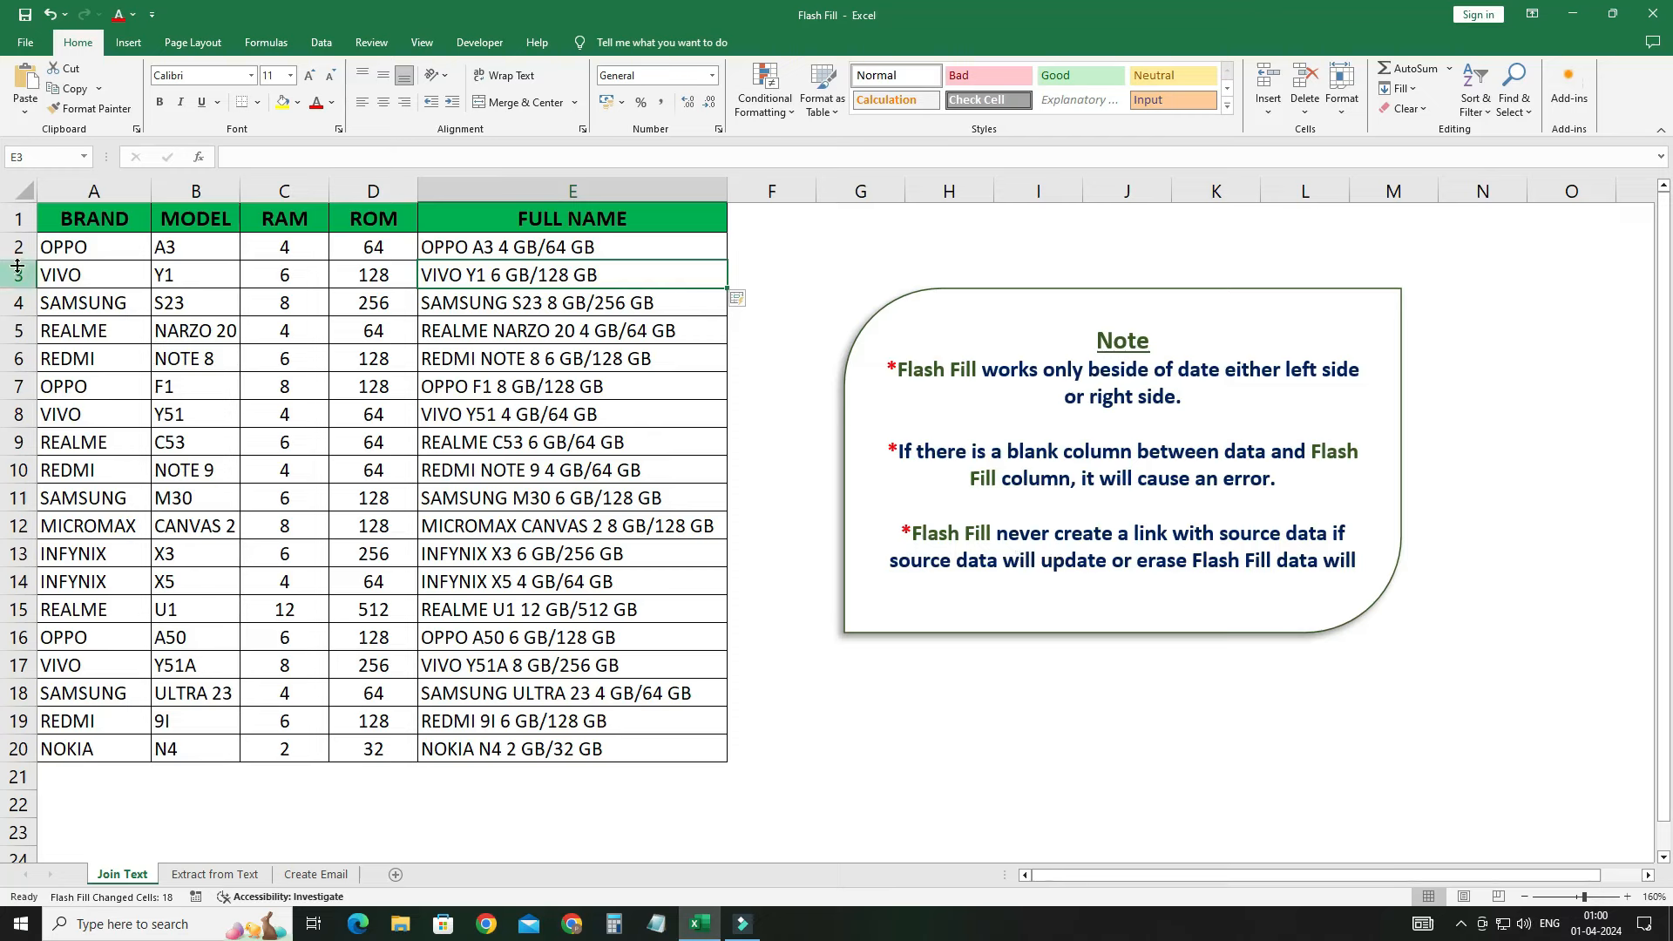
{"action": "left_click_drag", "start_coordinate": [63, 253], "coordinate": [405, 249]}
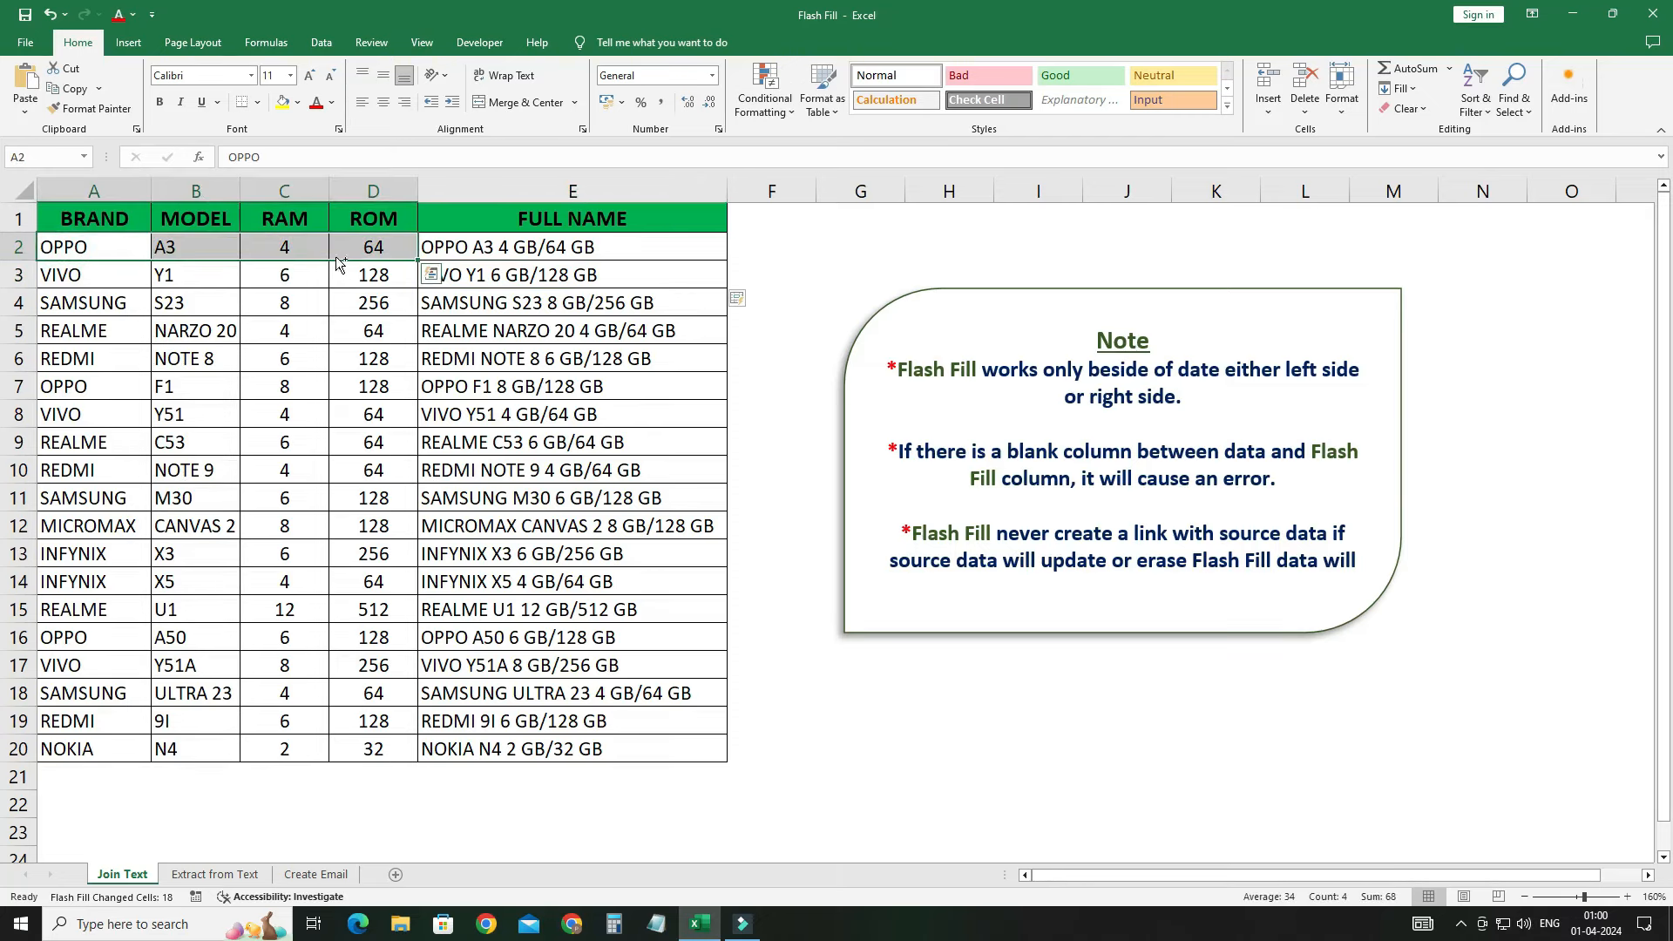
{"action": "key", "text": "ctrl+shift+Down"}
{"action": "key", "text": "Delete"}
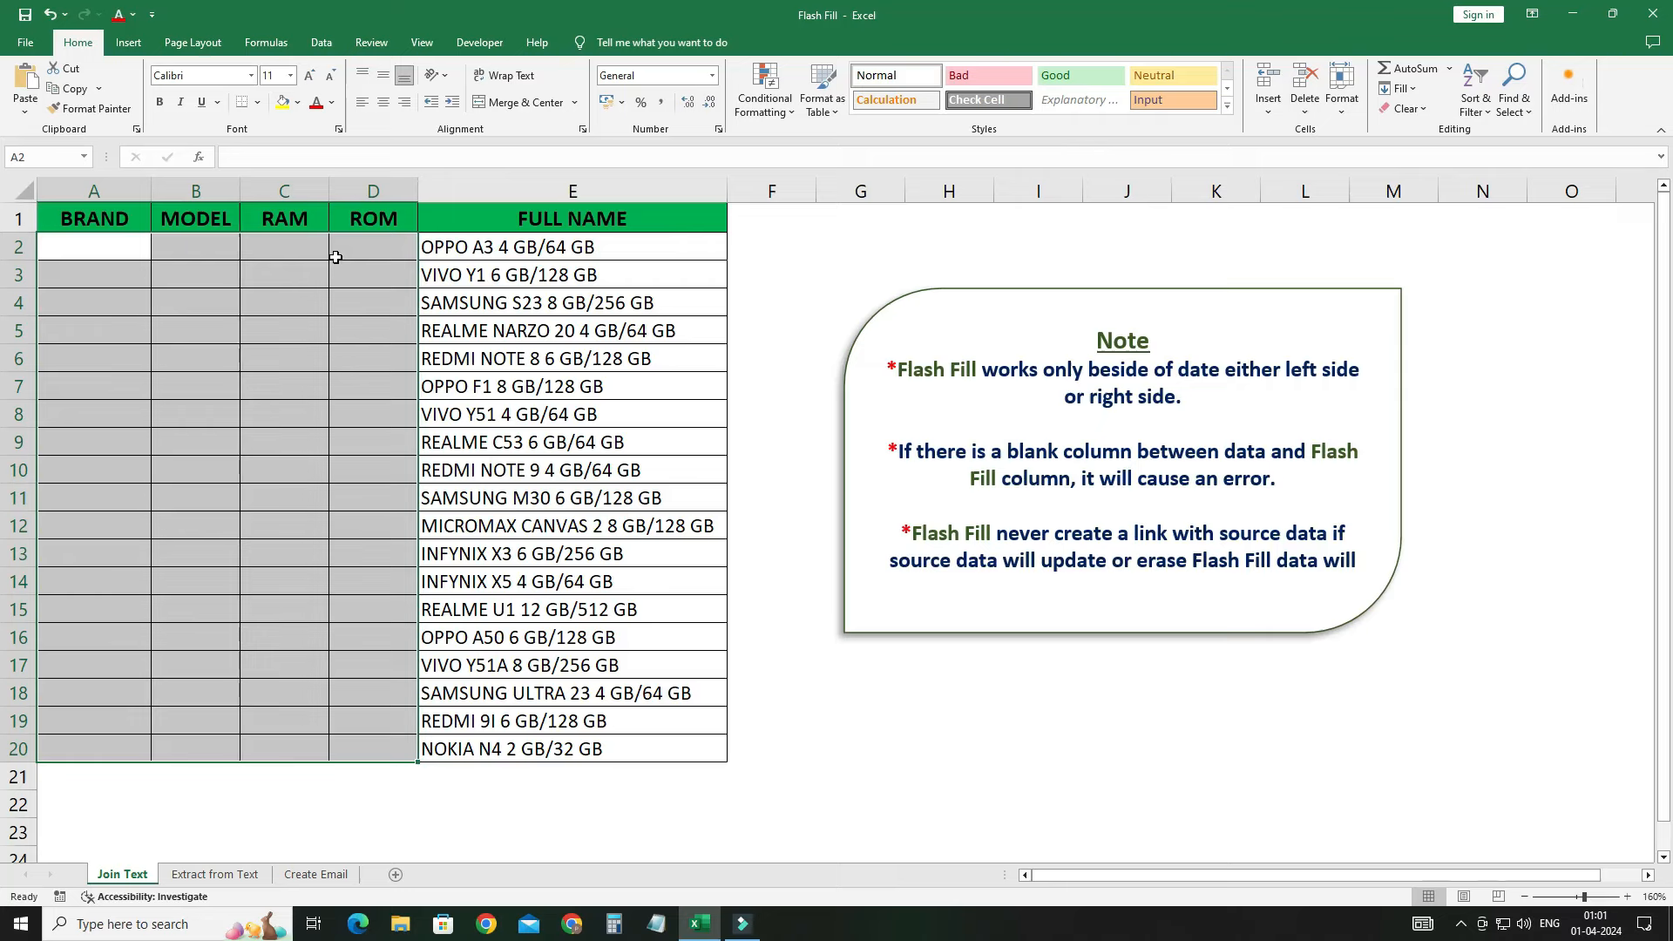
{"action": "left_click_drag", "start_coordinate": [484, 254], "coordinate": [484, 475]}
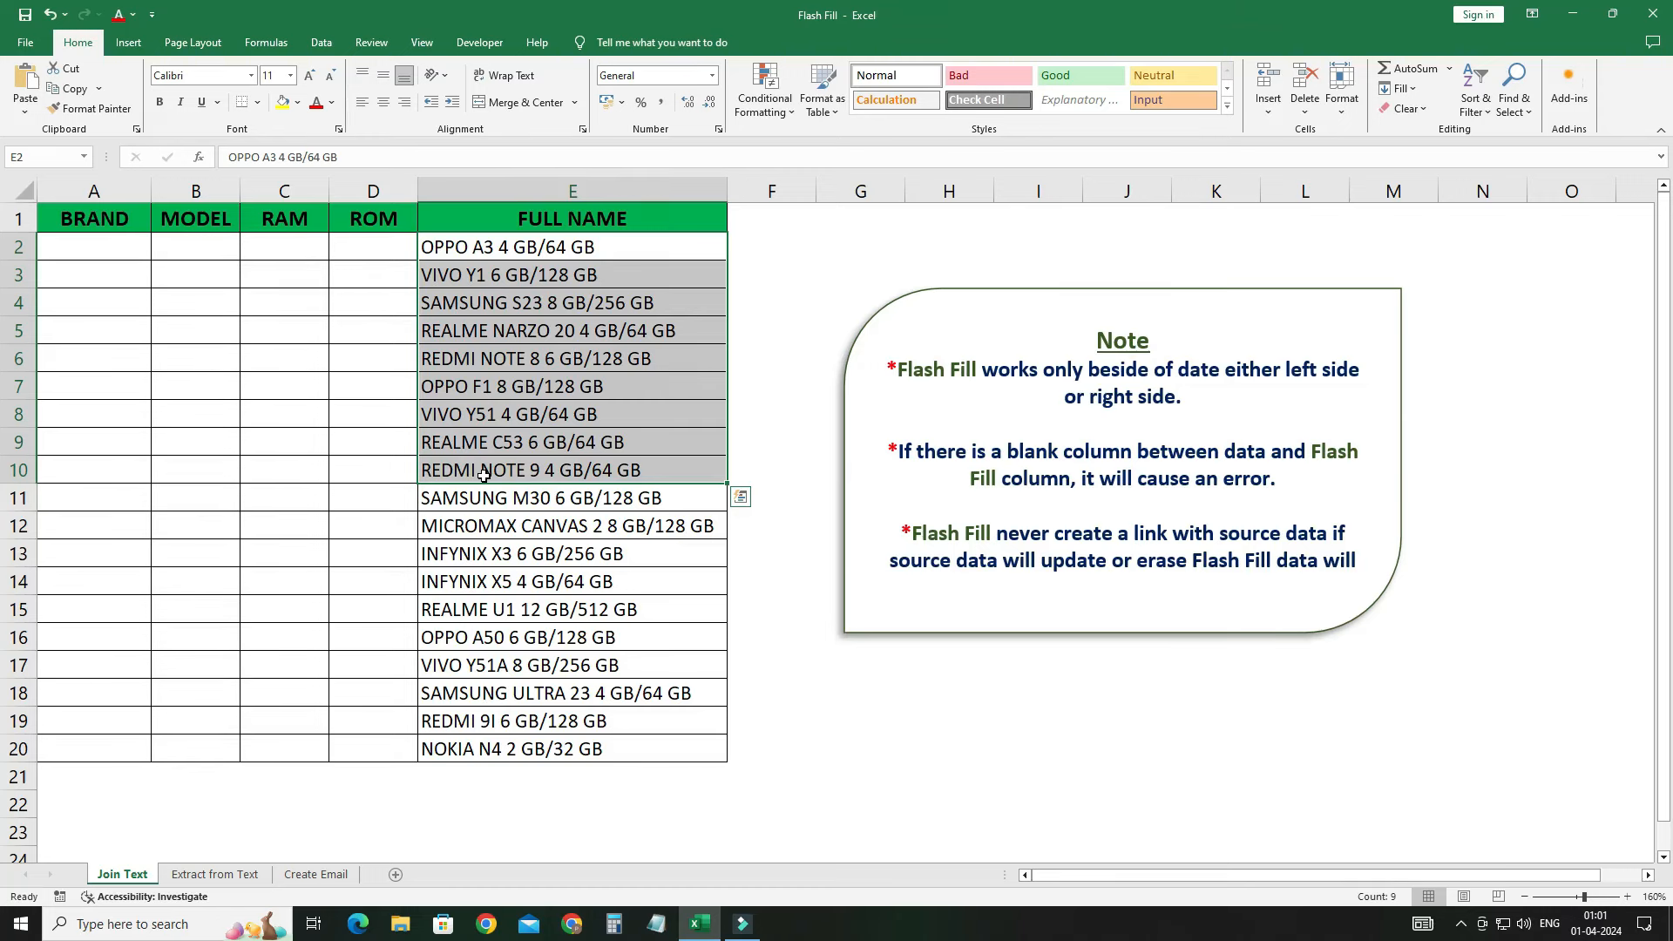
{"action": "key", "text": "ctrl+z"}
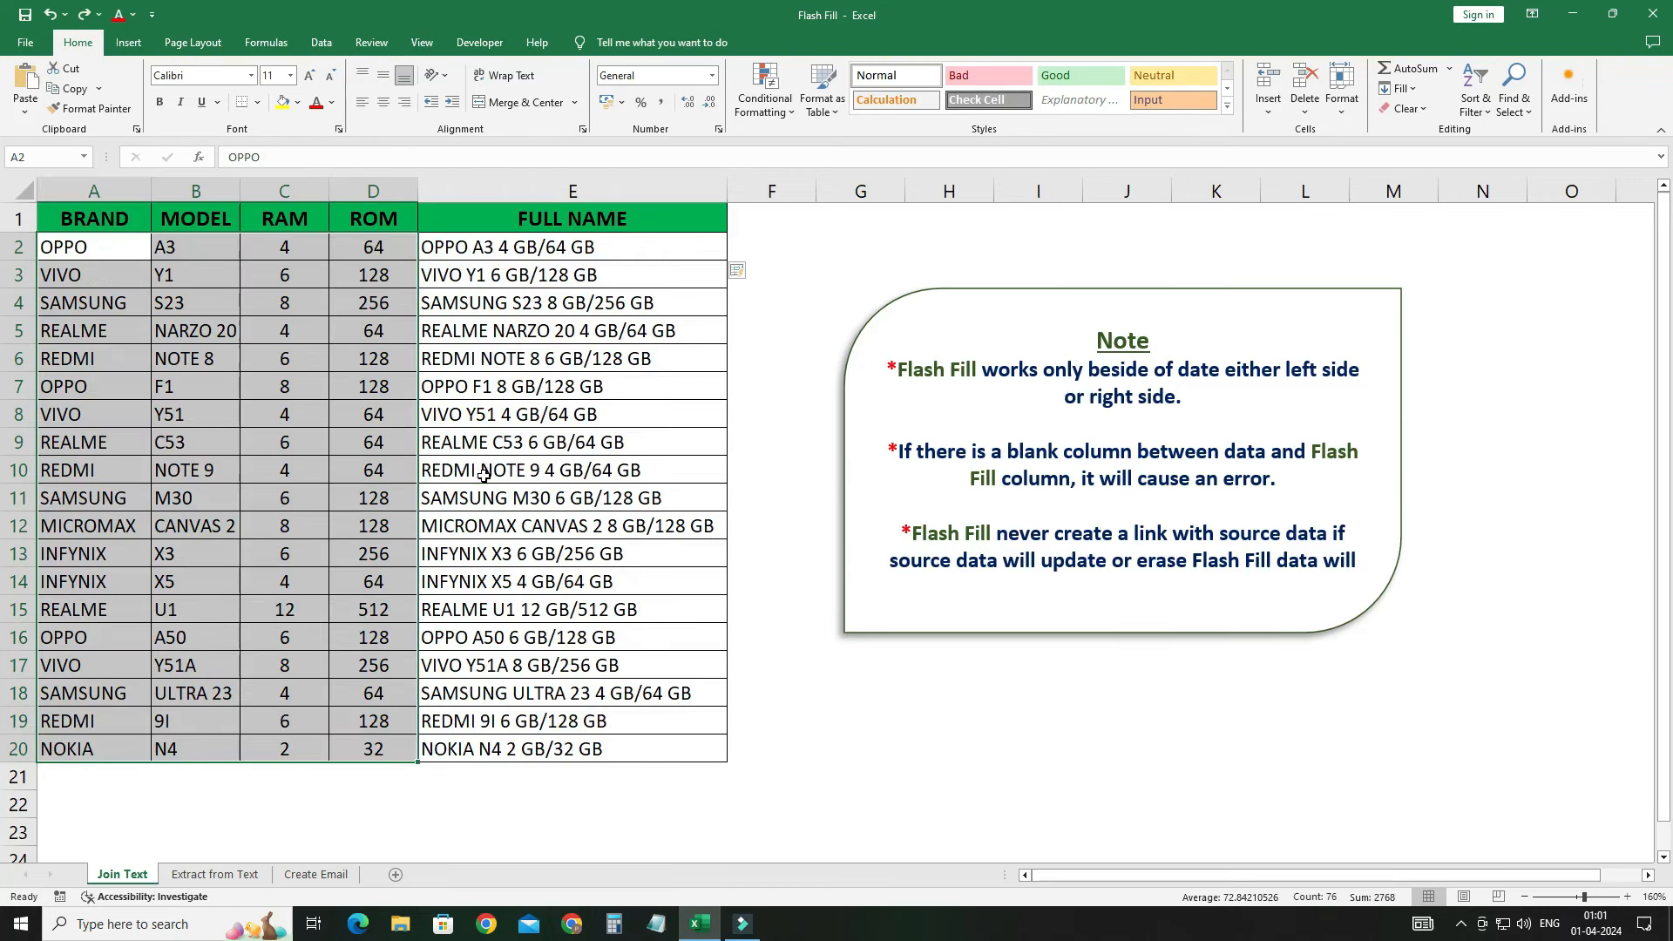
{"action": "left_click", "coordinate": [499, 393]}
{"action": "left_click", "coordinate": [296, 247]}
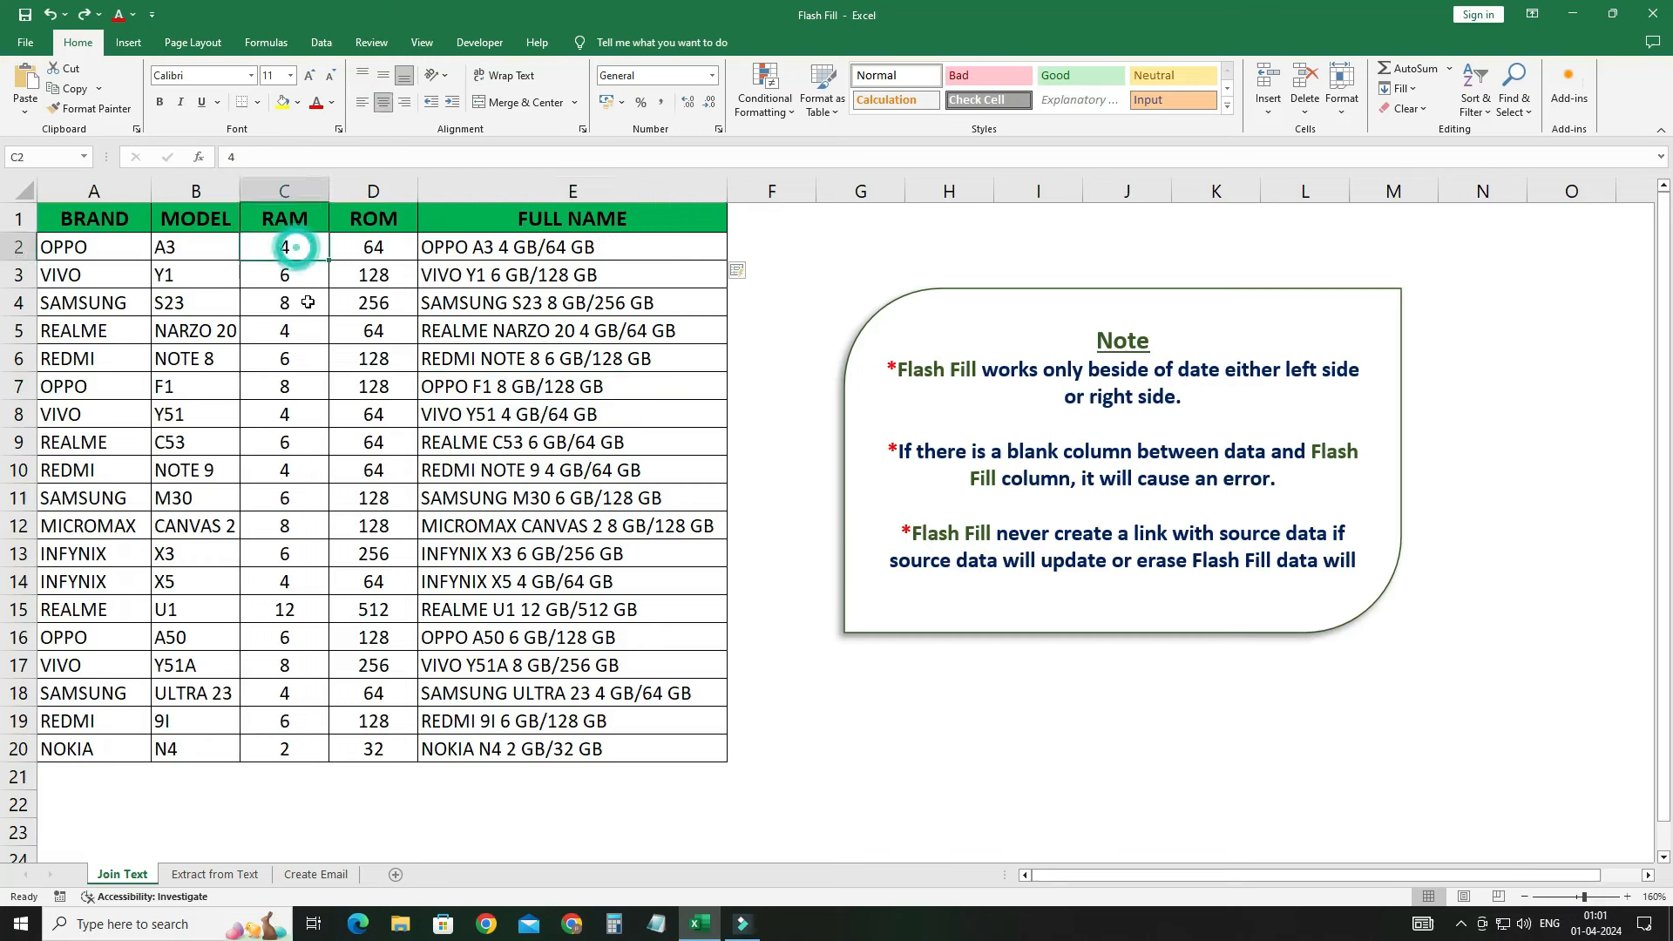
{"action": "type", "text": "8"}
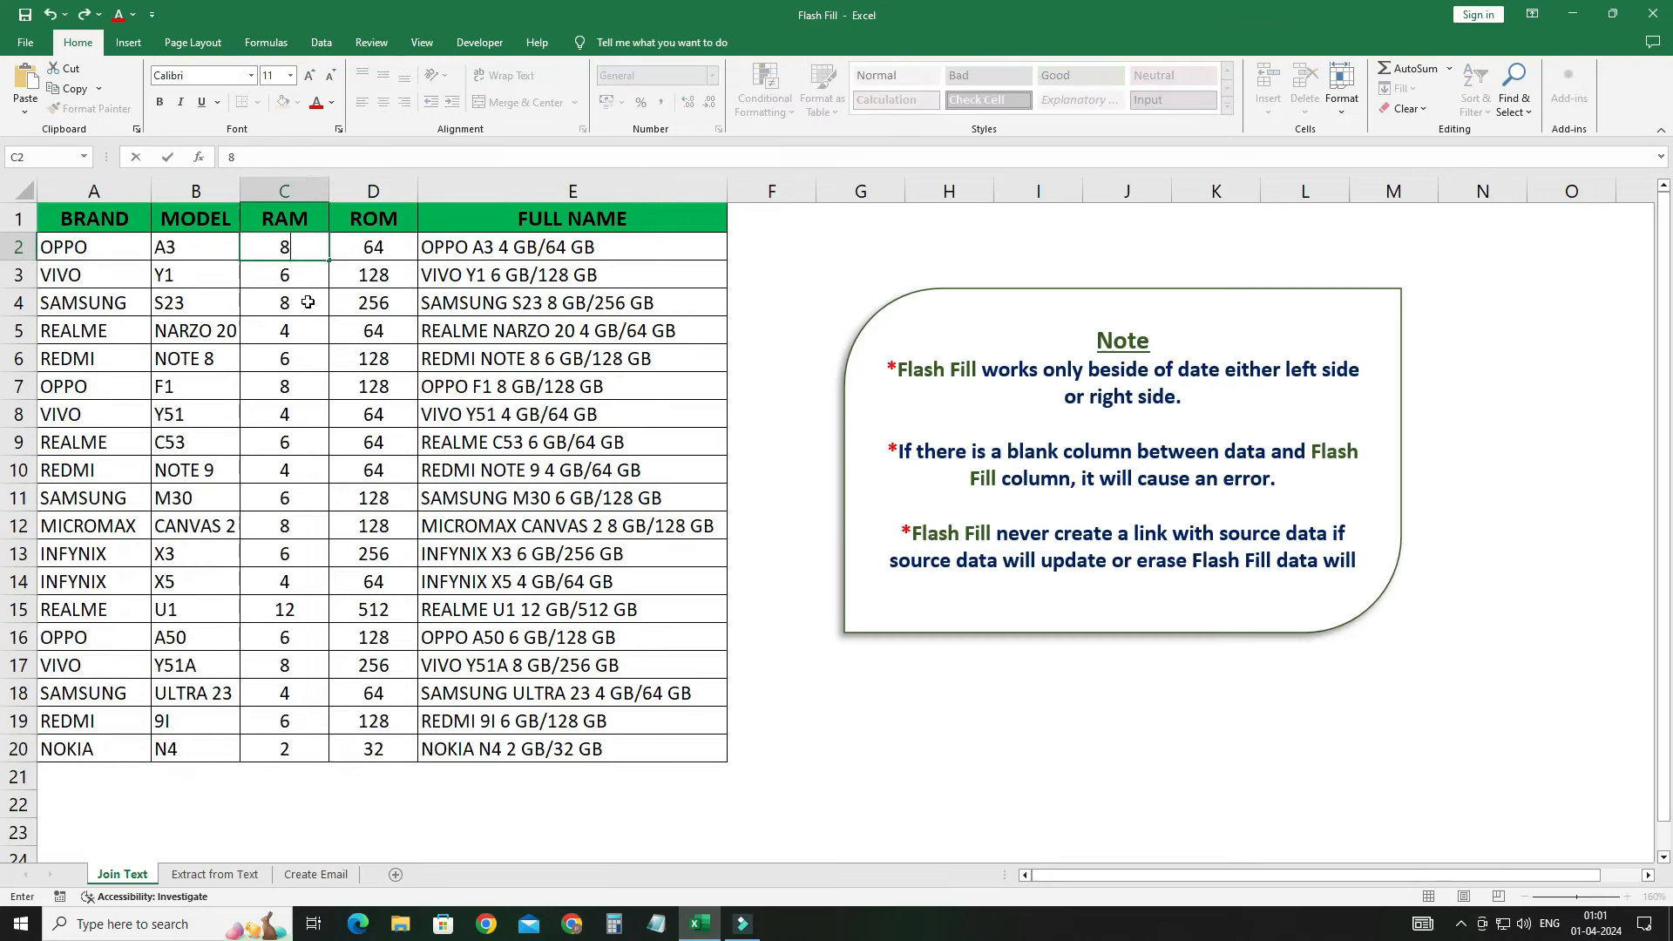
{"action": "left_click", "coordinate": [364, 253]}
{"action": "type", "text": "128"}
{"action": "key", "text": "Return"}
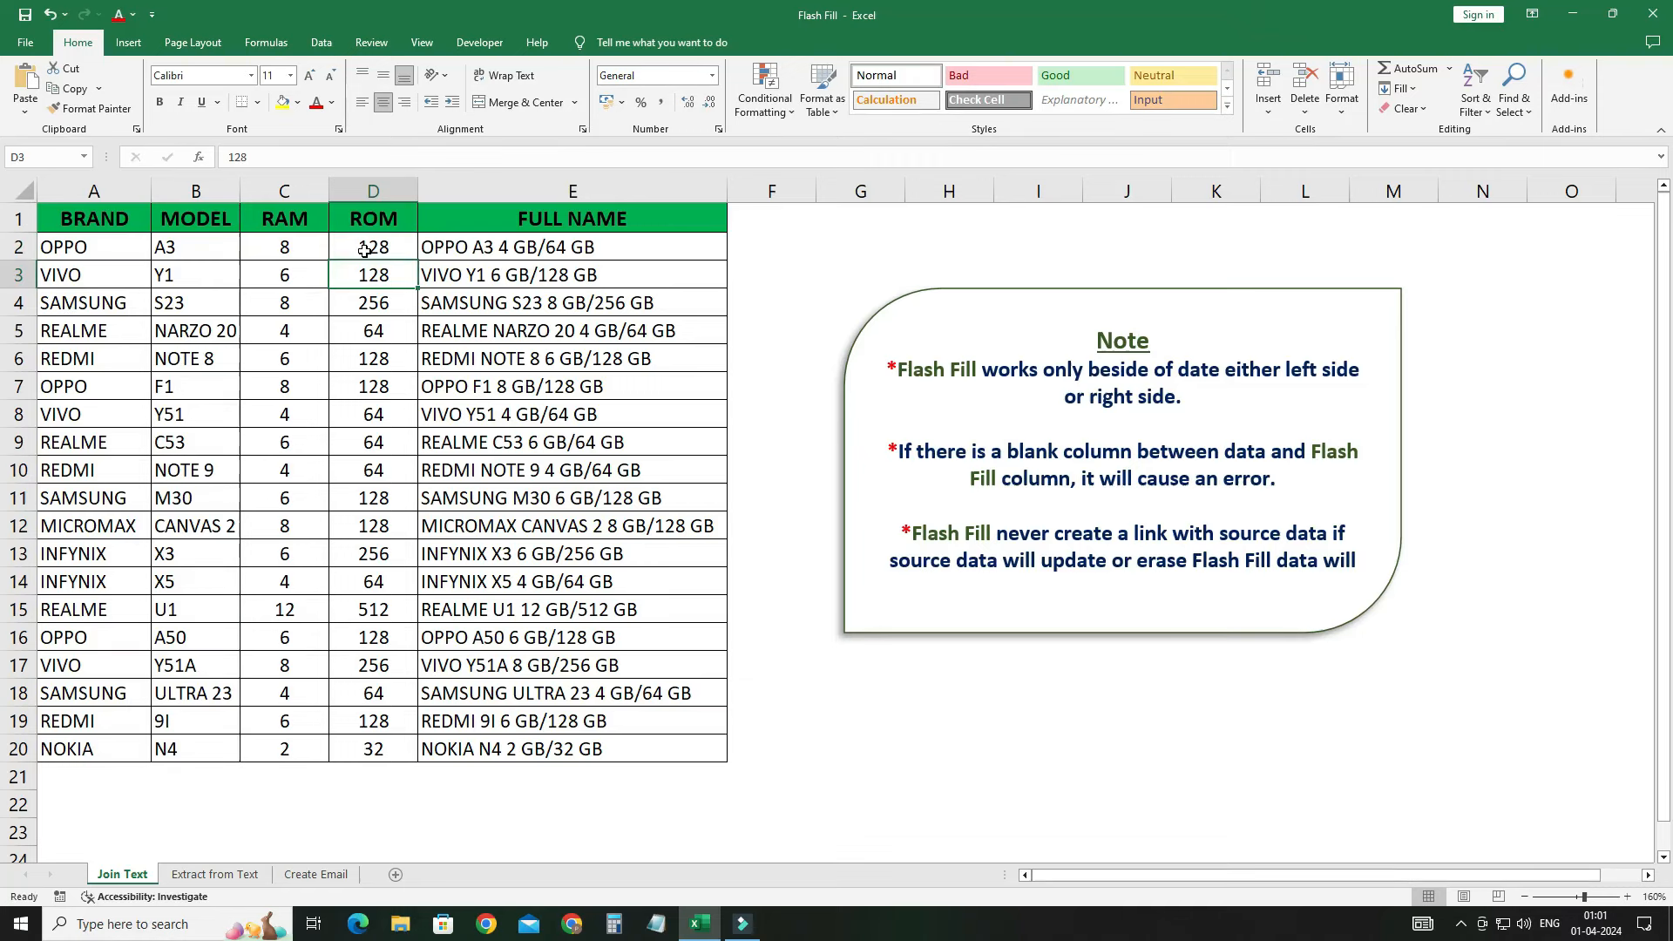
{"action": "left_click", "coordinate": [478, 242]}
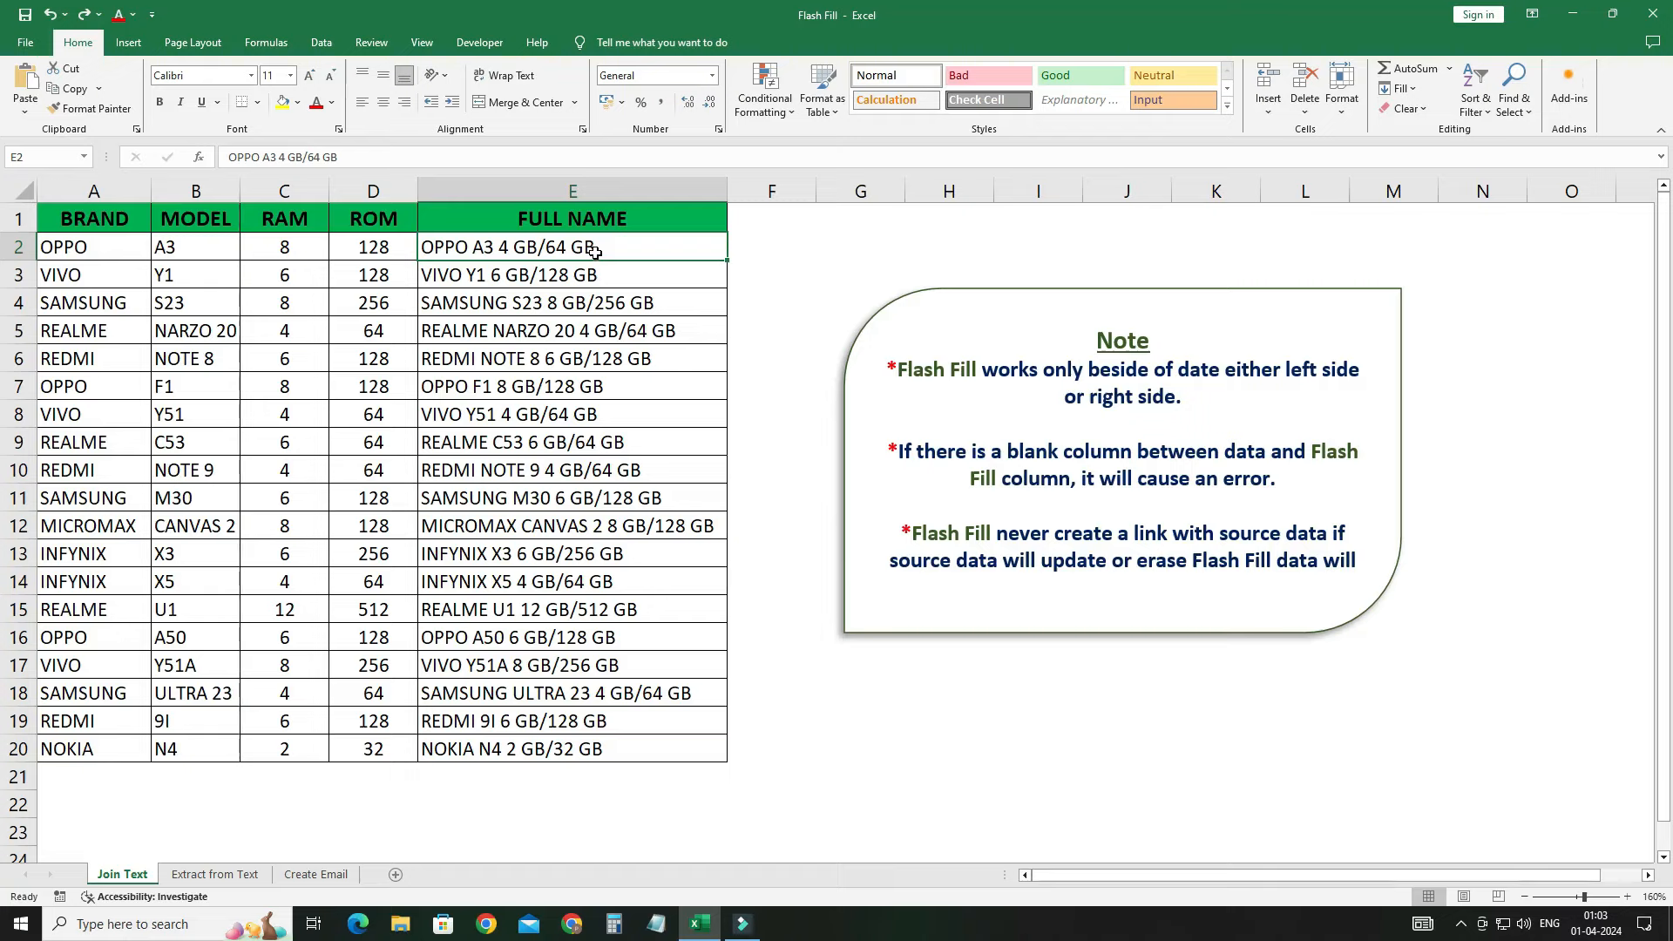
{"action": "key", "text": "ctrl+z"}
{"action": "key", "text": "ctrl+z"}
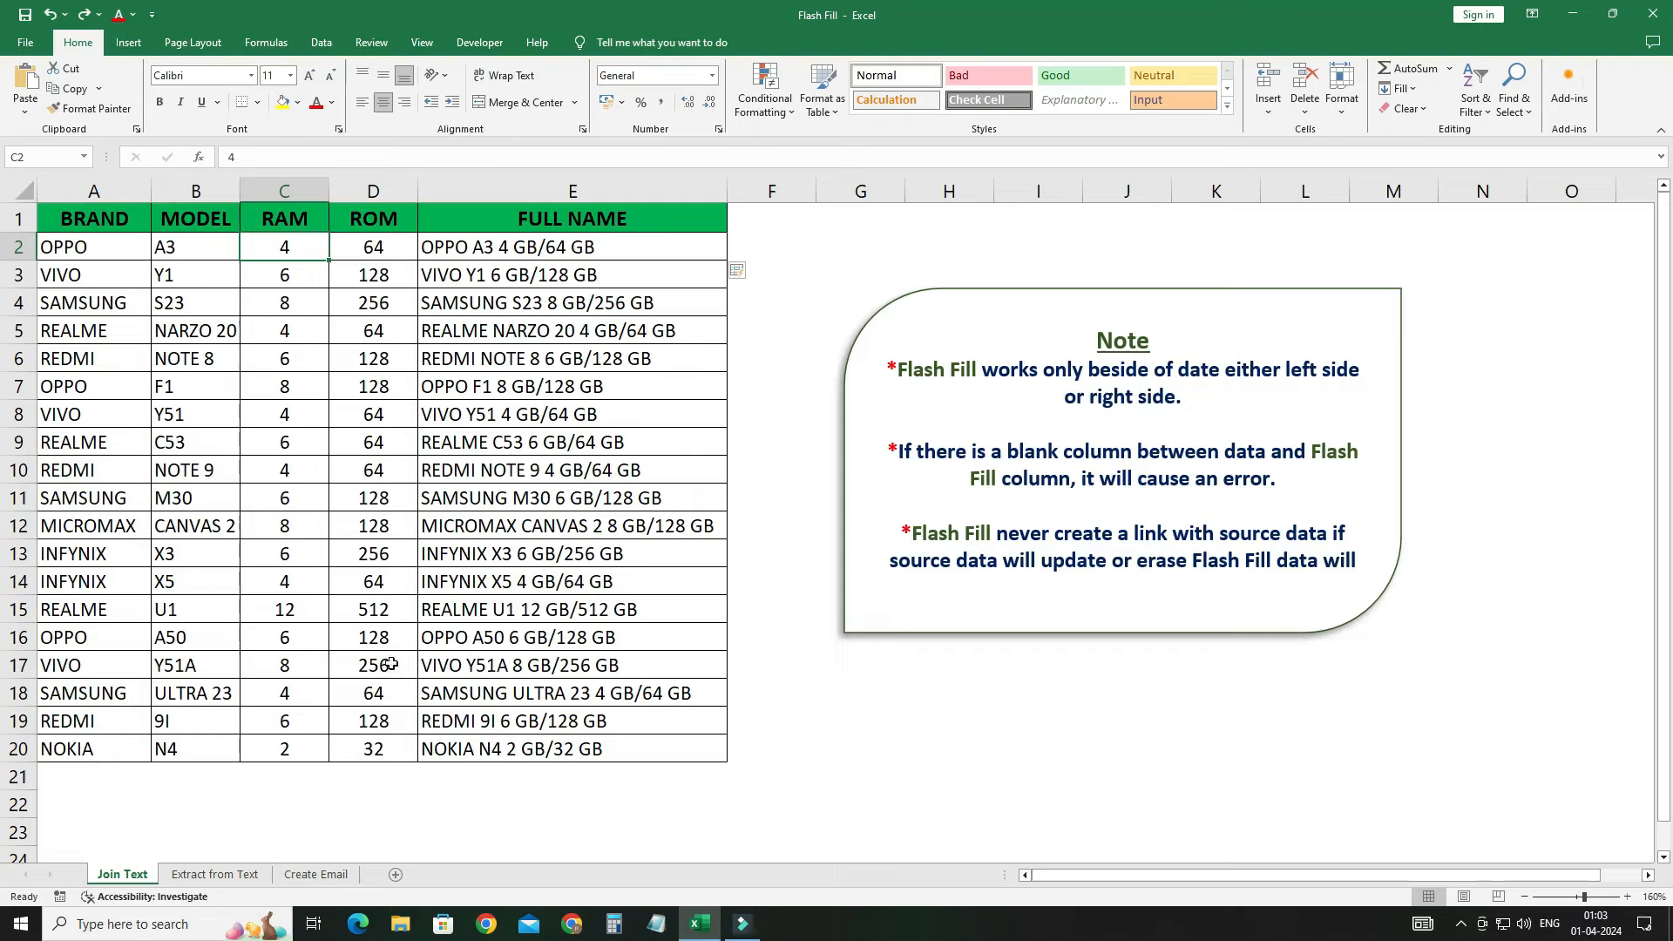
Step: On the Extract from Text sheet, enter RAHUL in B2 and Flash Fill all first names
{"action": "left_click", "coordinate": [203, 875]}
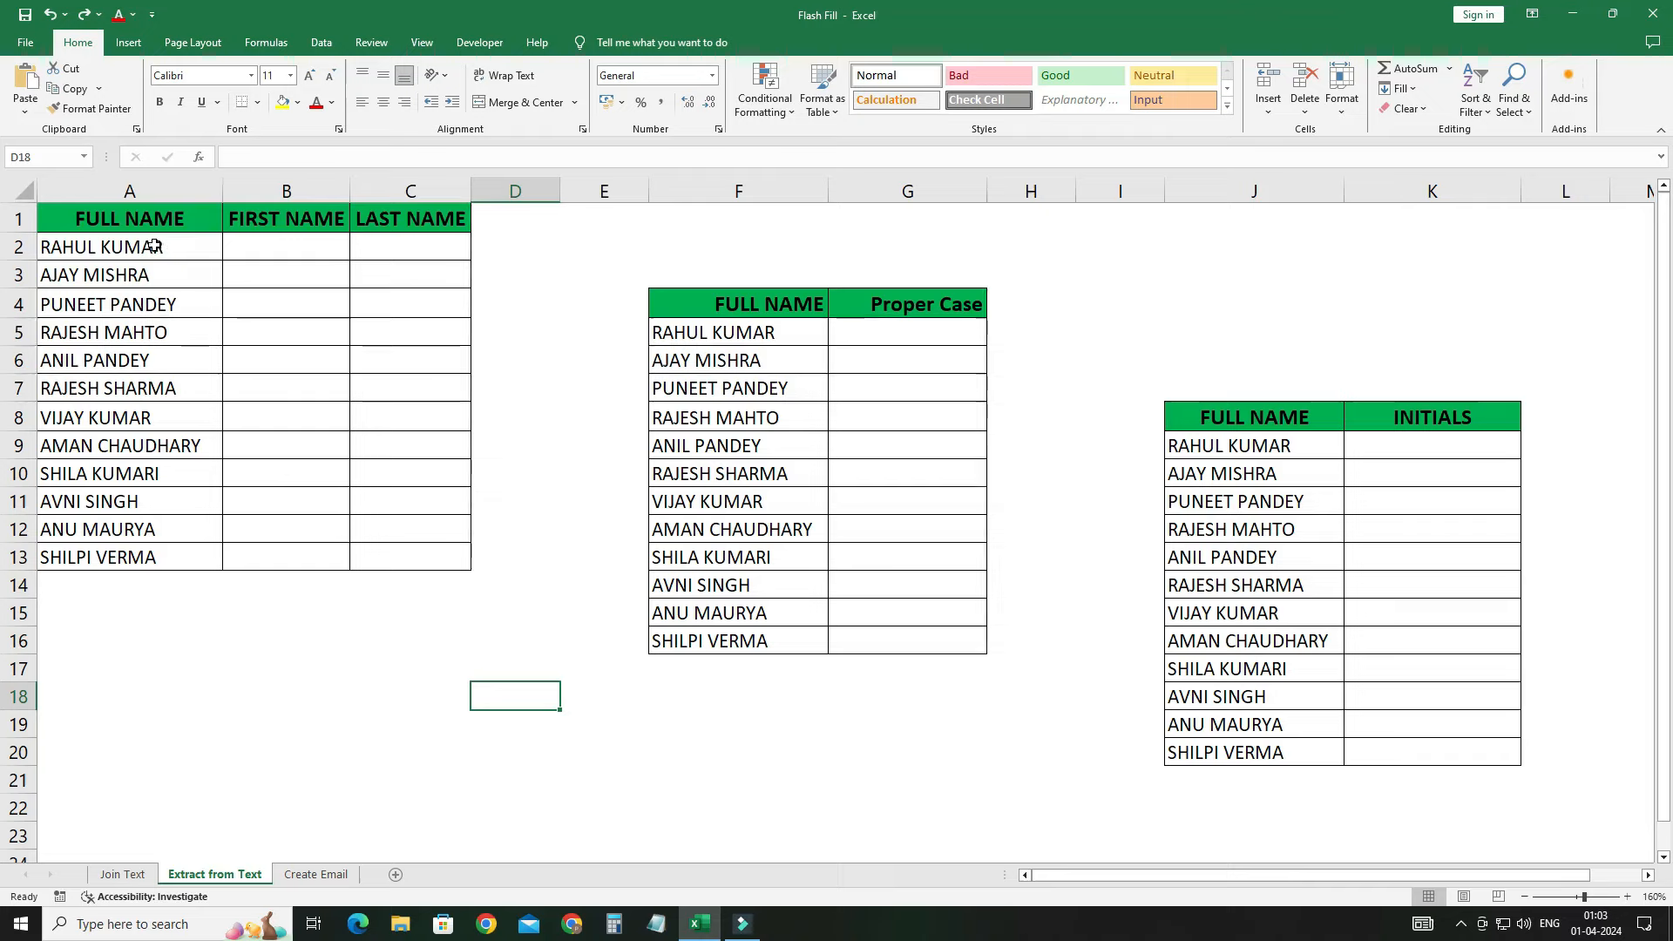
{"action": "left_click", "coordinate": [273, 246]}
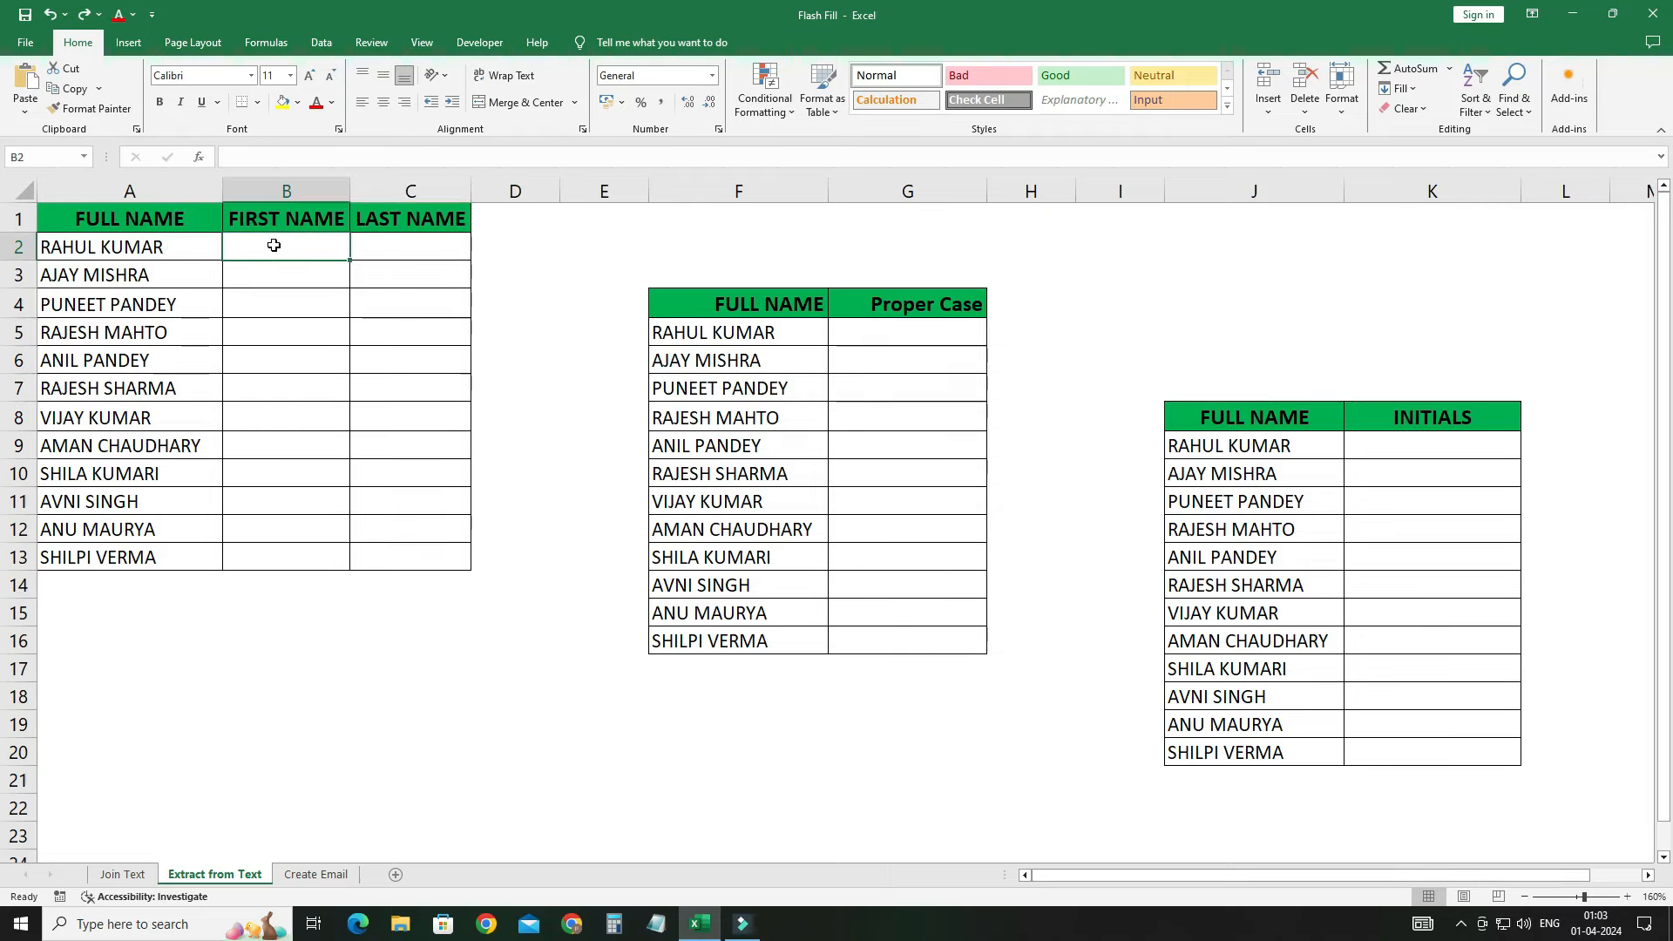
{"action": "type", "text": "RAHUL"}
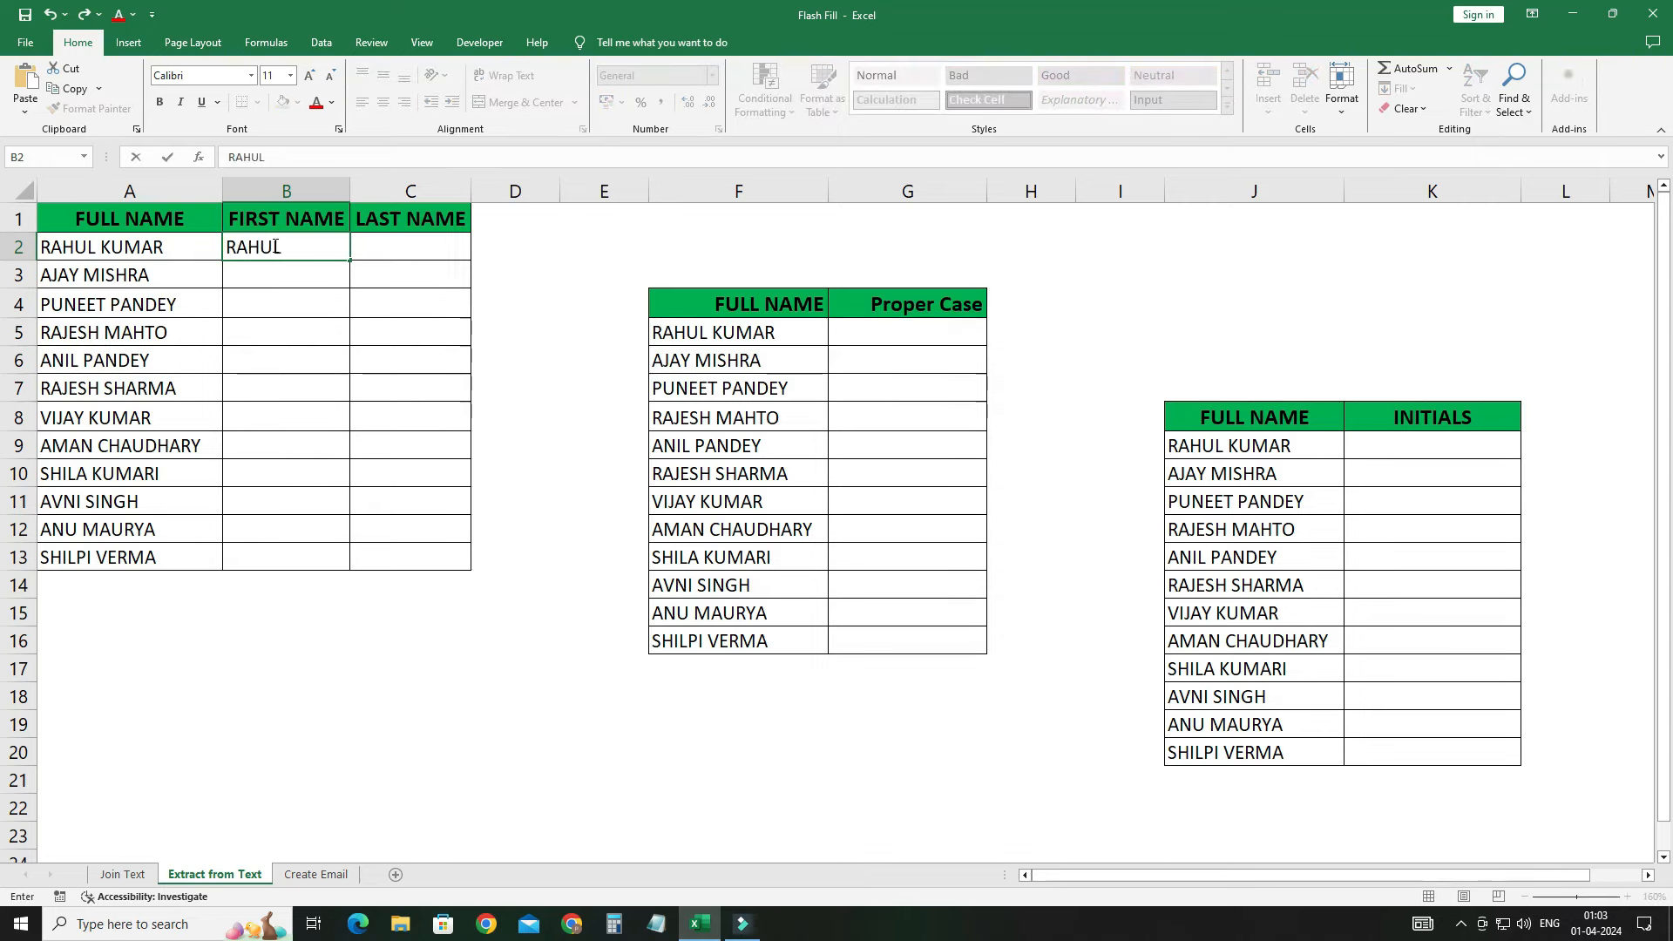
{"action": "key", "text": "Return"}
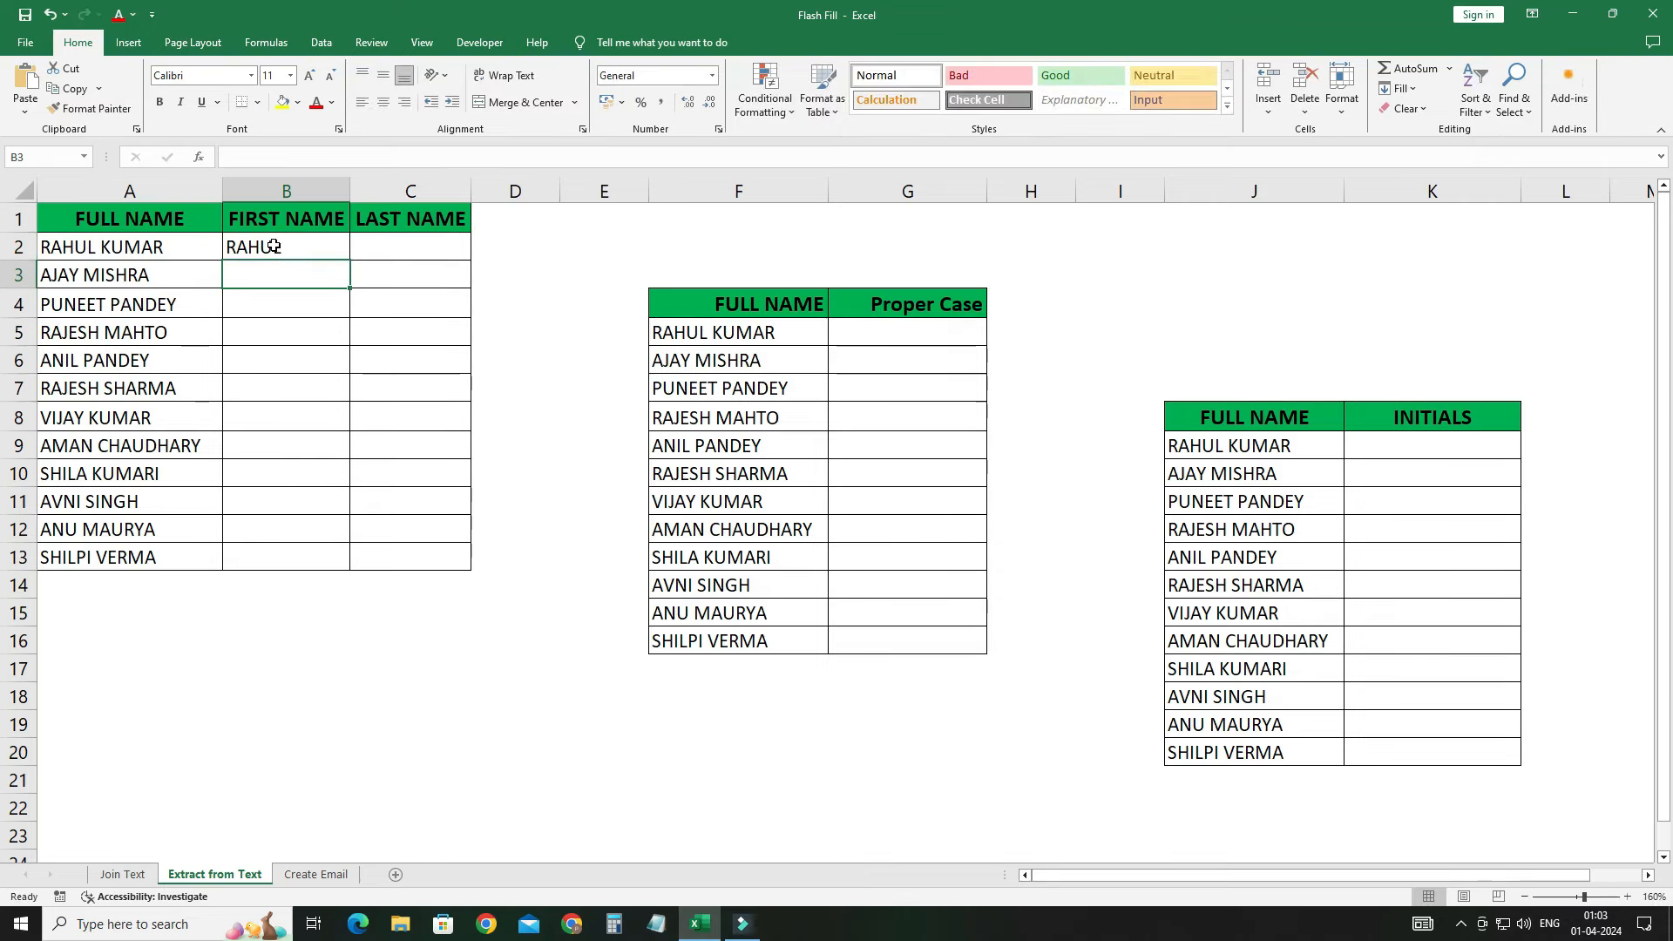
{"action": "key", "text": "ctrl+e"}
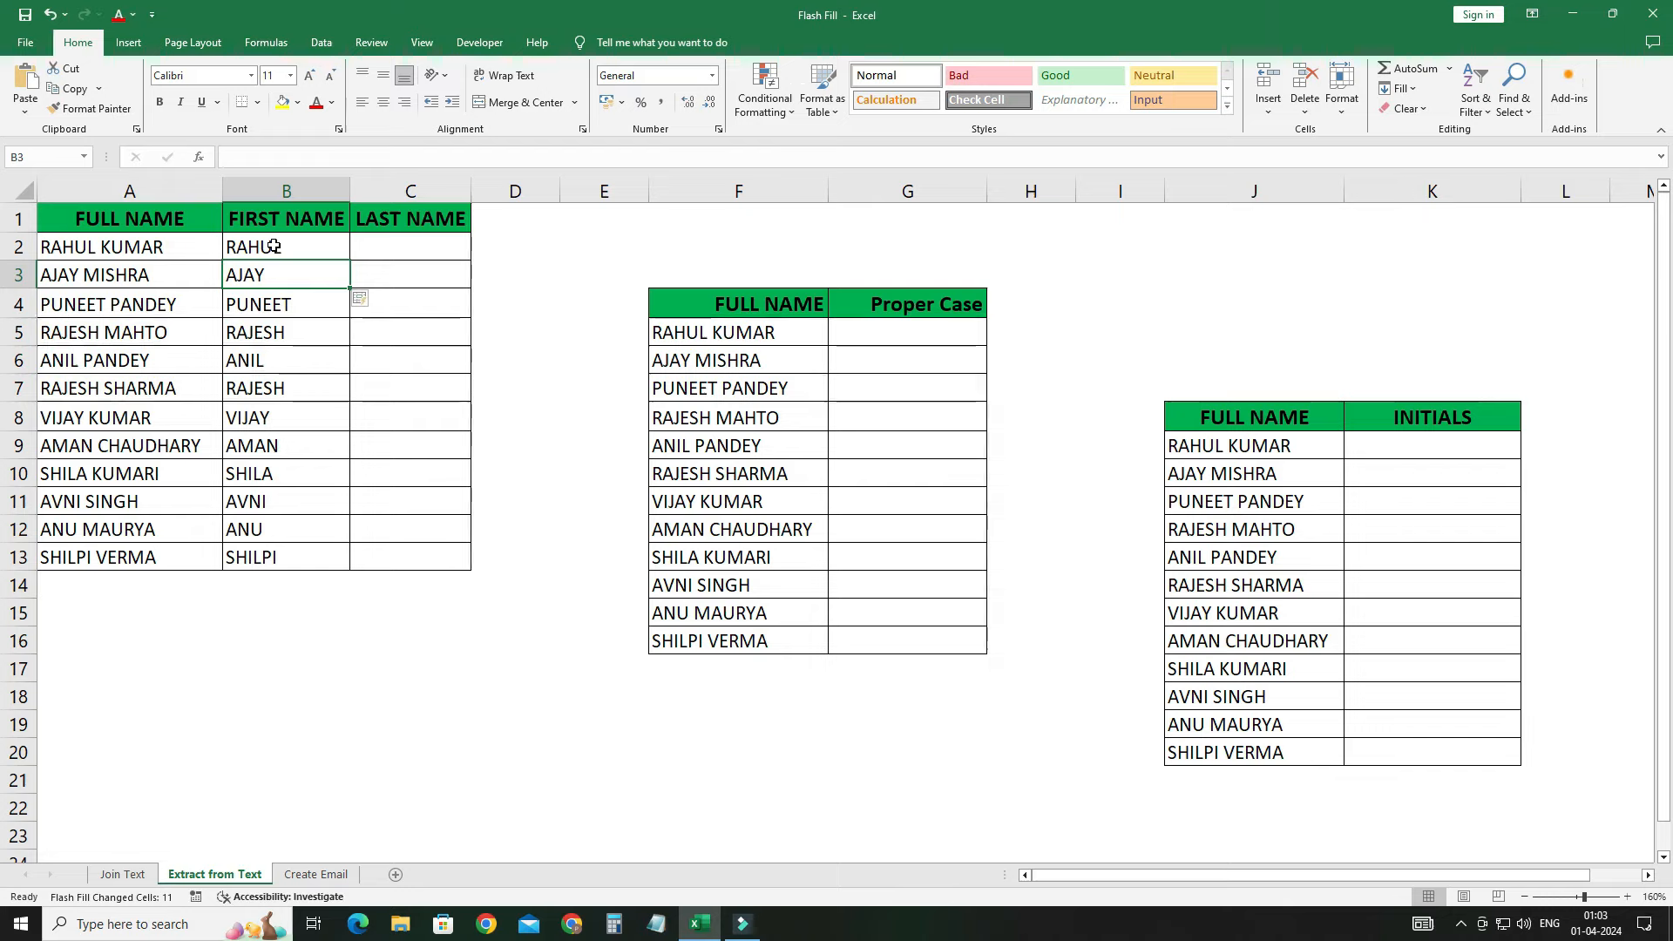
Step: Enter KUMAR in C2 and Flash Fill the LAST NAME column
{"action": "left_click", "coordinate": [413, 254]}
{"action": "type", "text": "KUMAR"}
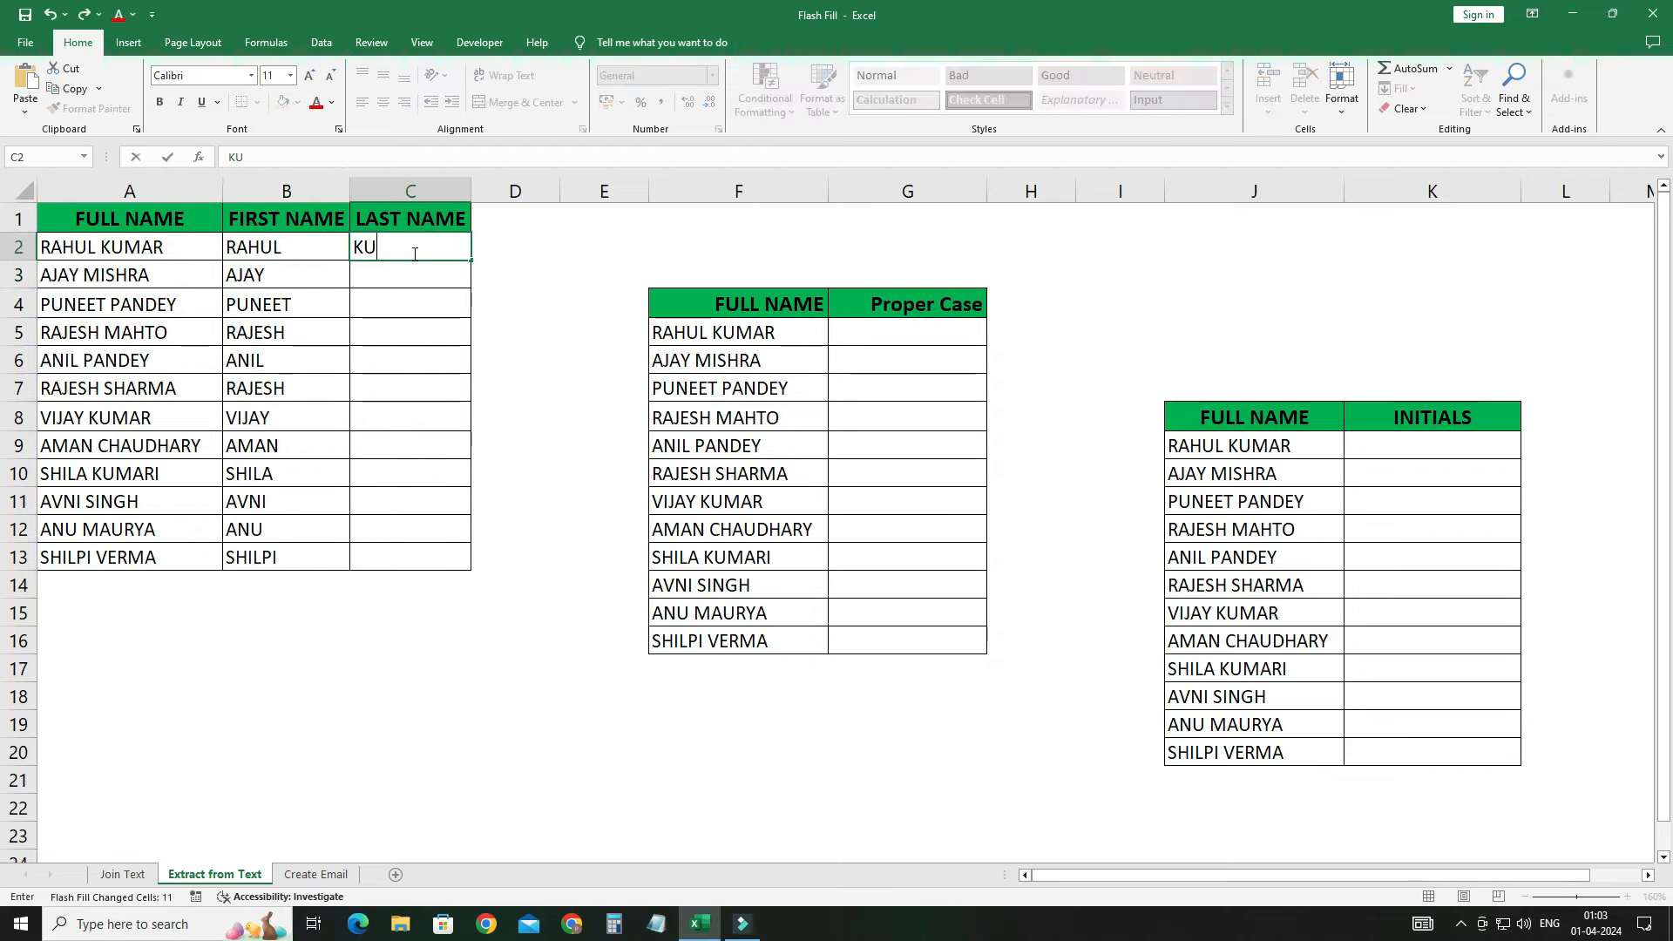
{"action": "key", "text": "Return"}
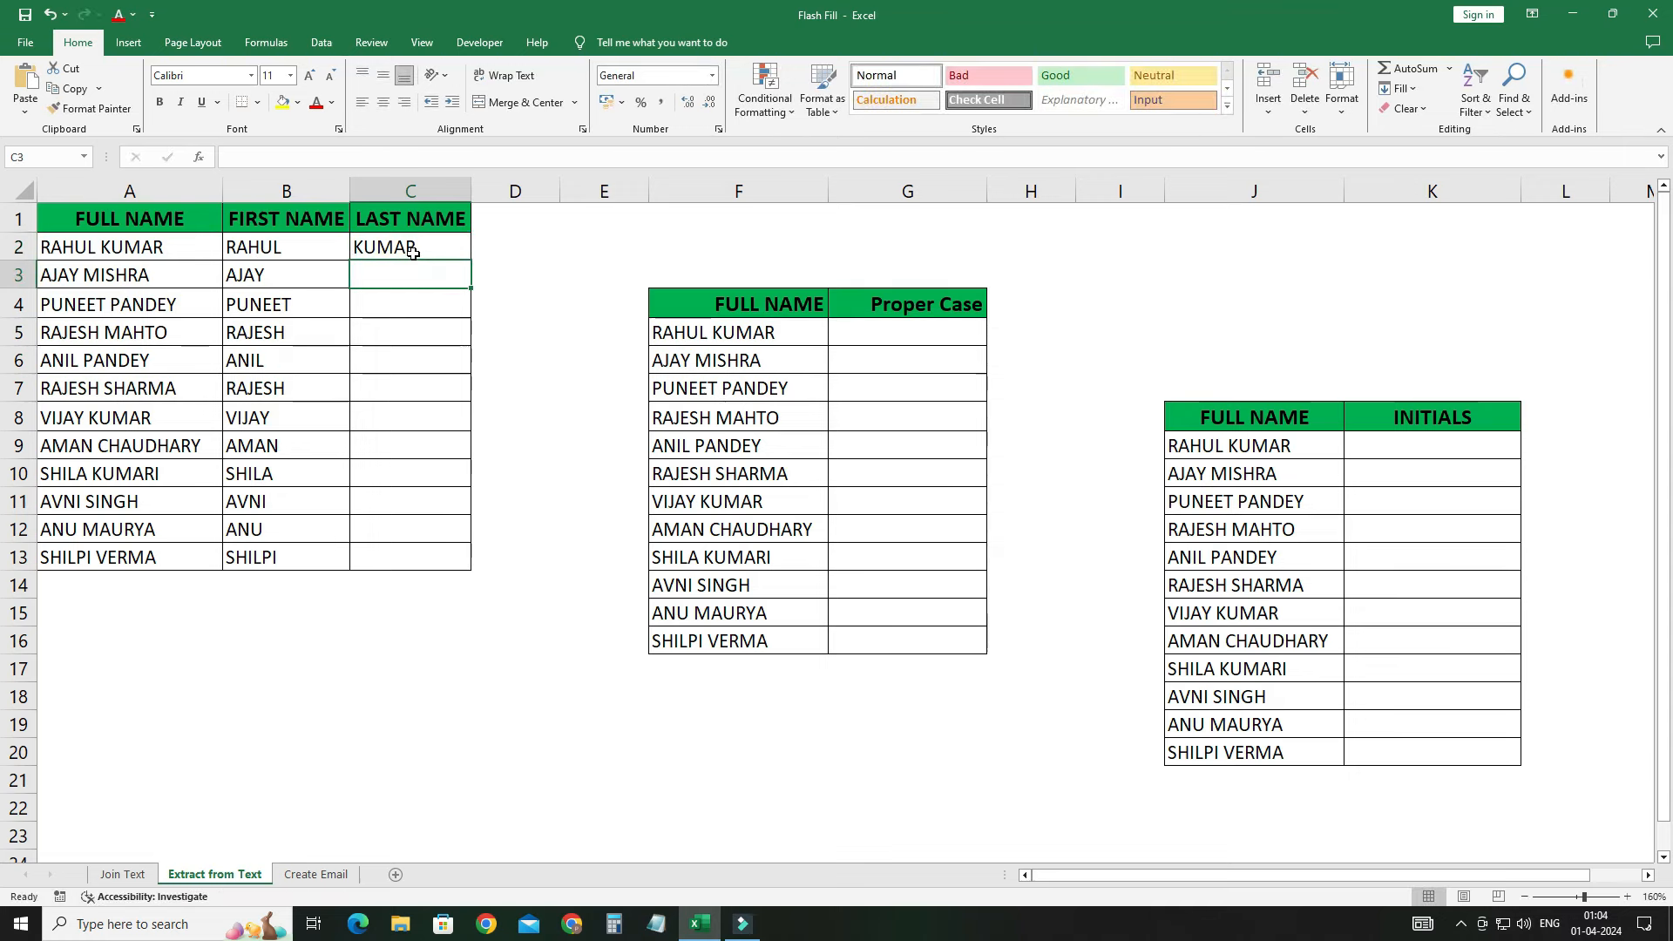
{"action": "key", "text": "ctrl+e"}
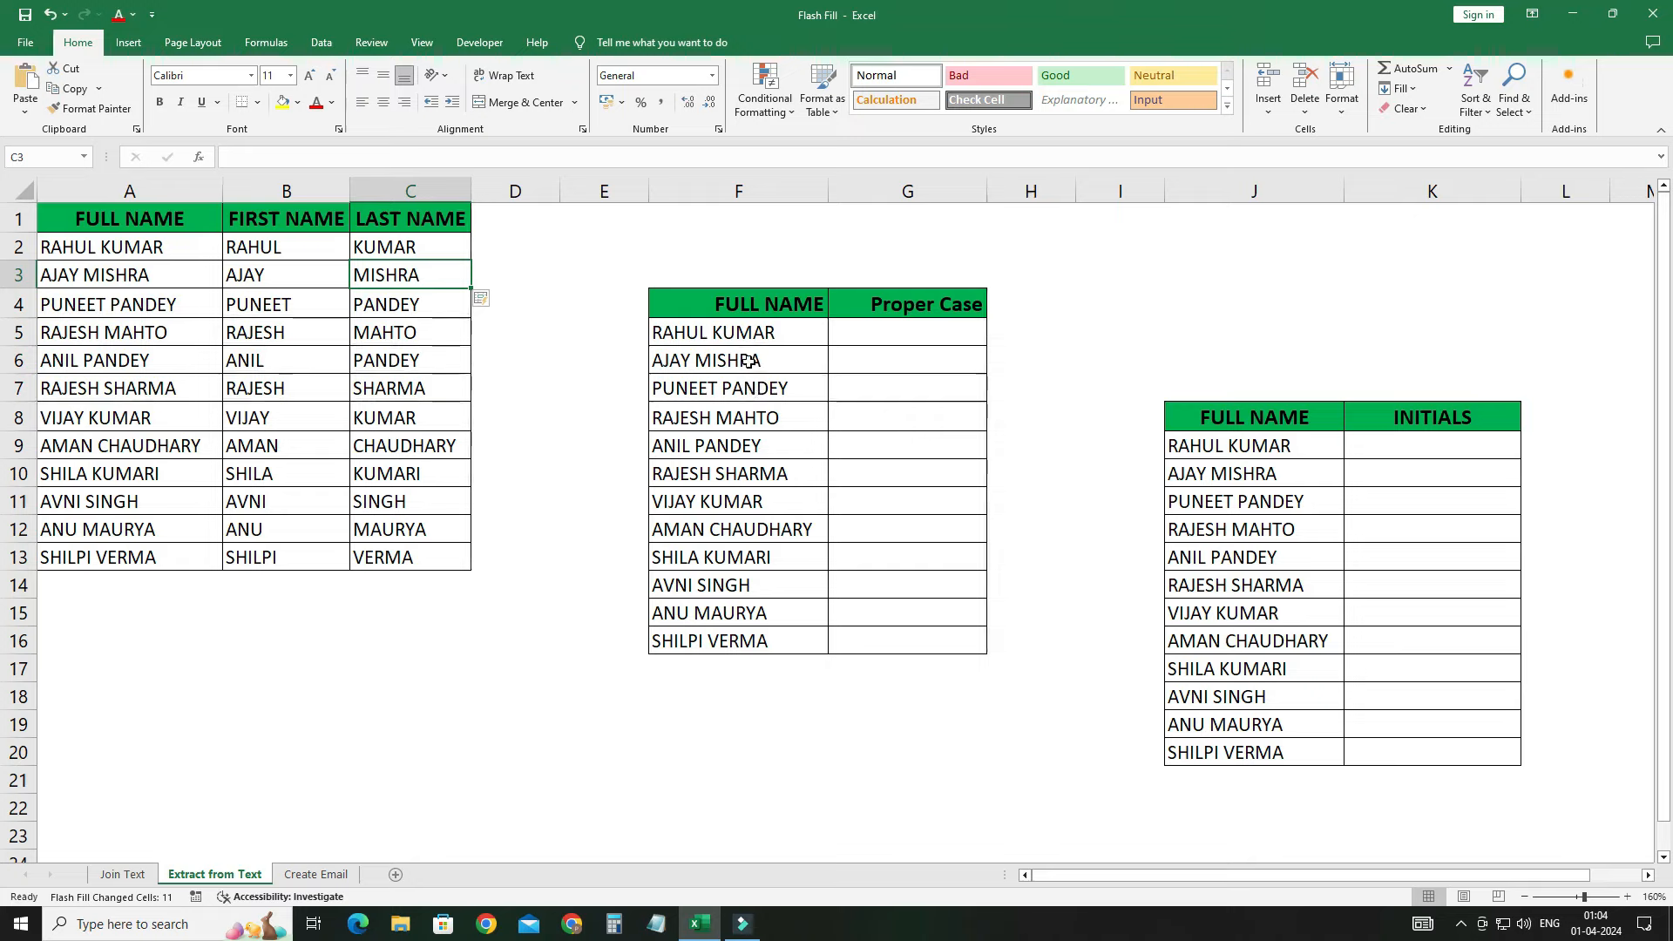
{"action": "left_click", "coordinate": [861, 337]}
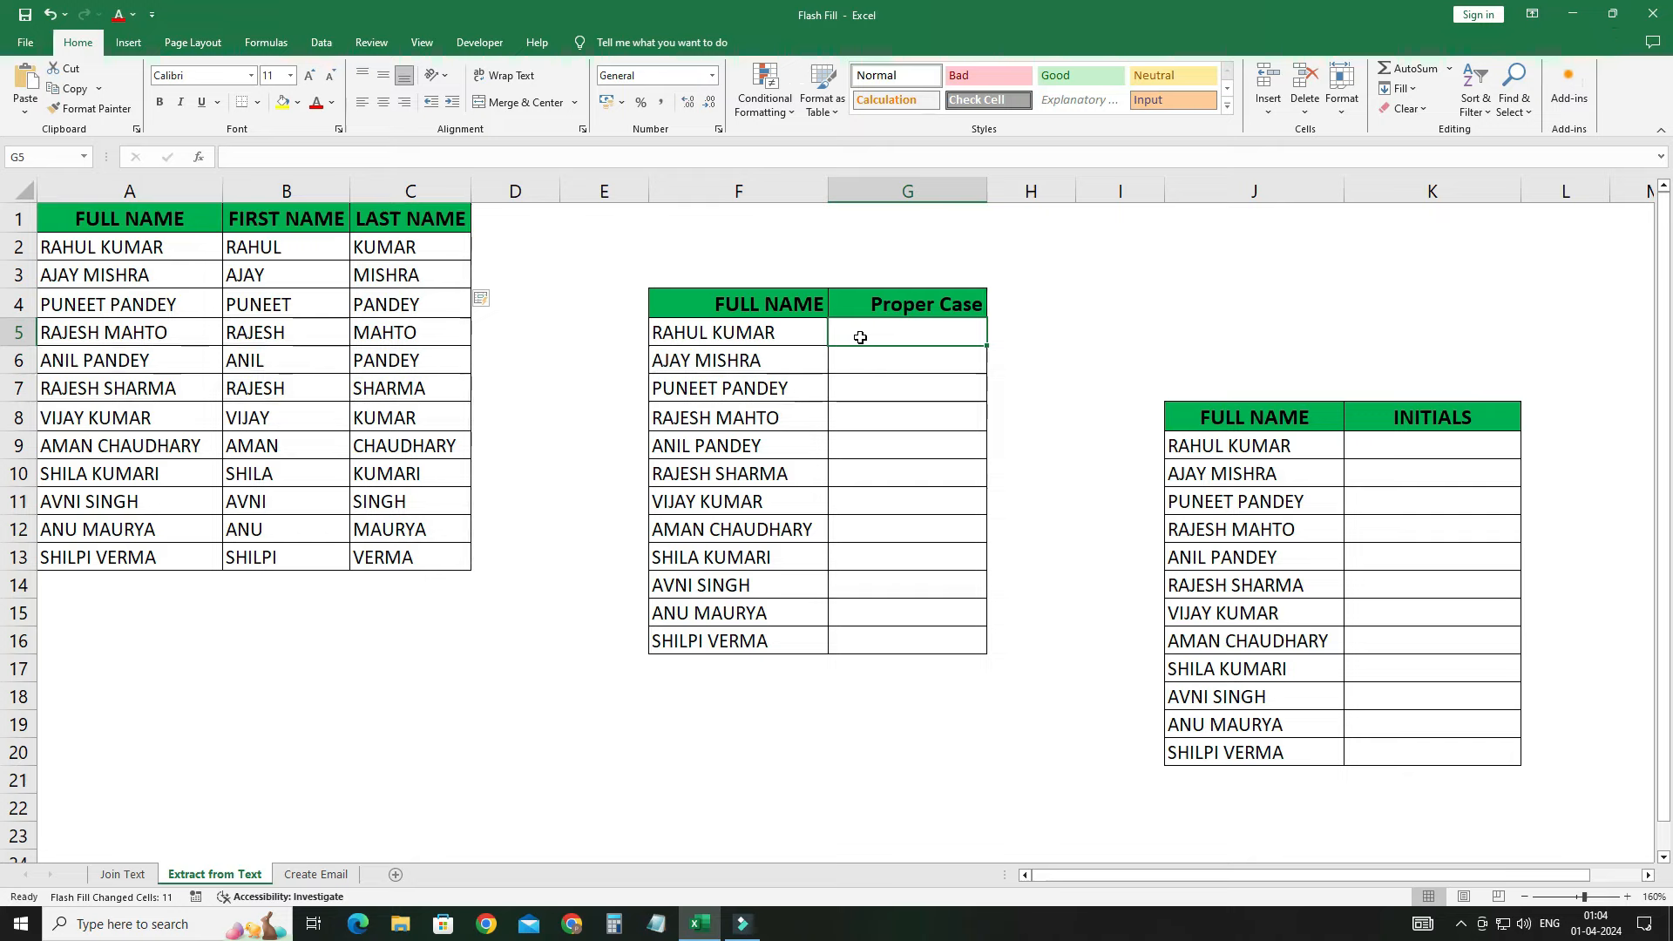
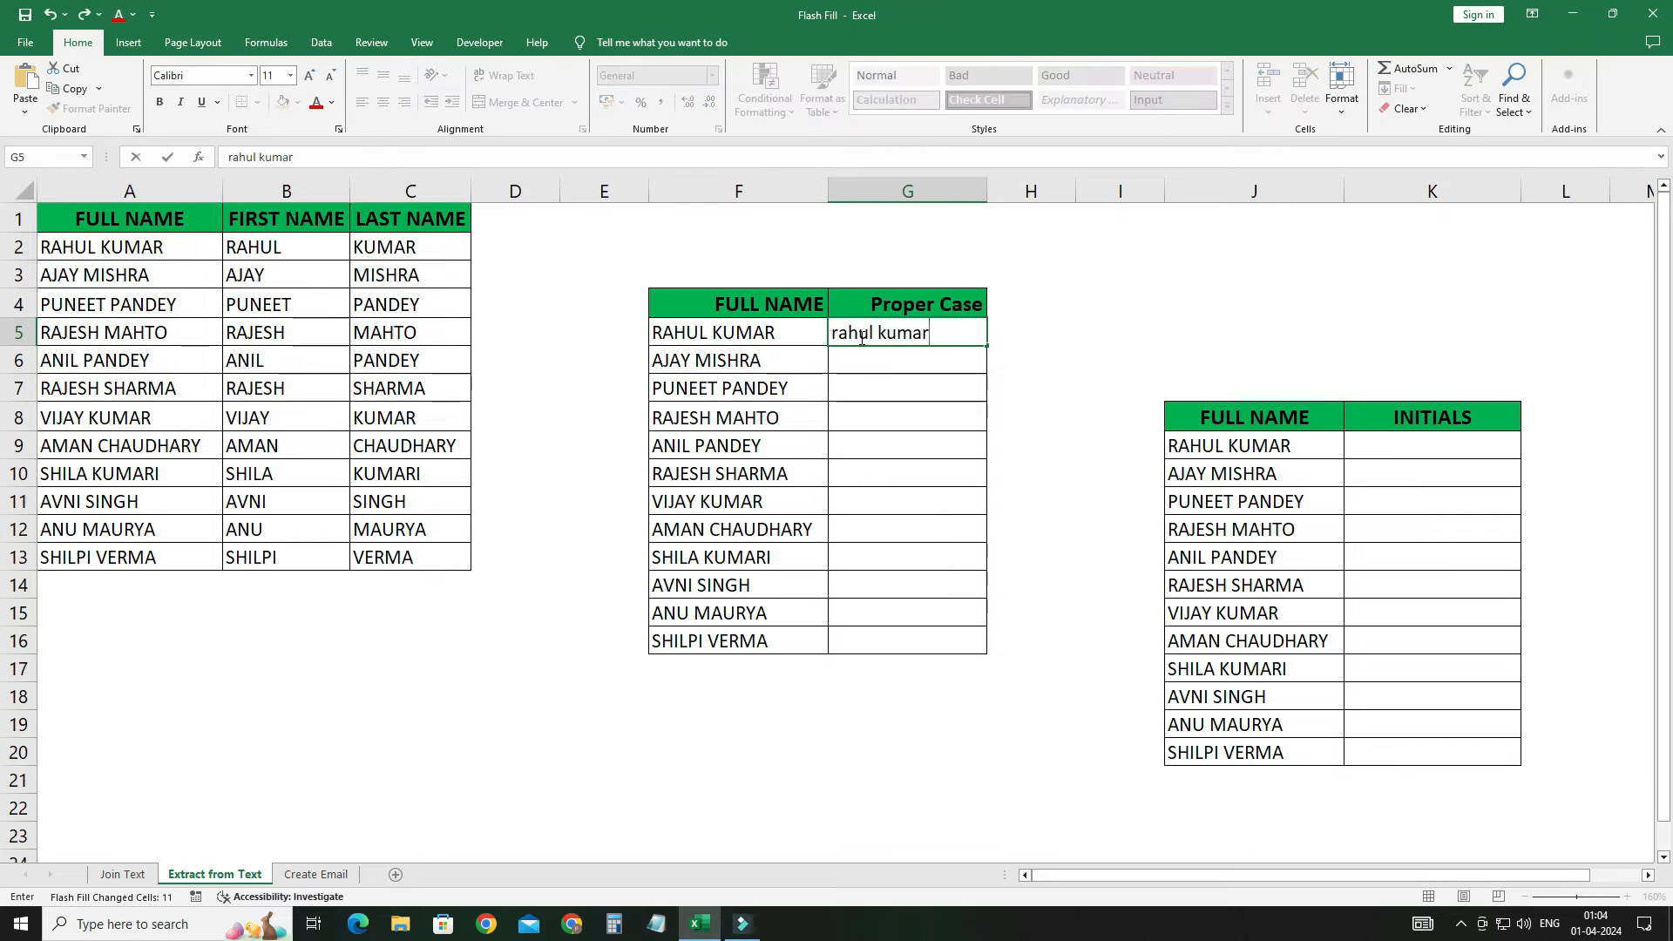
{"action": "key", "text": "Return"}
{"action": "key", "text": "ctrl+e"}
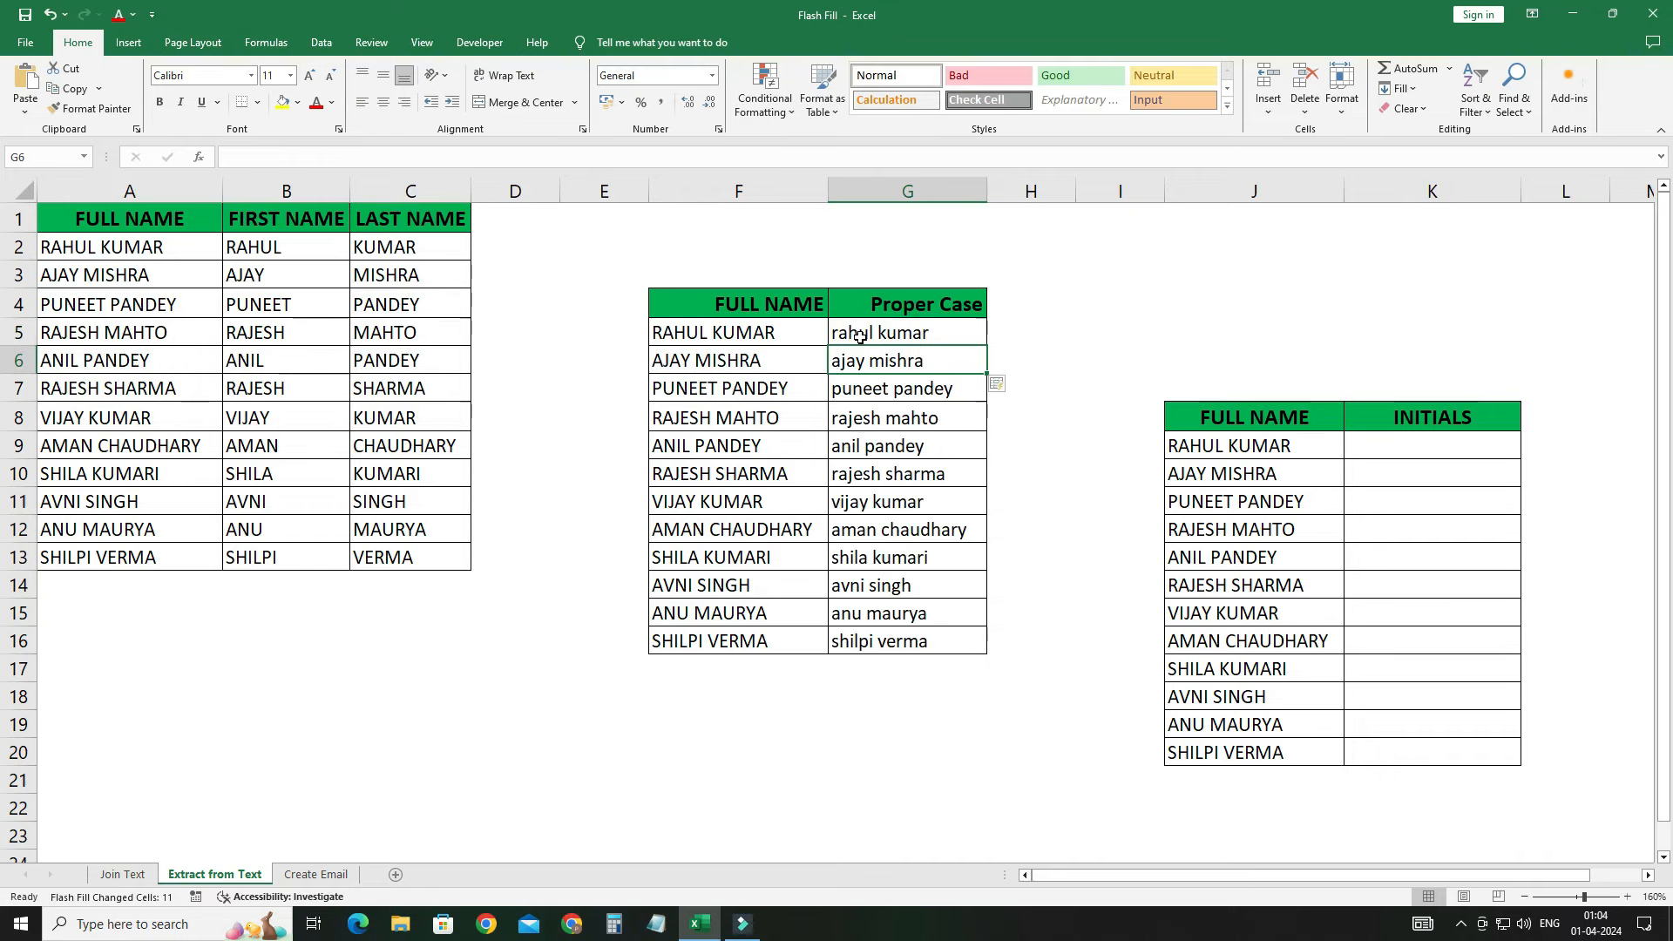
{"action": "key", "text": "ctrl+z"}
{"action": "key", "text": "ctrl+z"}
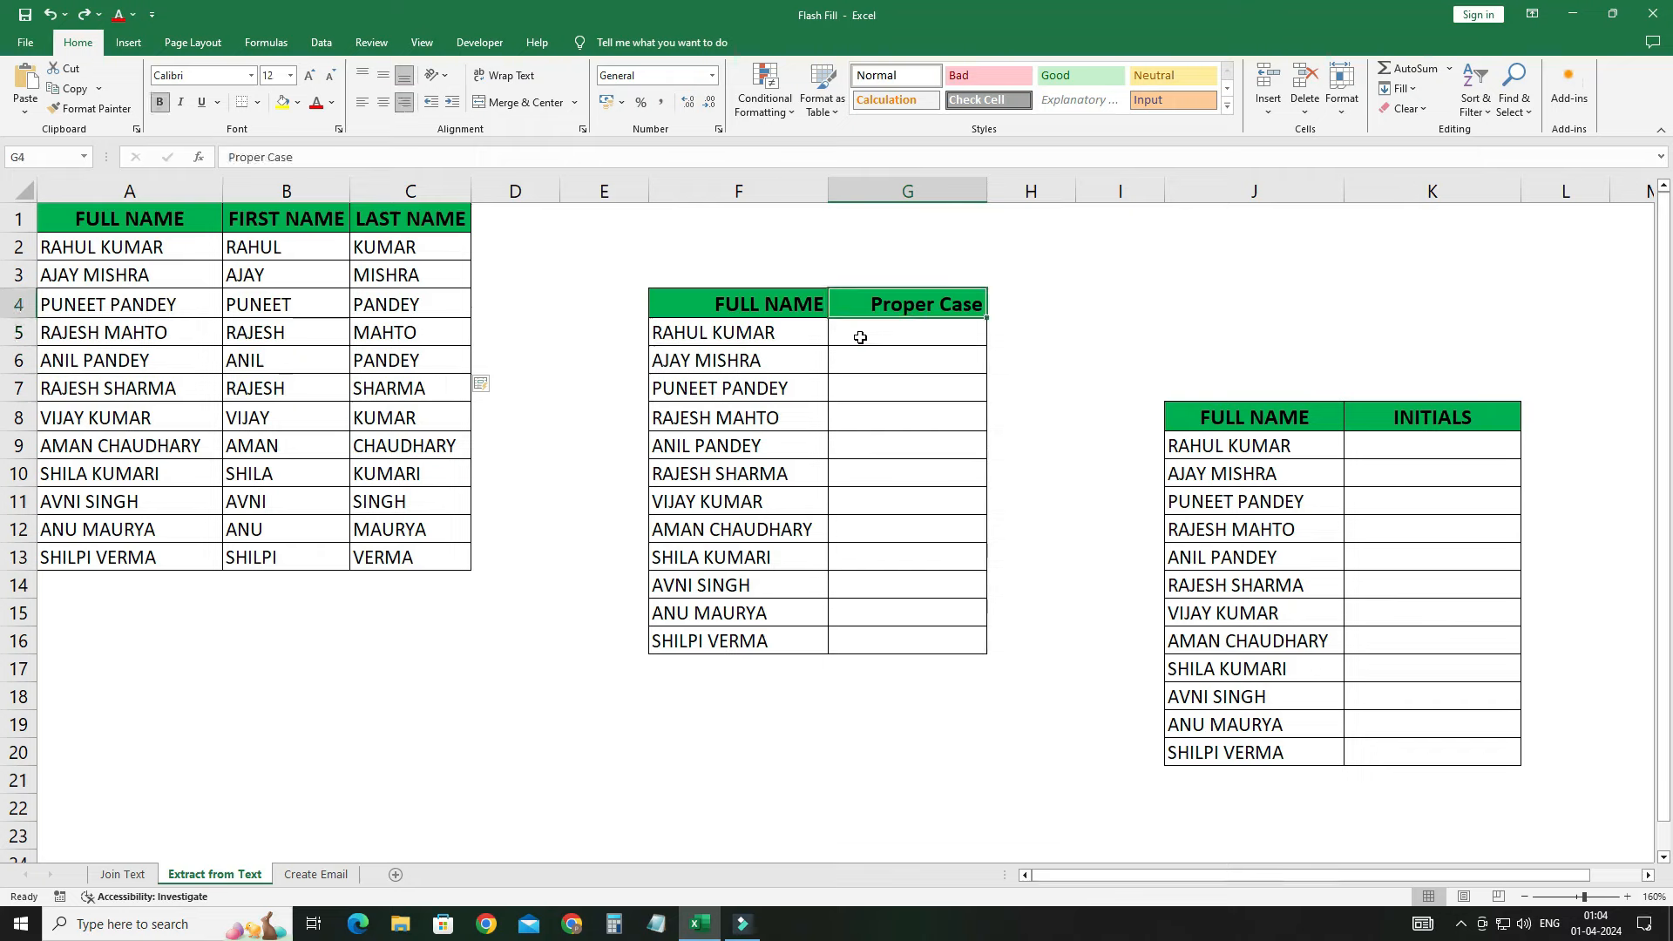
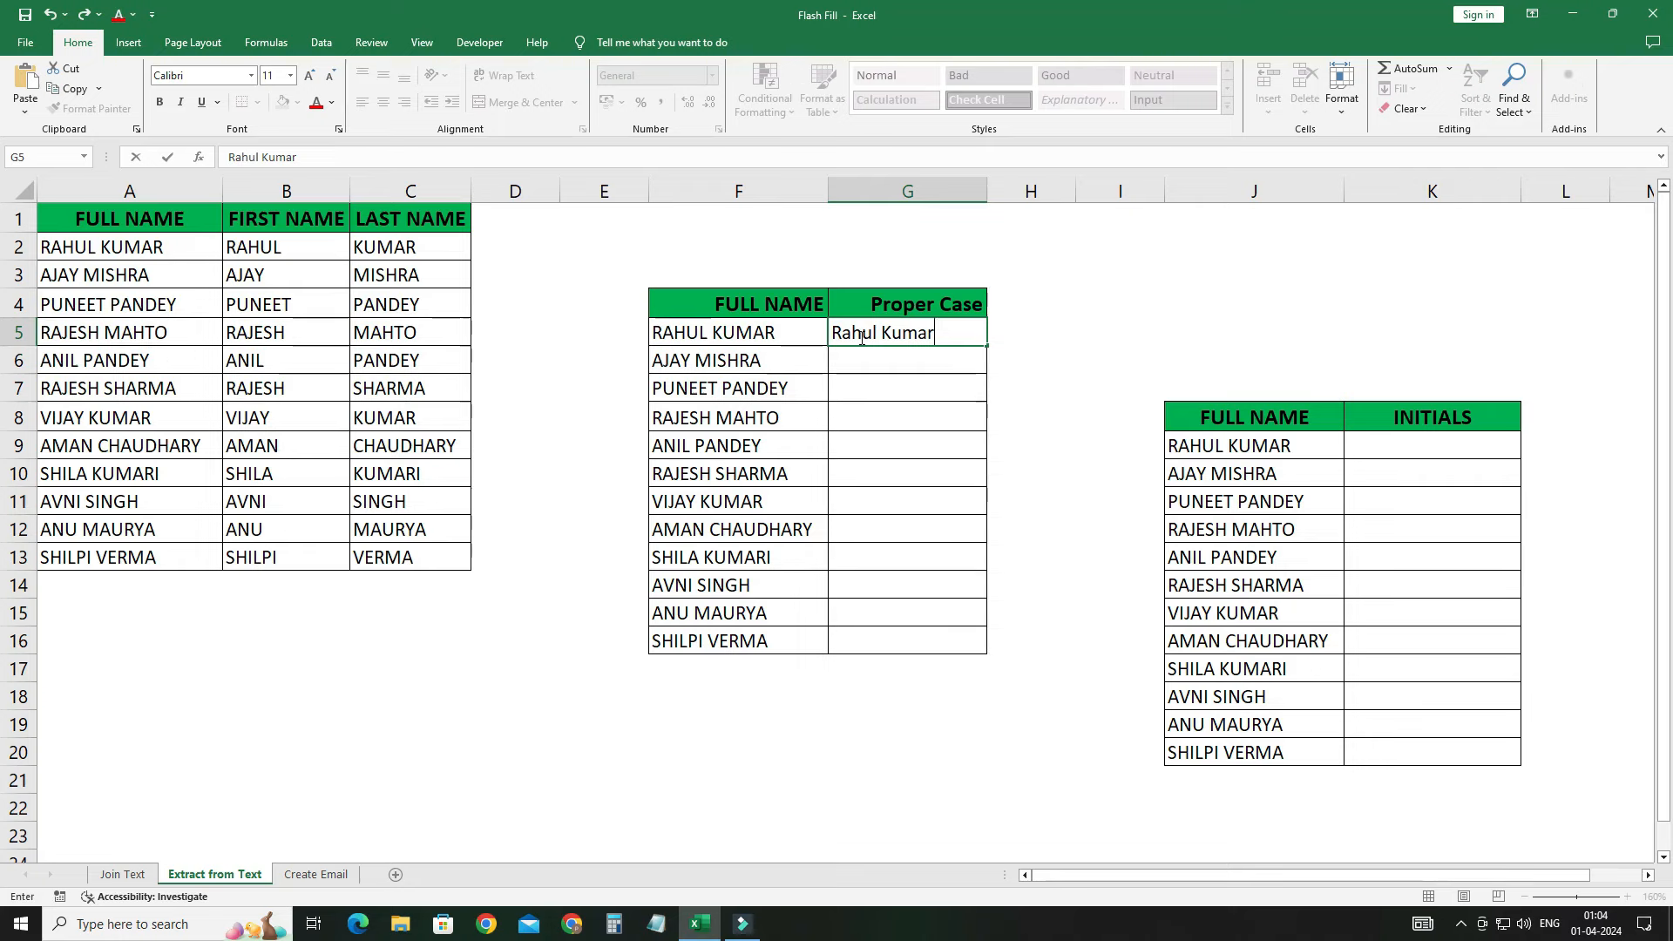
{"action": "key", "text": "Return"}
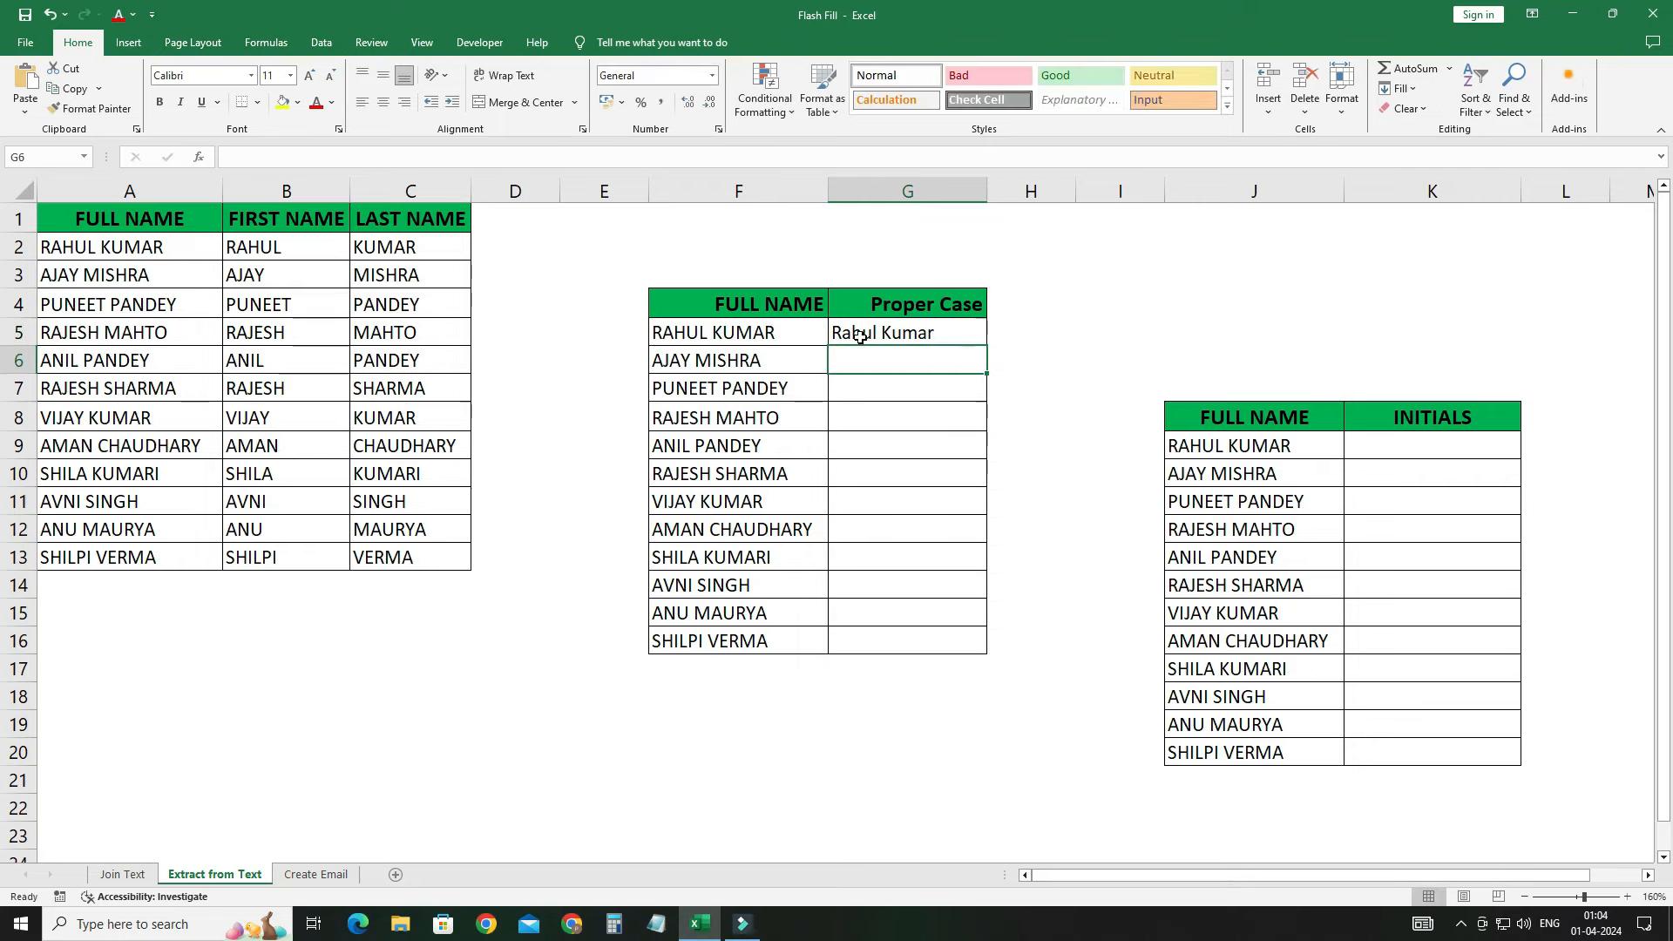
{"action": "key", "text": "ctrl+e"}
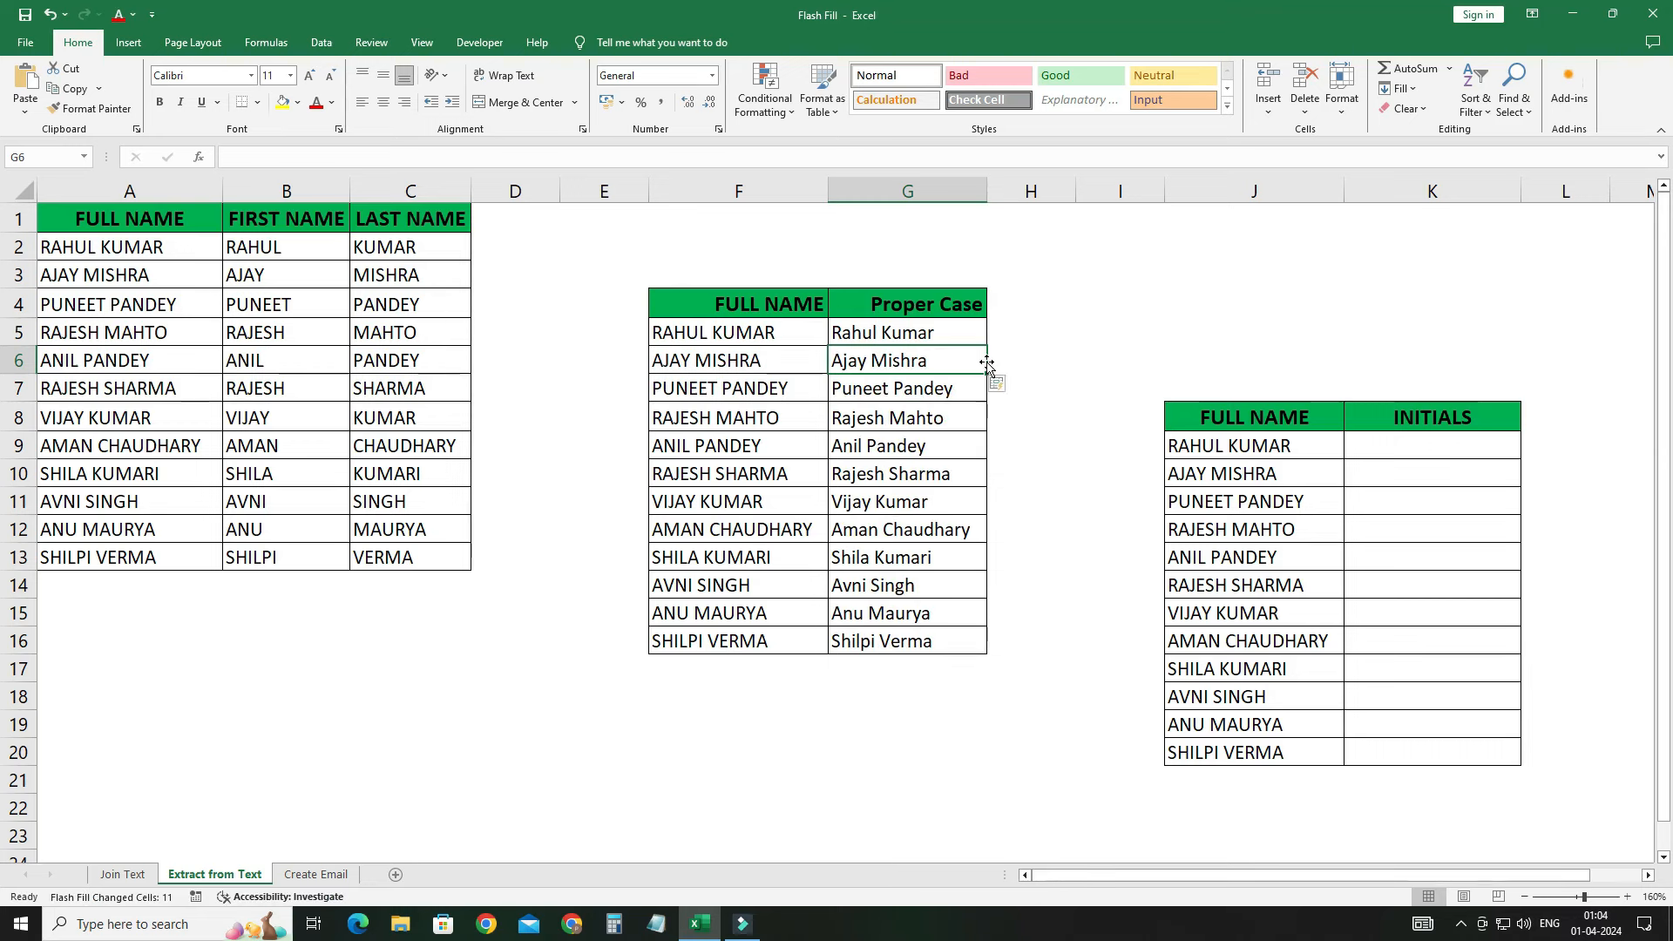
Step: Enter R.K in K9 and Flash Fill initials for all 12 names, ending with S.V
{"action": "left_click", "coordinate": [1367, 447]}
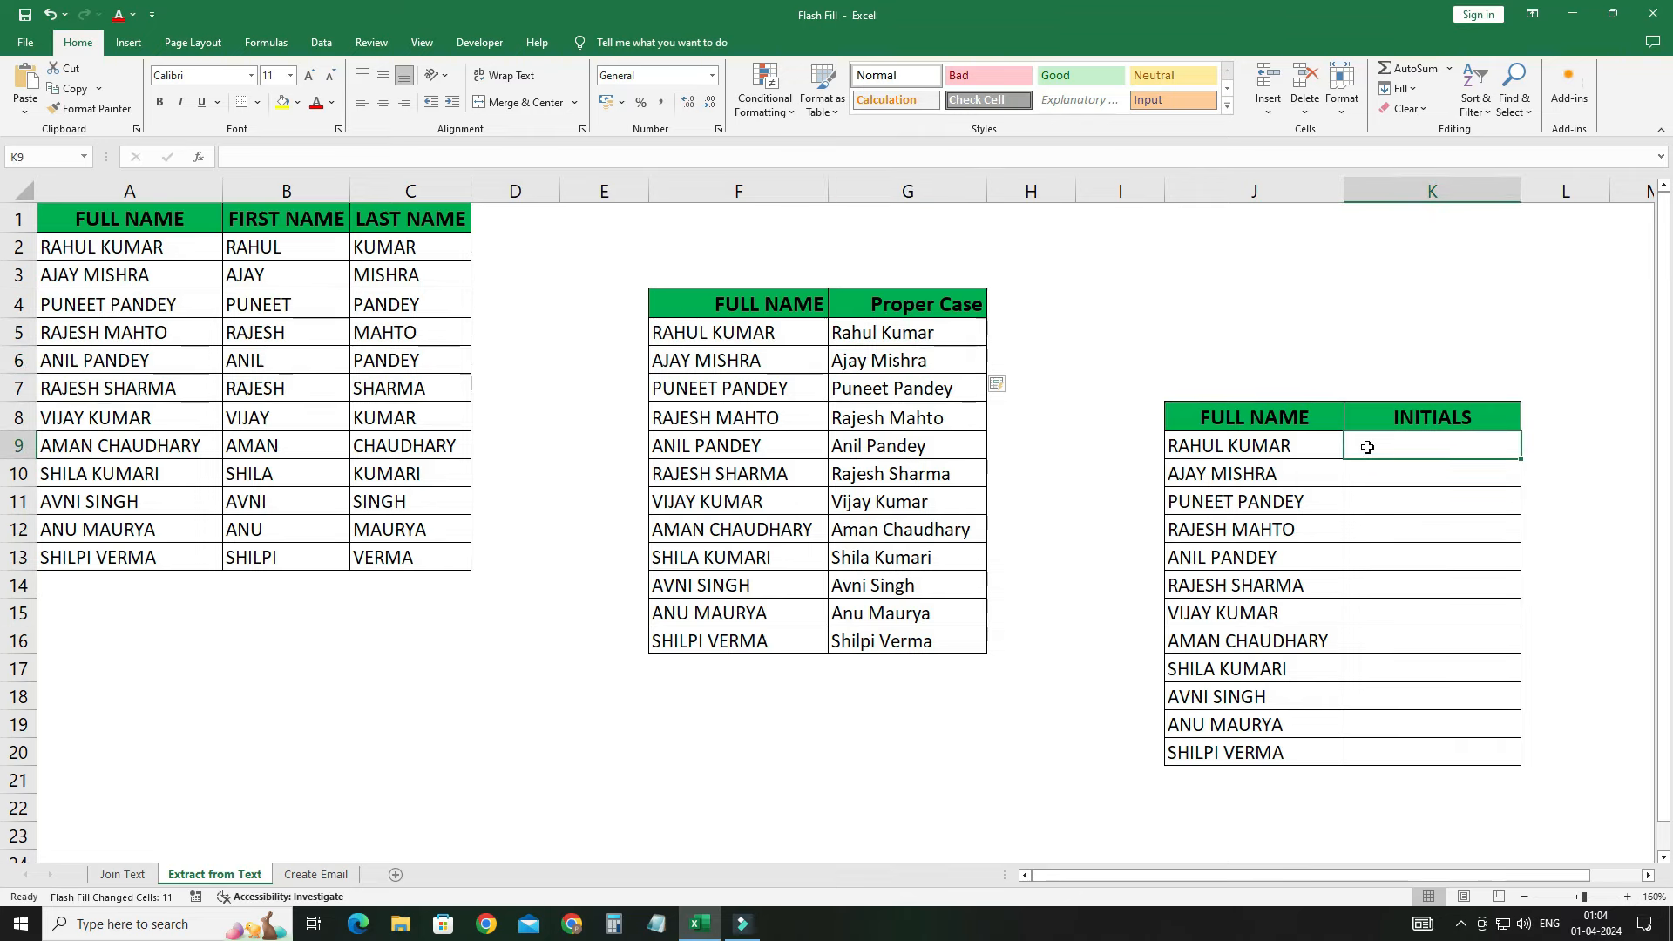
{"action": "type", "text": "r."}
{"action": "key", "text": "BackSpace"}
{"action": "key", "text": "BackSpace"}
{"action": "type", "text": "RK"}
{"action": "key", "text": "BackSpace"}
{"action": "type", "text": ".K"}
{"action": "key", "text": "ctrl+Return"}
{"action": "key", "text": "Return"}
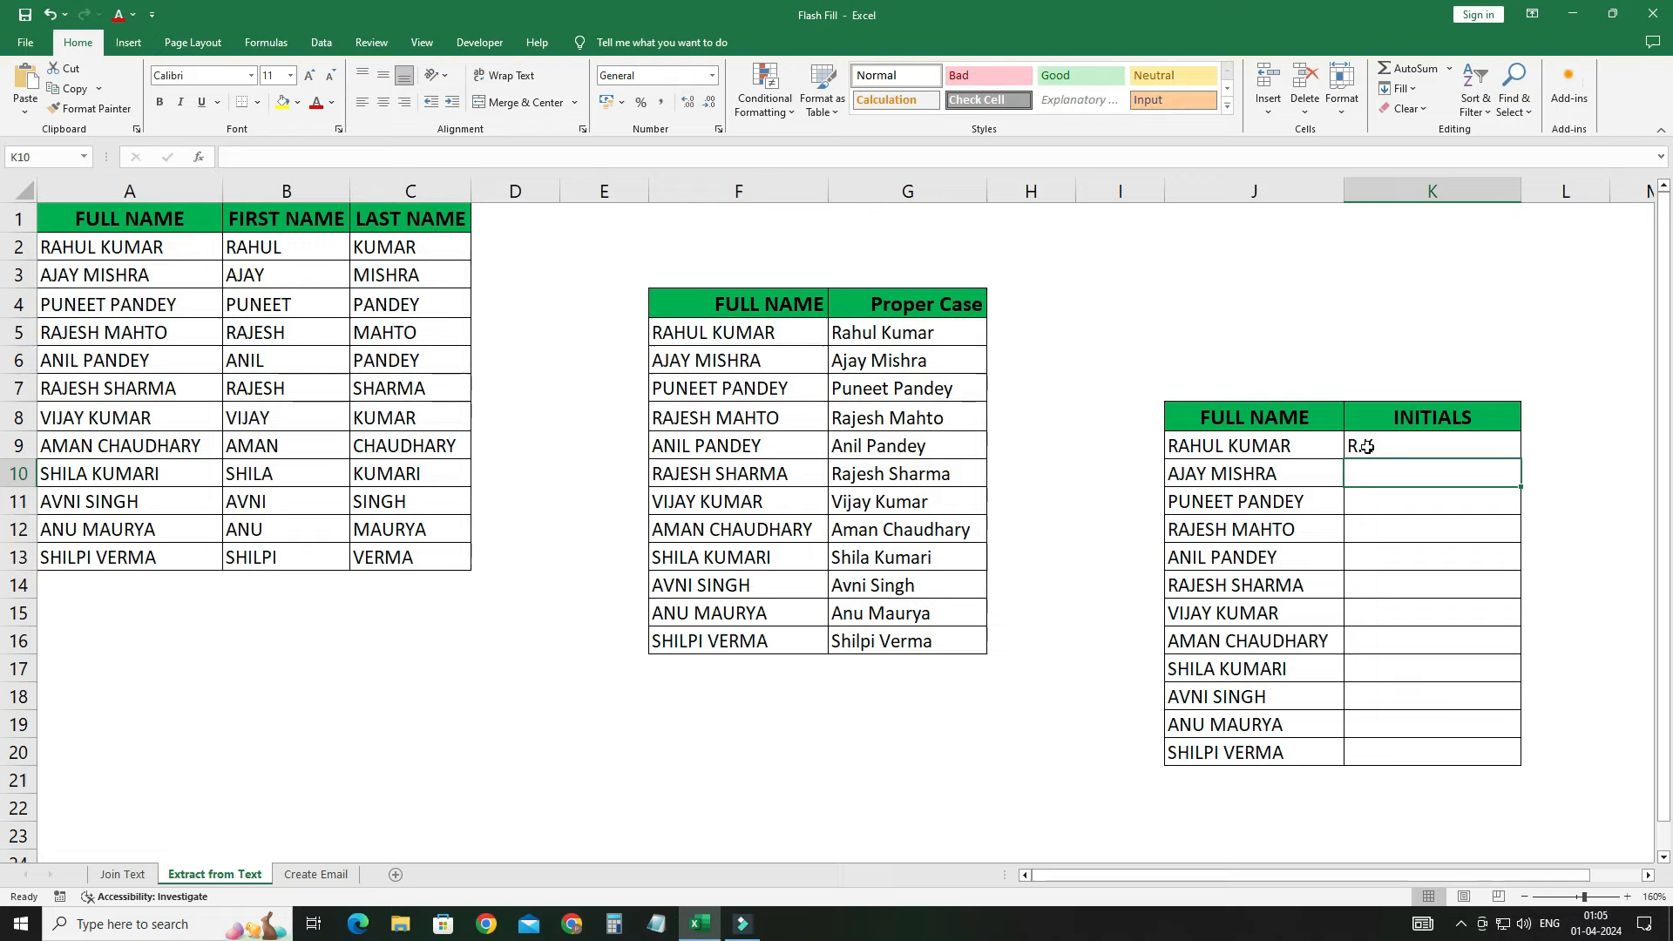
{"action": "key", "text": "ctrl+e"}
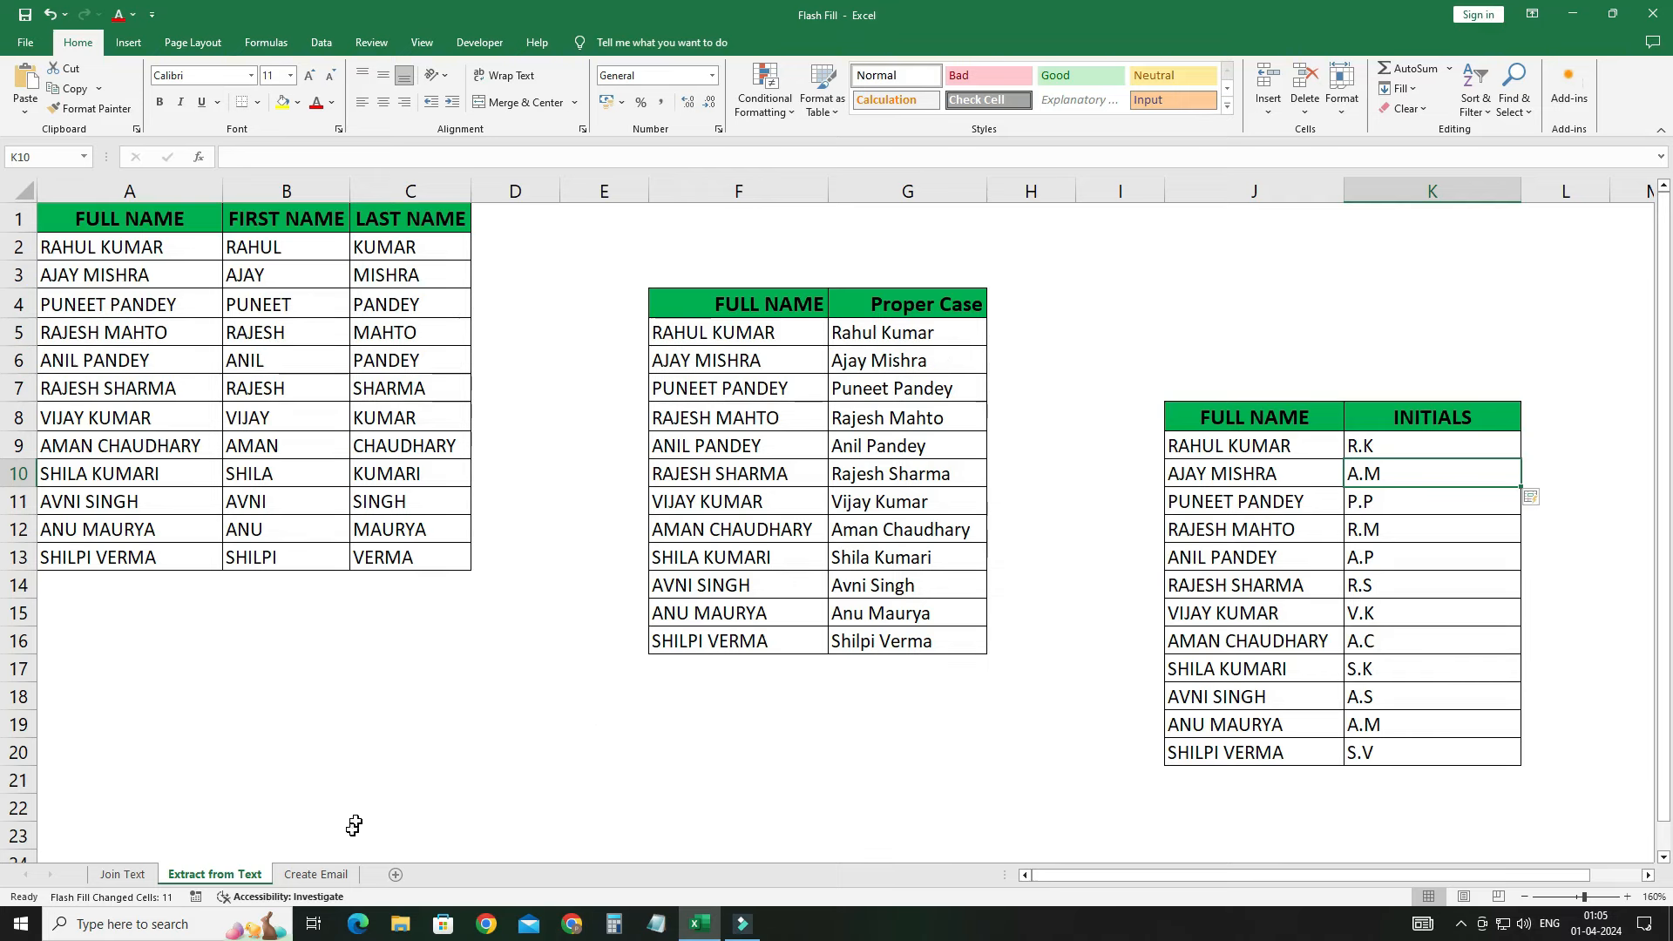
Step: On the Create Email sheet, enter the first person's firstname.lastname address in B2 and Flash Fill the rest
{"action": "left_click", "coordinate": [323, 876]}
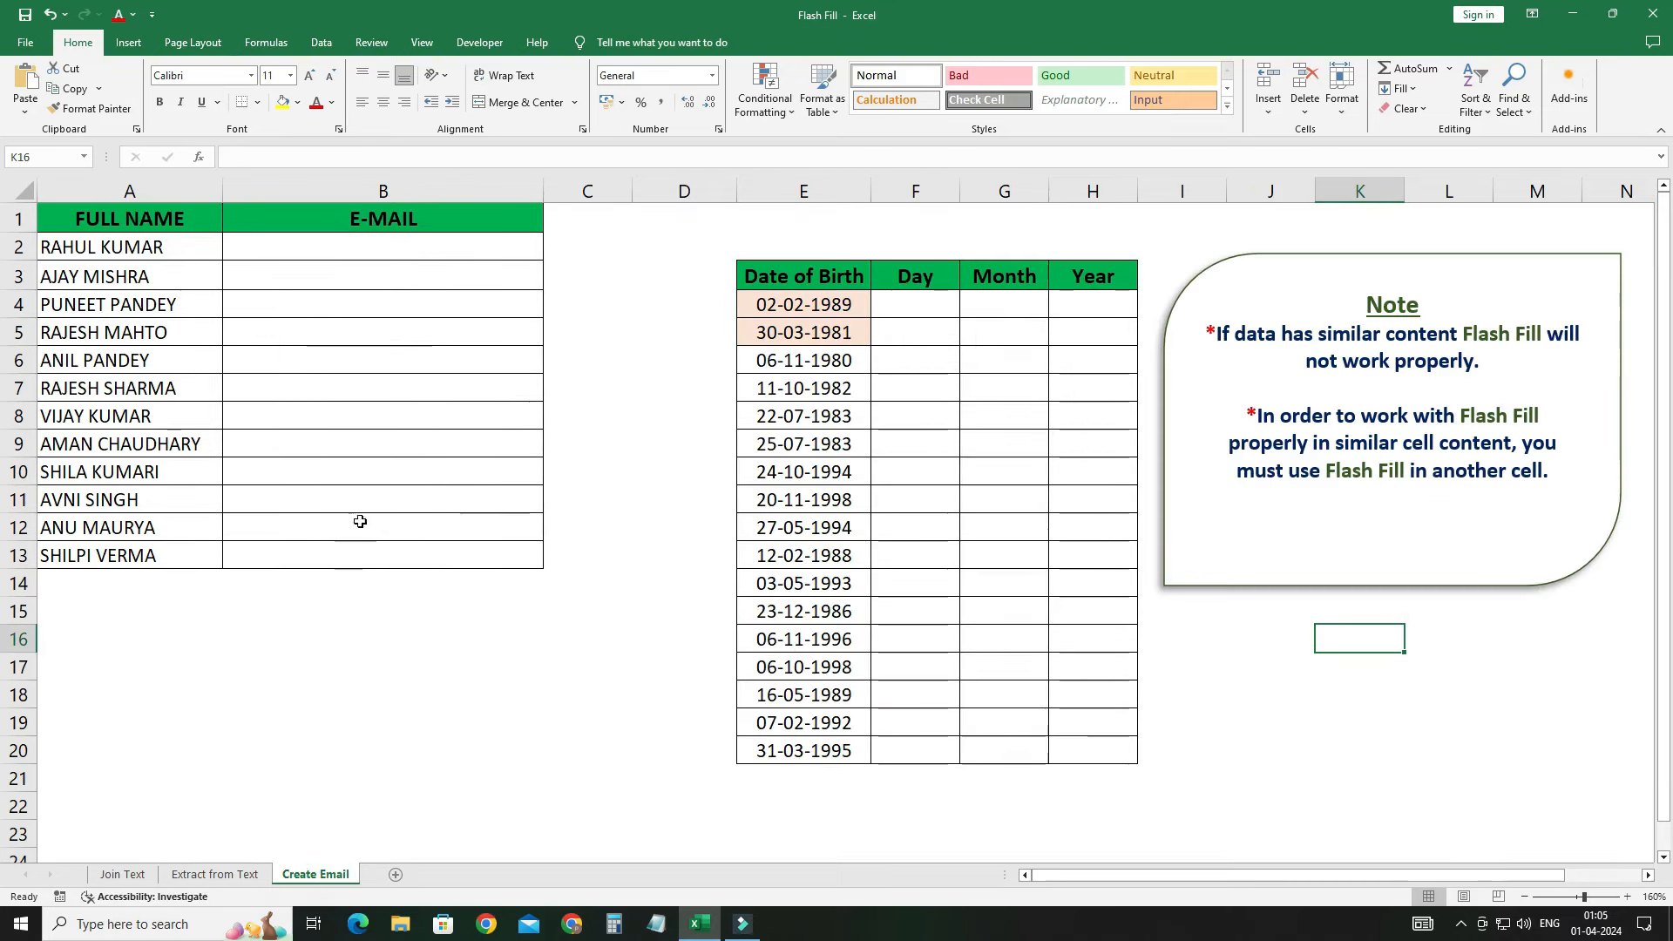
{"action": "left_click", "coordinate": [316, 249]}
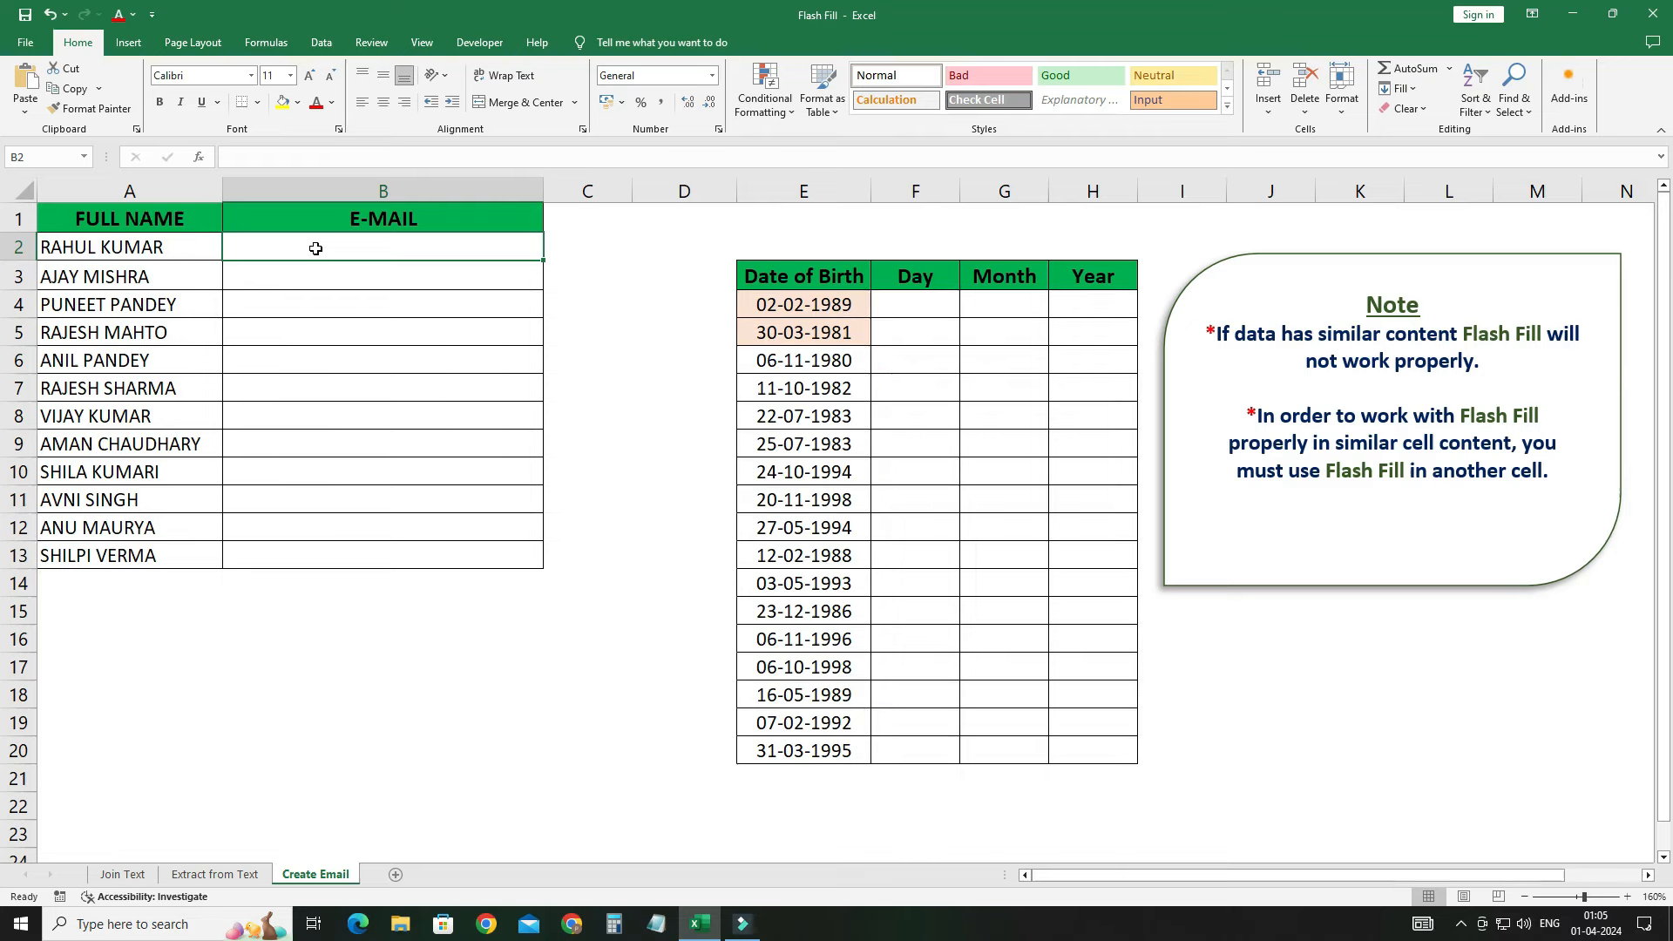
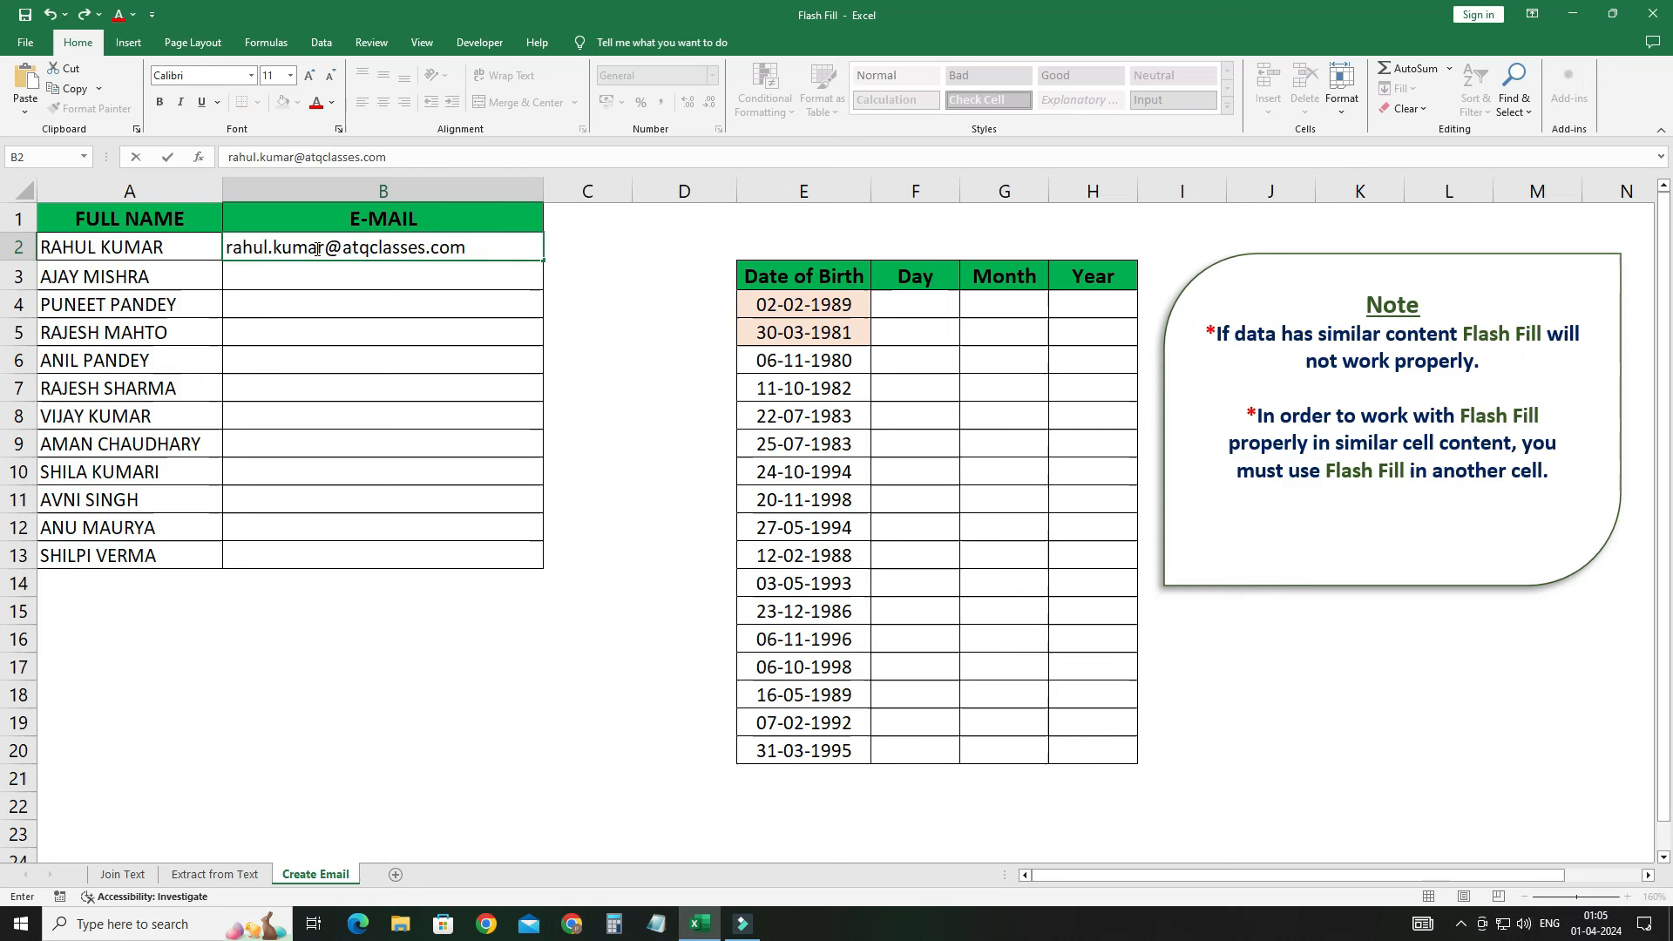
{"action": "key", "text": "Return"}
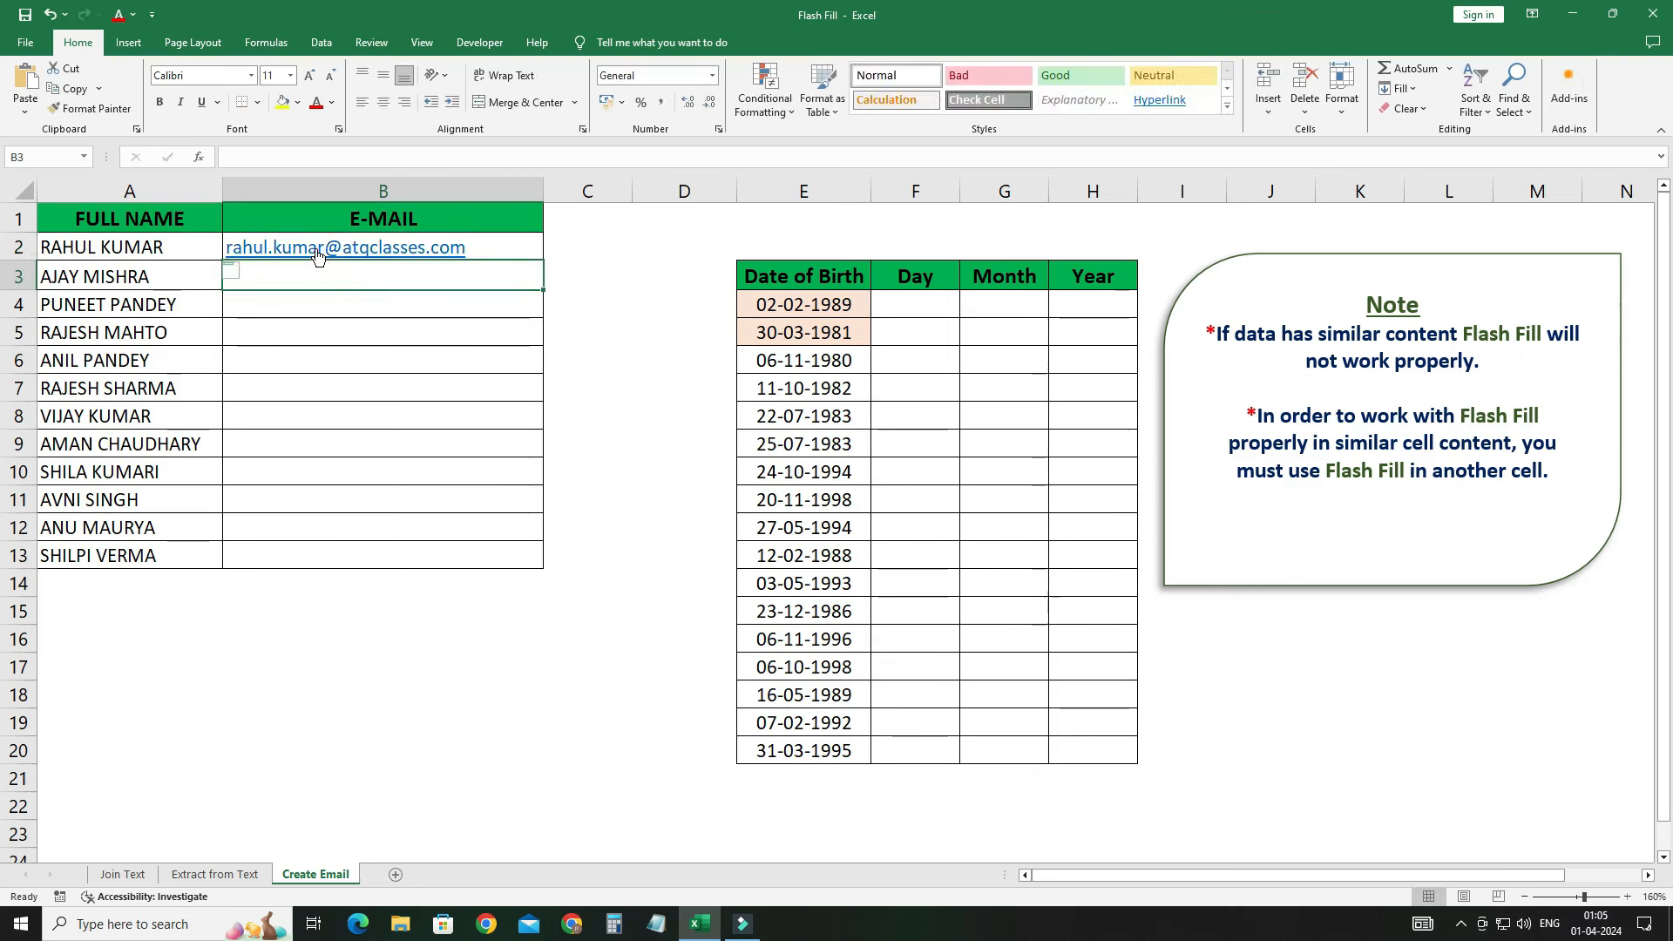
{"action": "key", "text": "ctrl+e"}
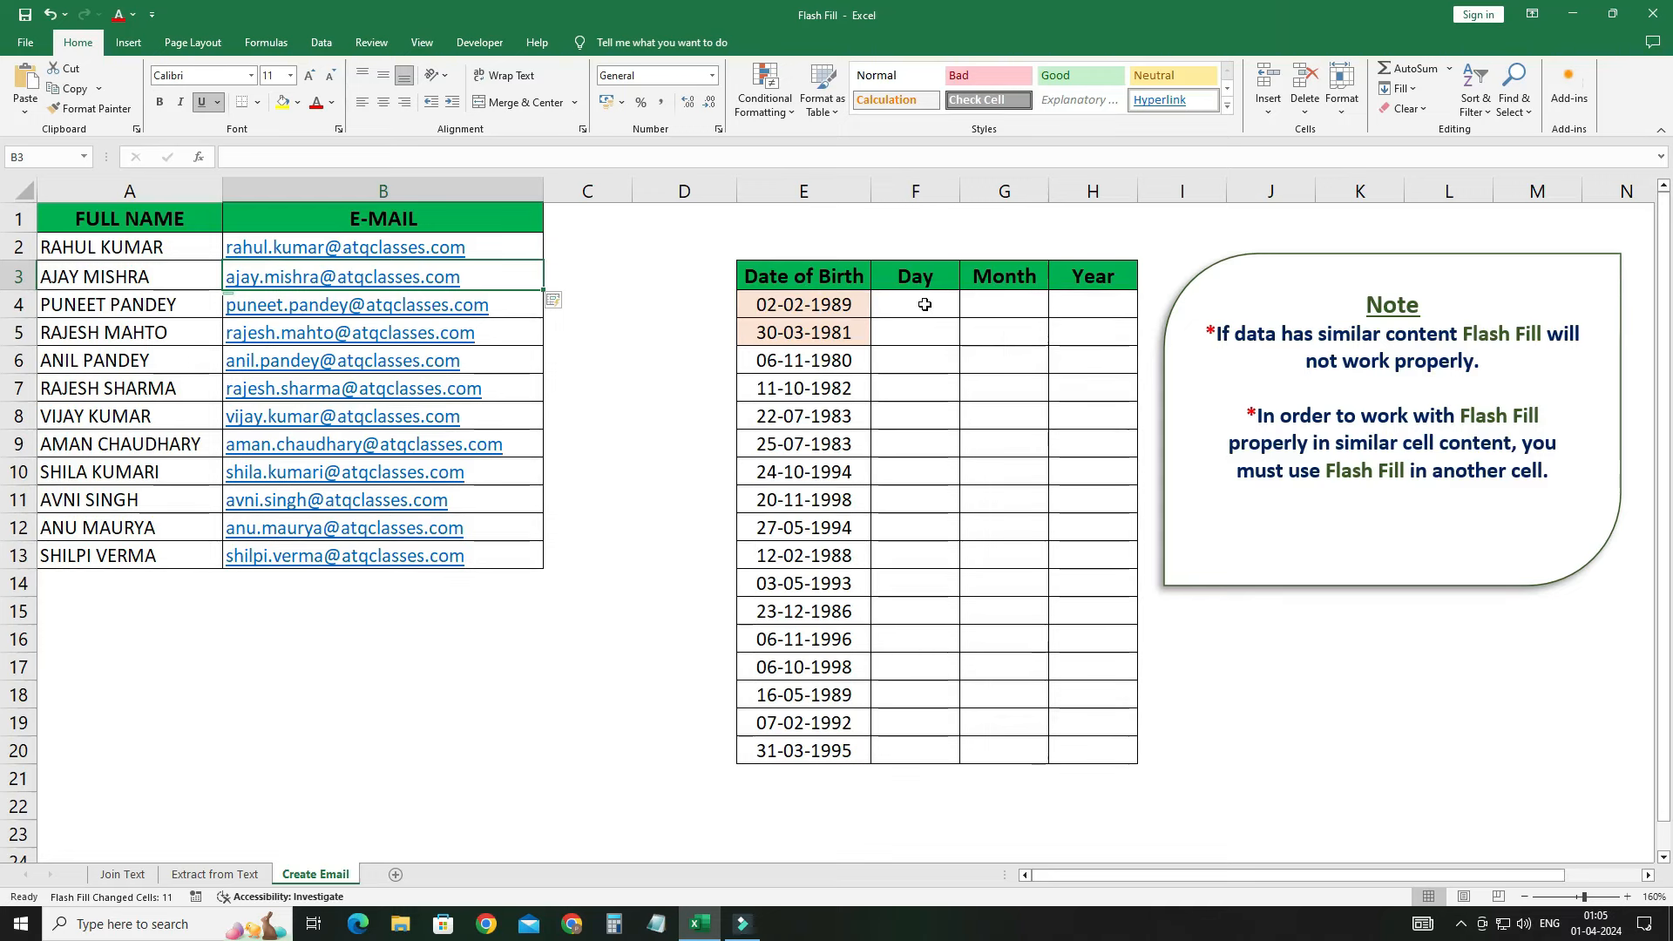
{"action": "left_click_drag", "start_coordinate": [922, 303], "coordinate": [928, 421]}
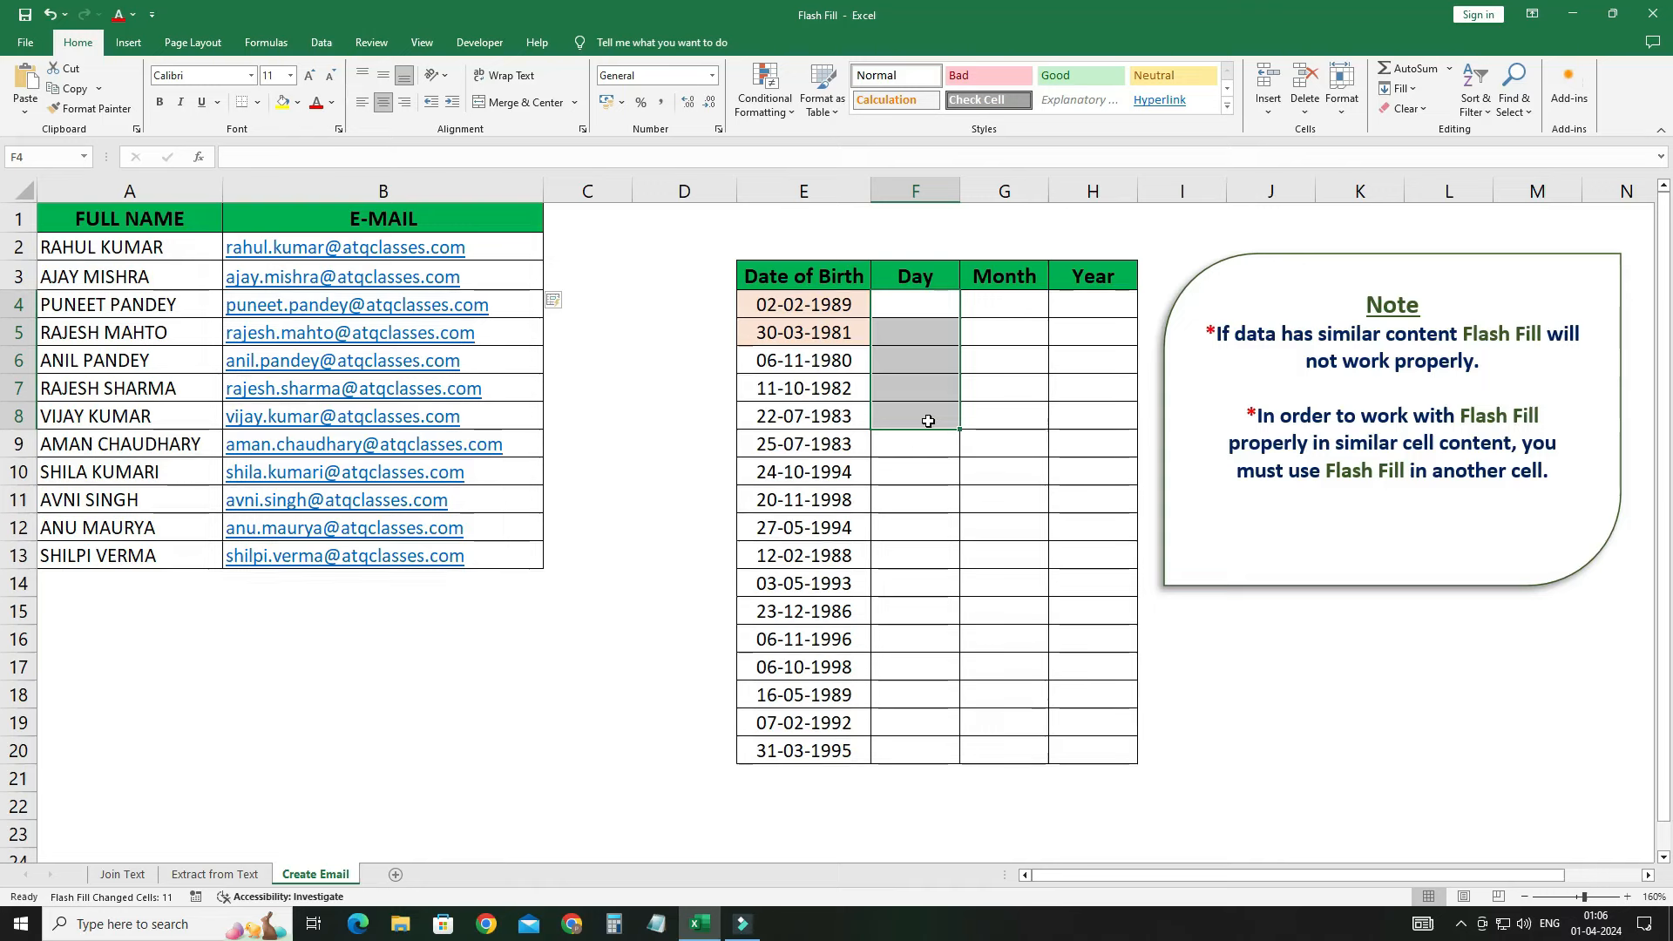
{"action": "left_click", "coordinate": [1000, 306]}
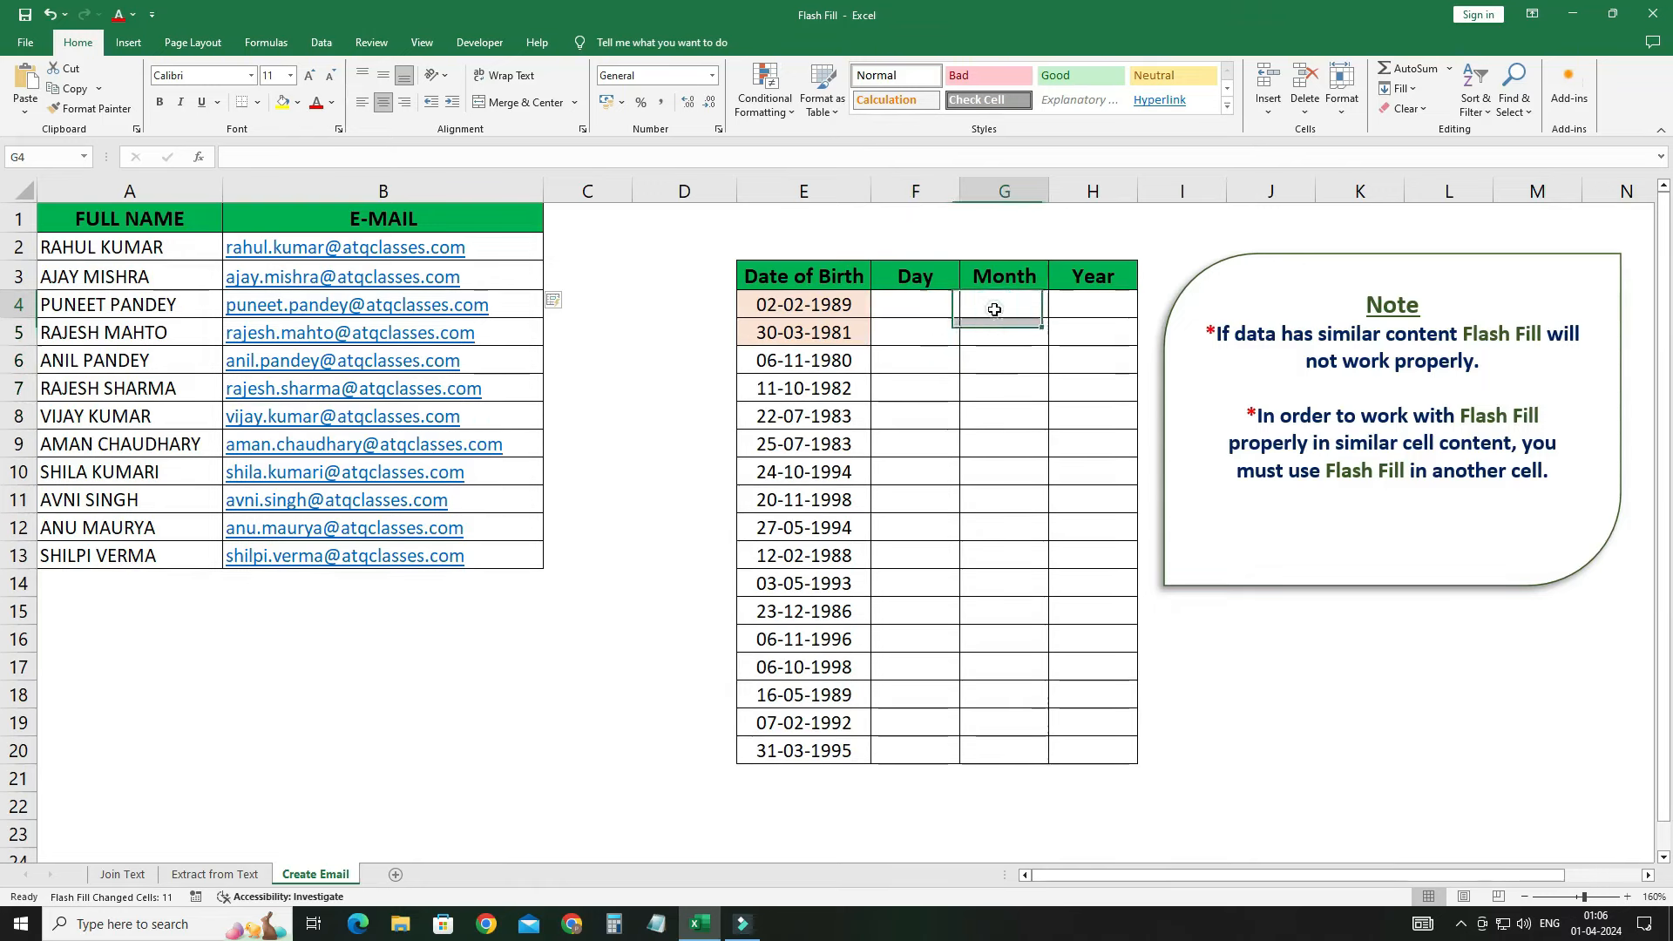
{"action": "left_click", "coordinate": [1084, 307]}
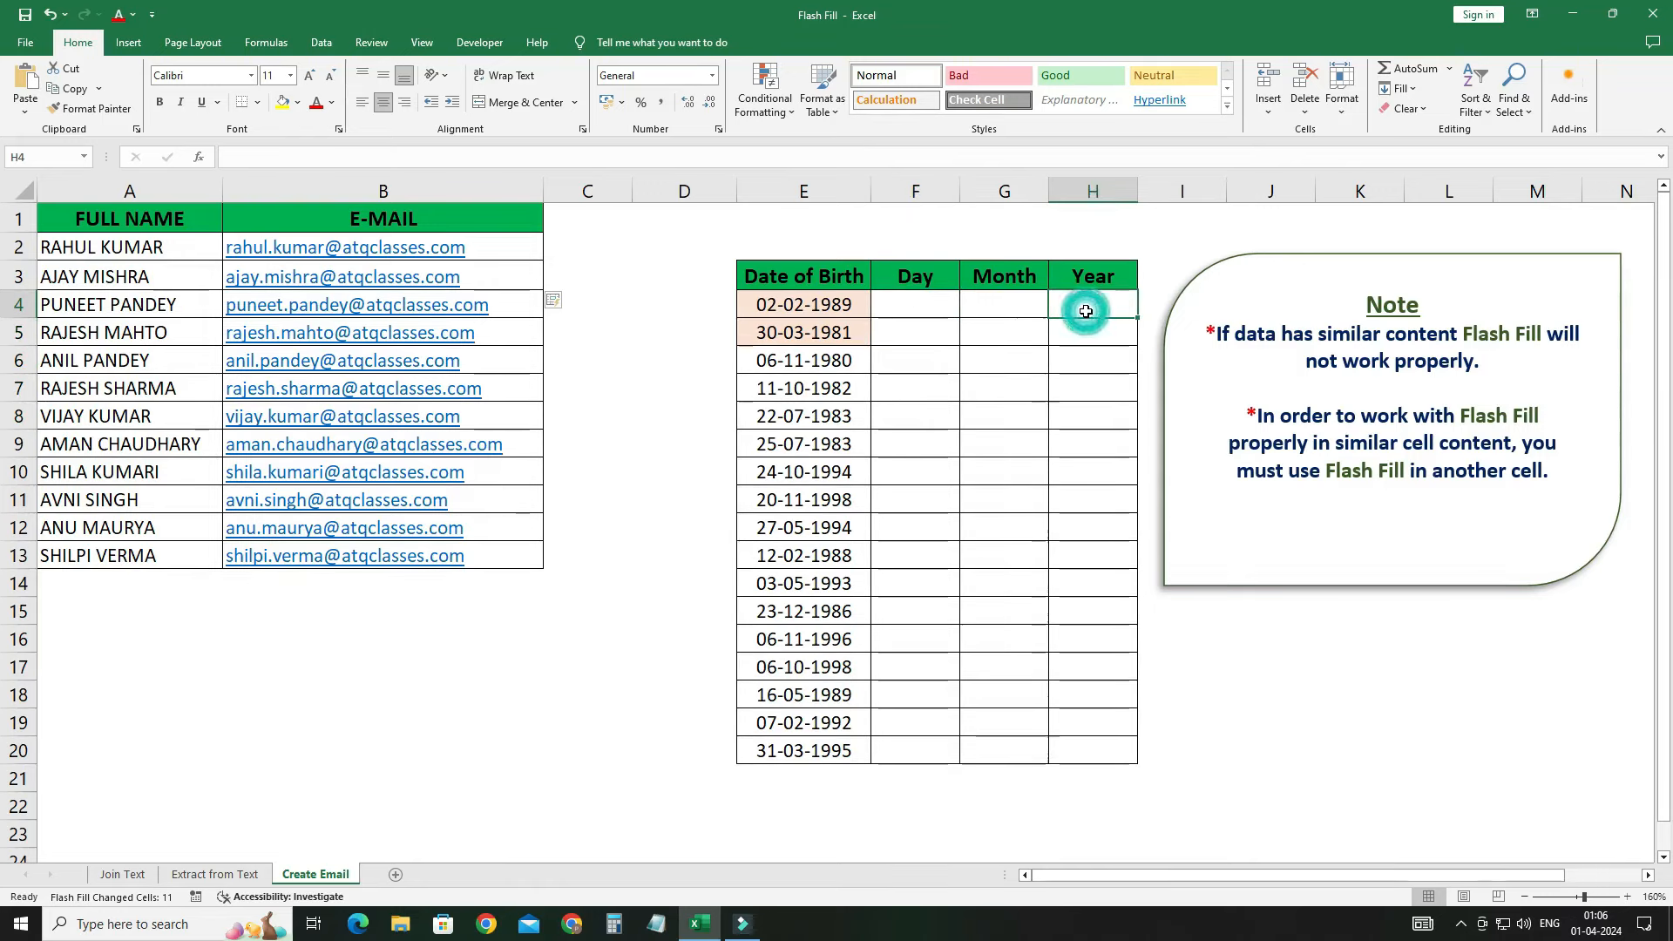
{"action": "left_click", "coordinate": [919, 303]}
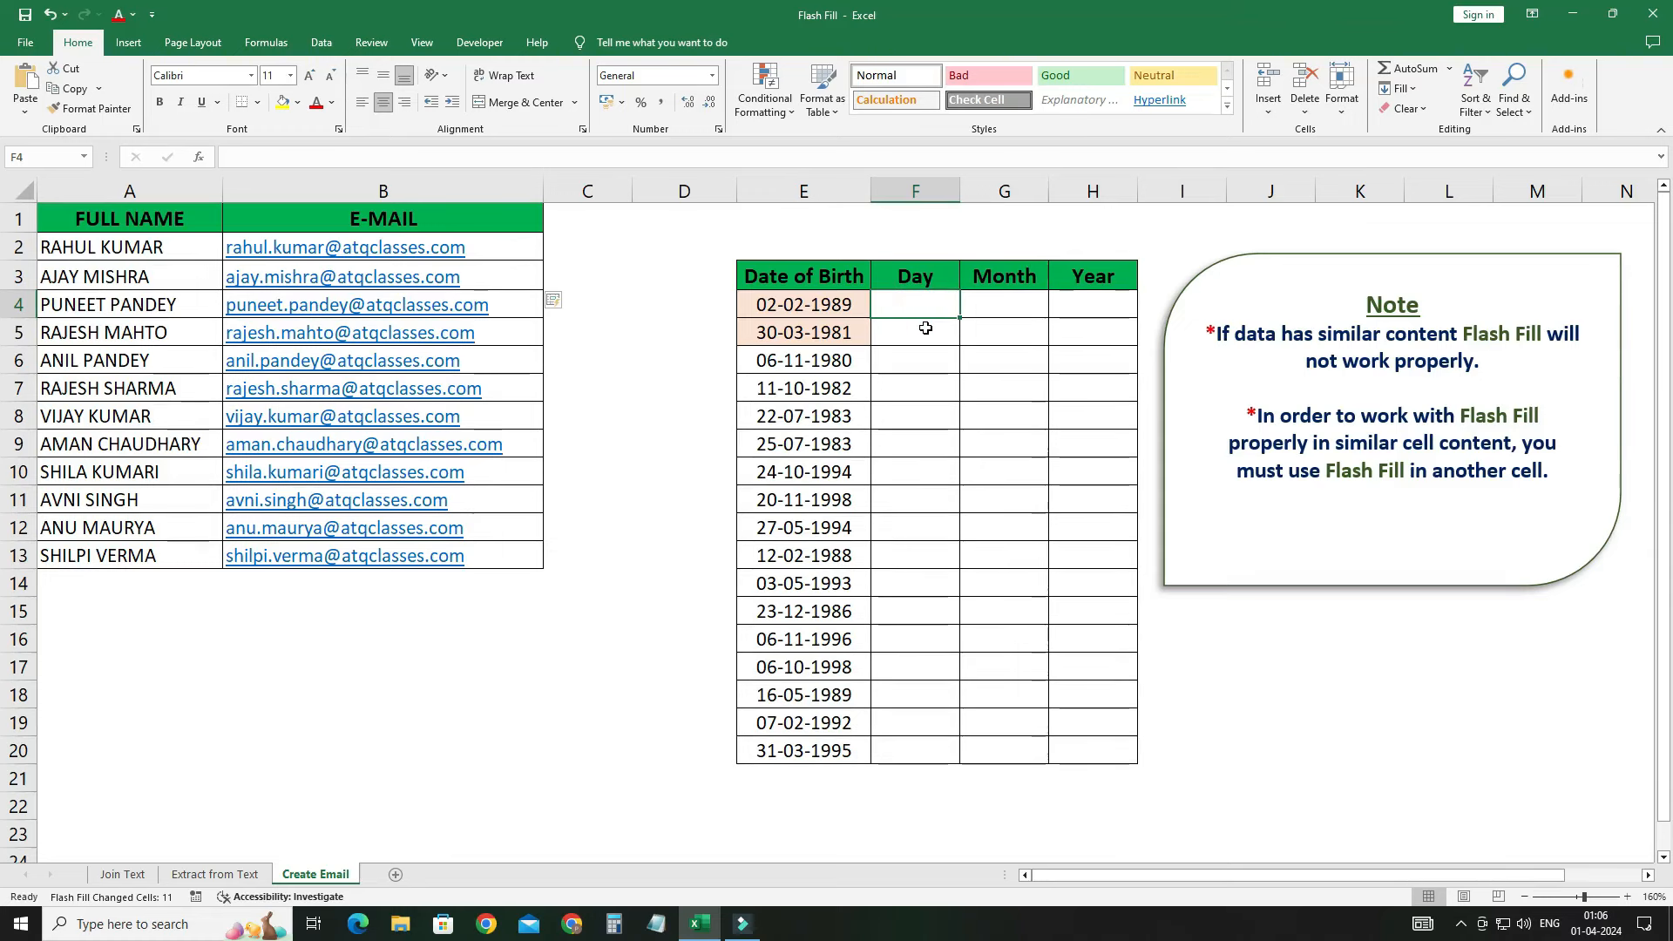
{"action": "type", "text": "02"}
{"action": "key", "text": "Return"}
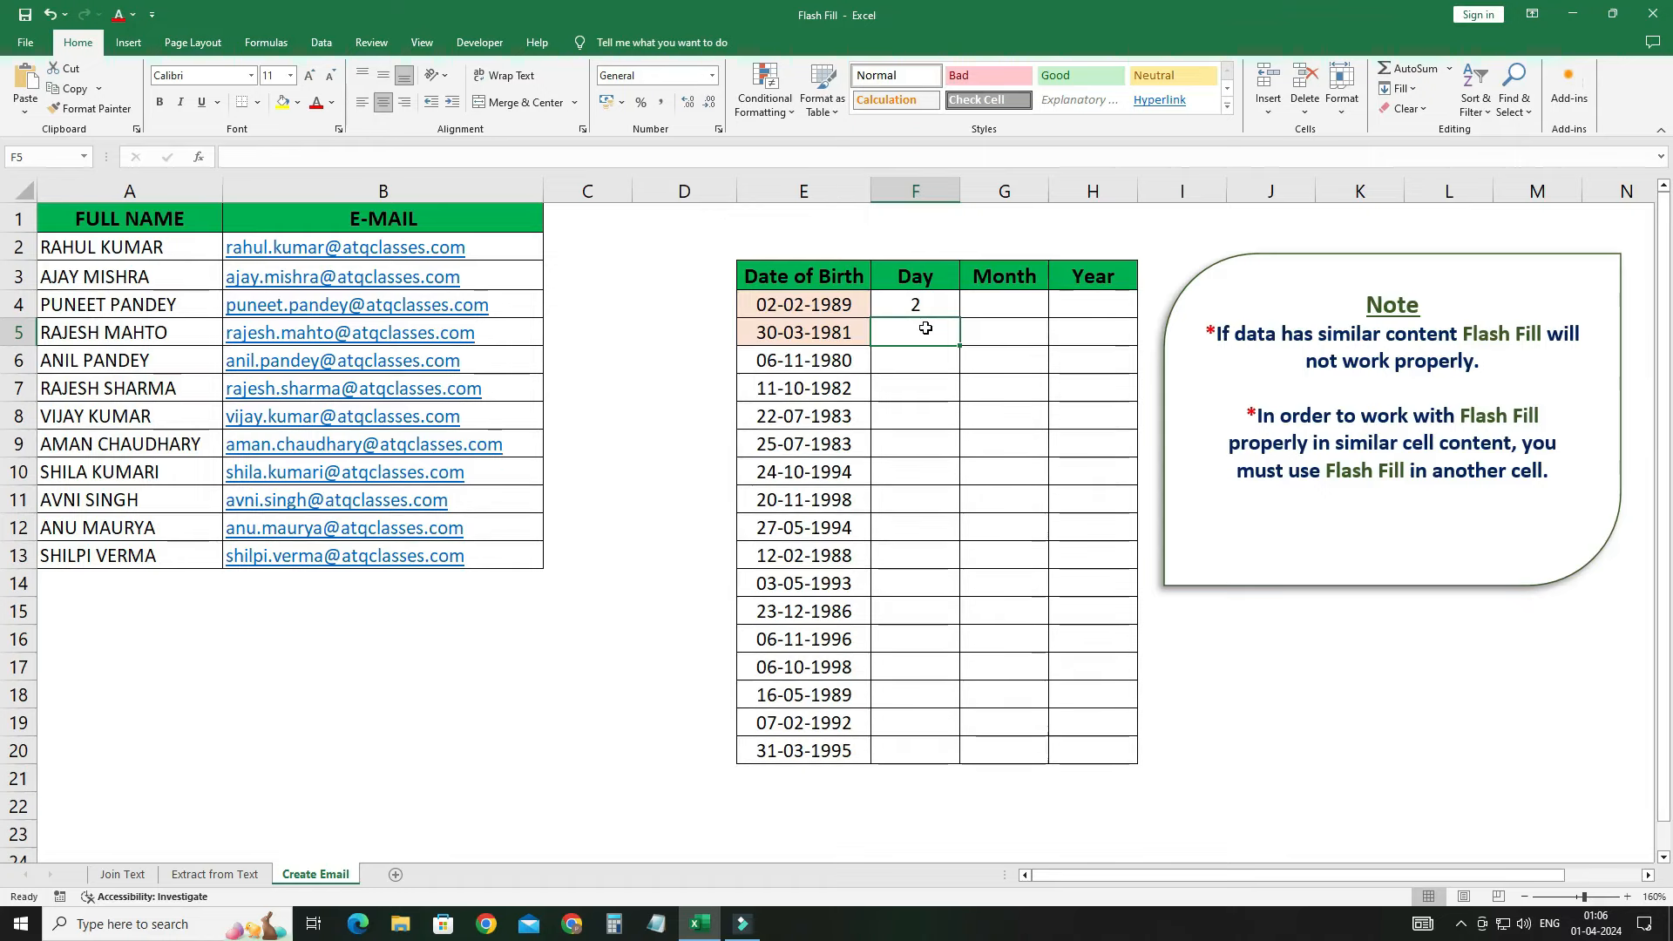
{"action": "key", "text": "ctrl+e"}
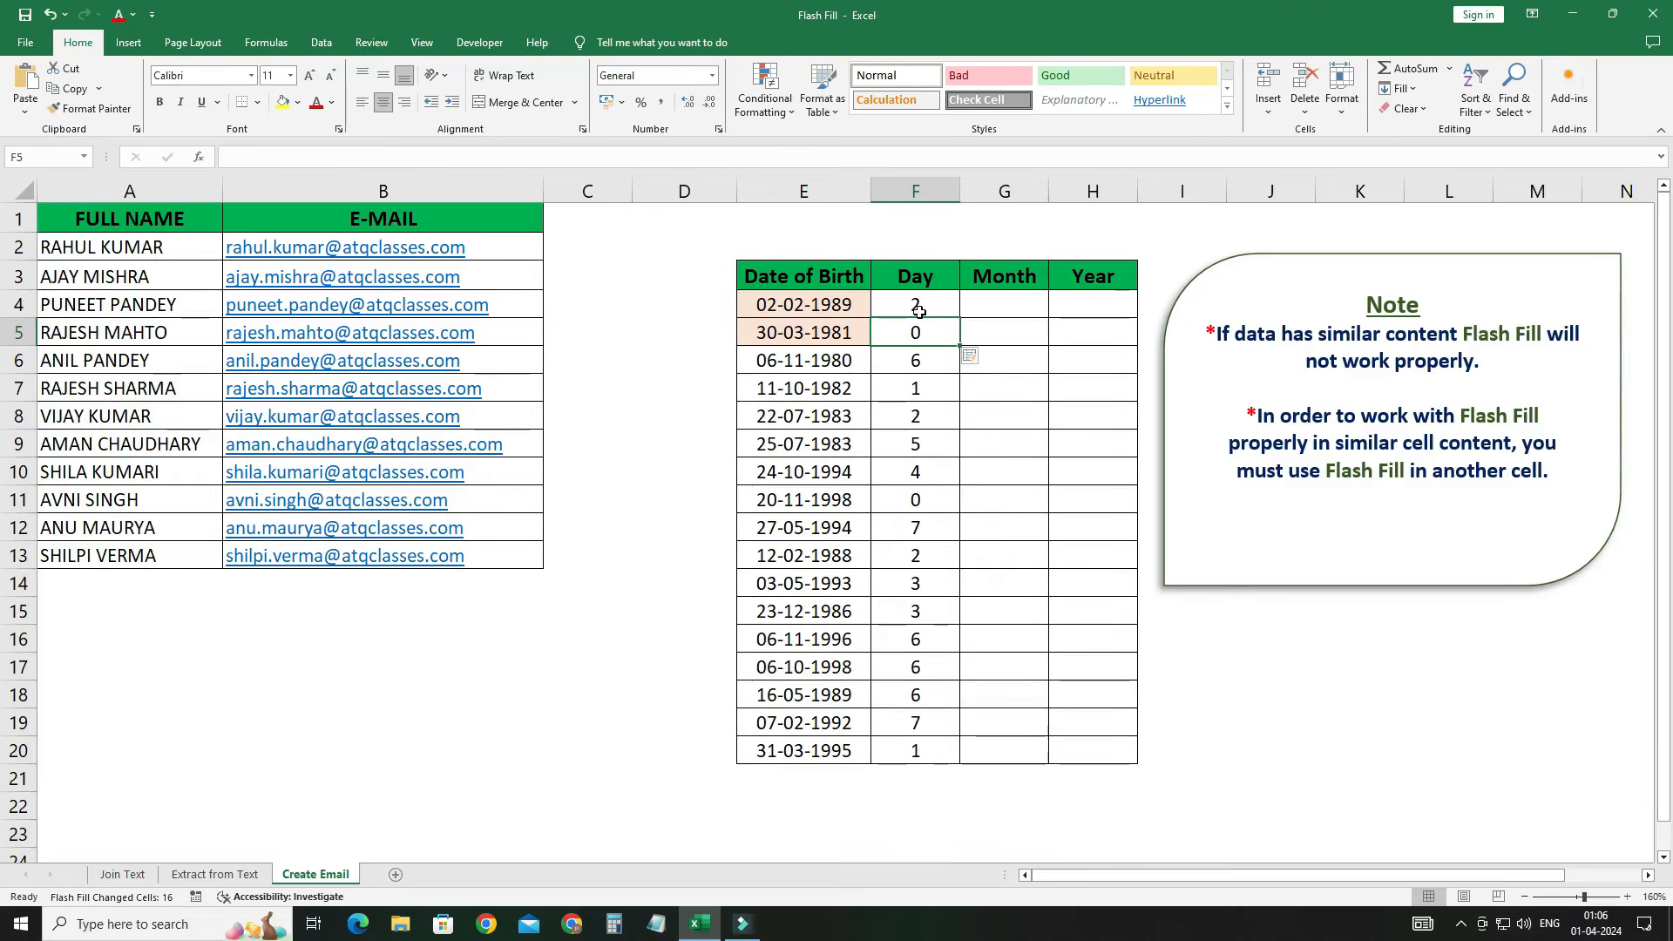
{"action": "key", "text": "ctrl+z"}
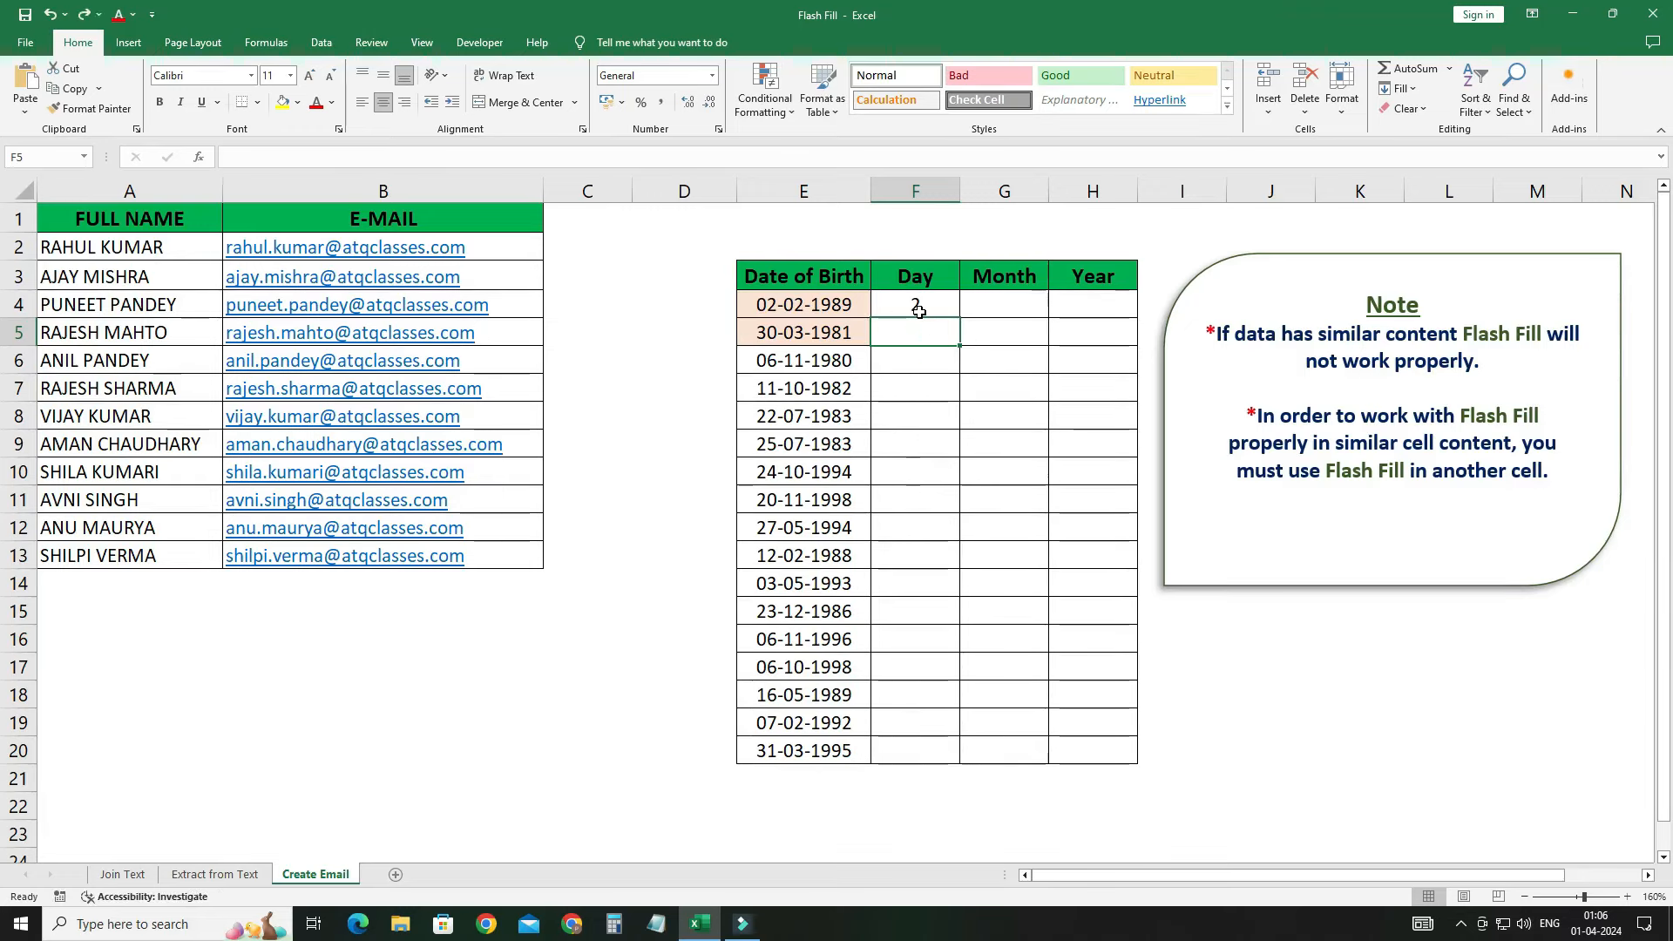
Step: Undo the F4 day entry, enter 30 in F5, and Flash Fill all 17 days
{"action": "key", "text": "ctrl+z"}
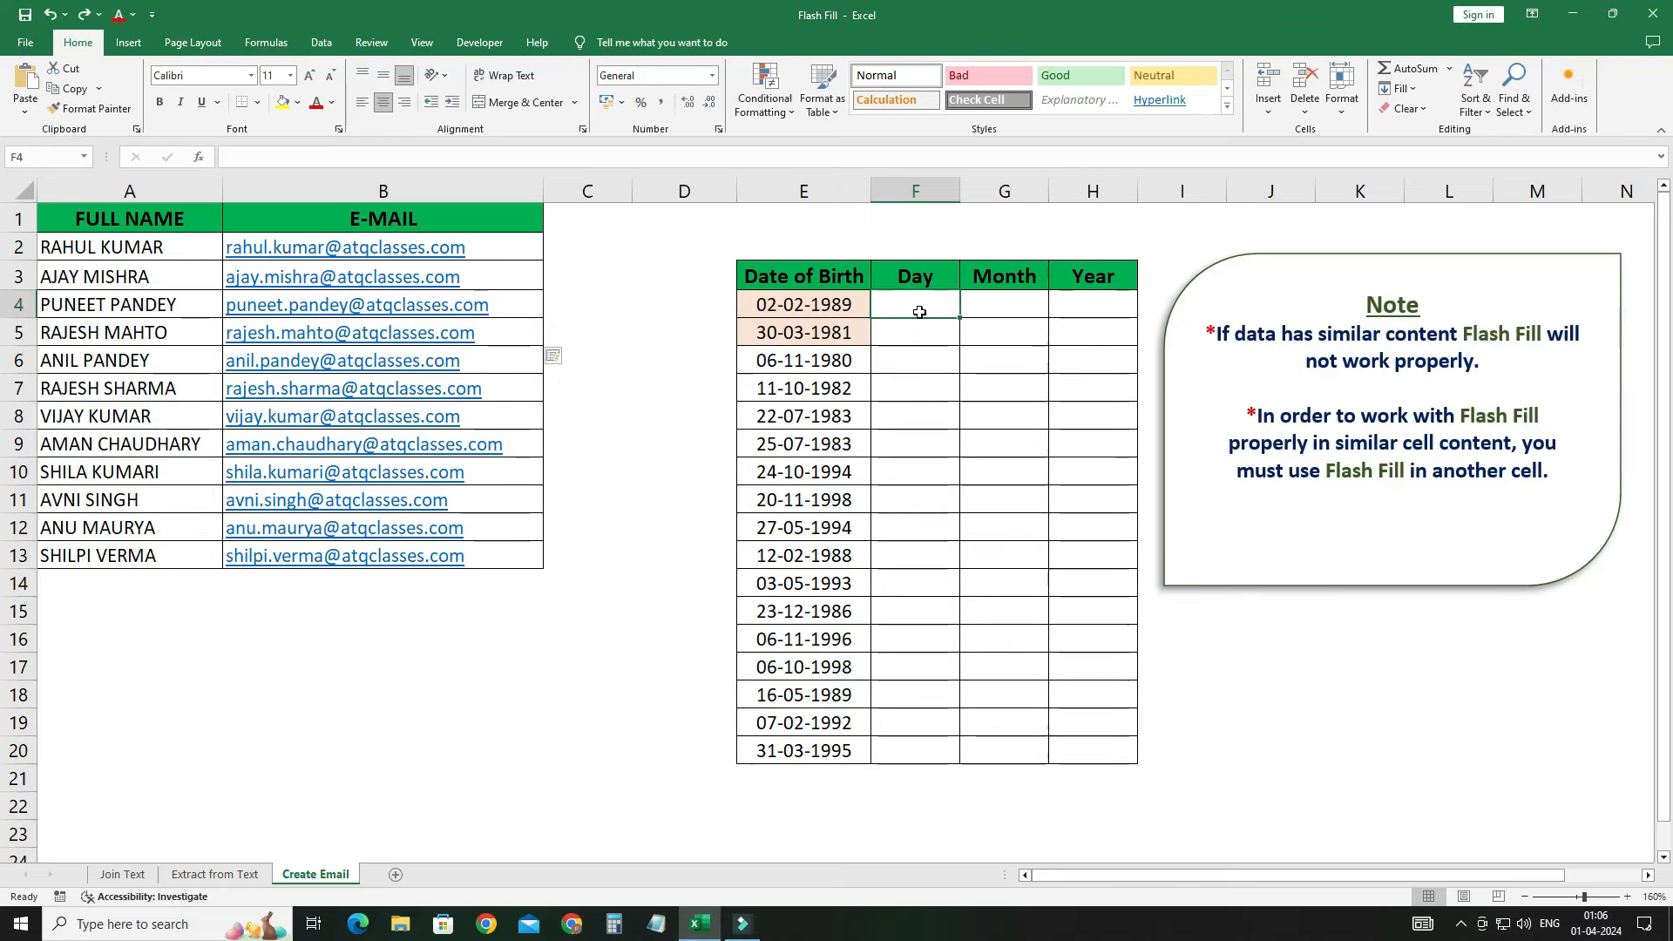
{"action": "key", "text": "Return"}
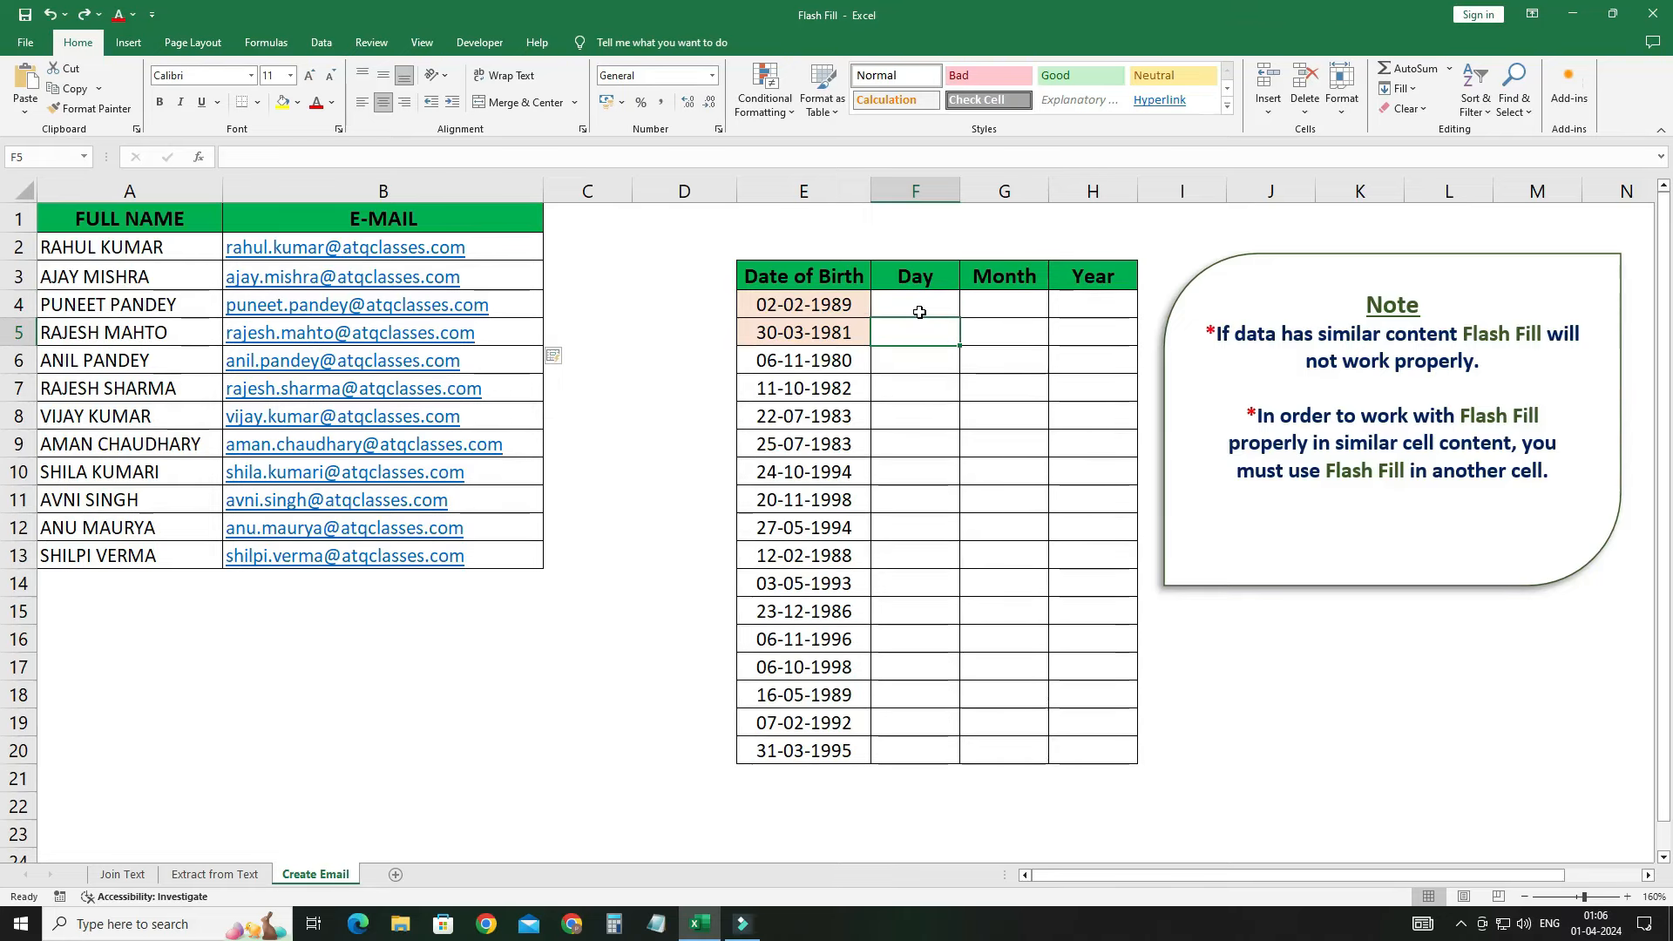
{"action": "type", "text": "30"}
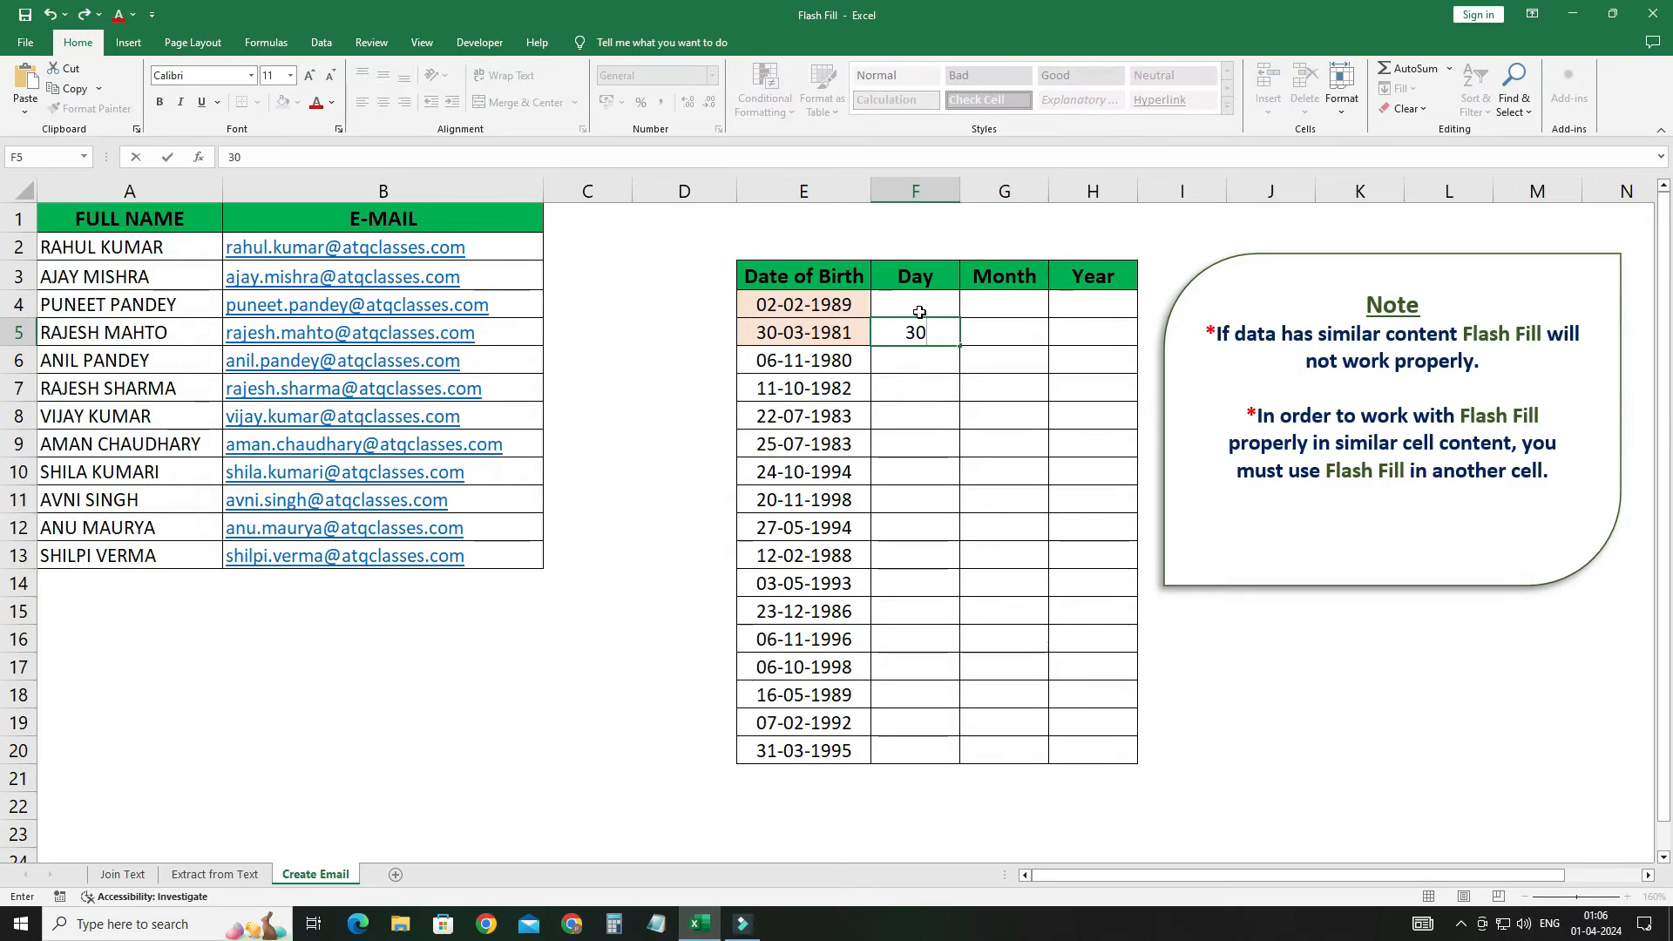
{"action": "key", "text": "Return"}
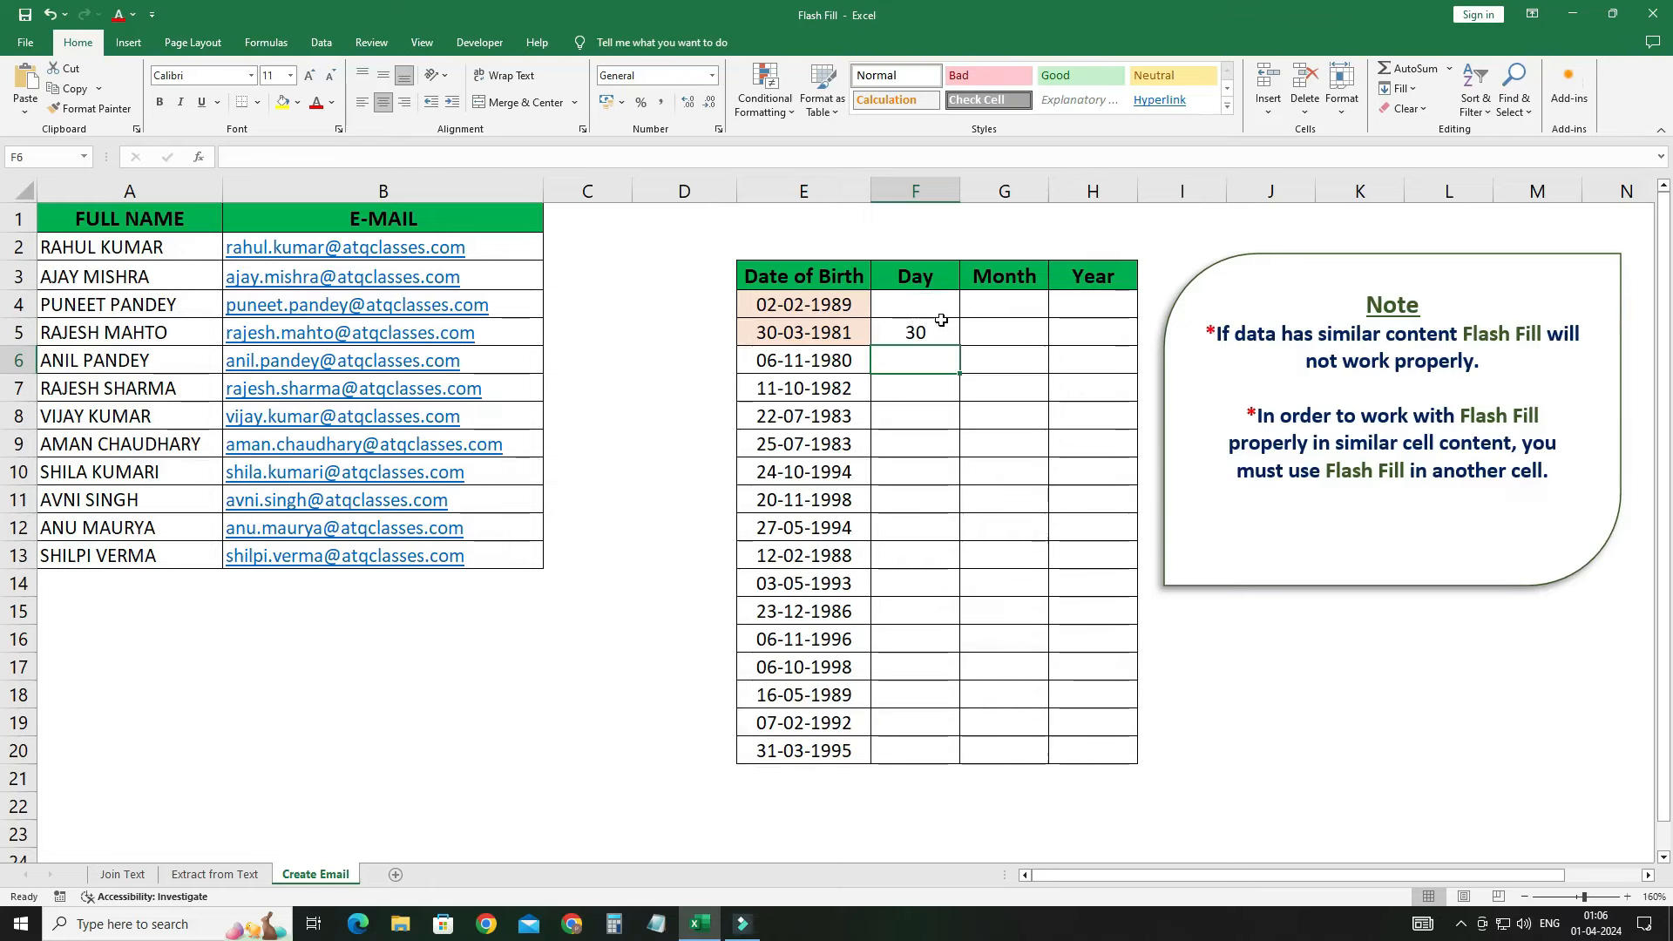
{"action": "key", "text": "ctrl+e"}
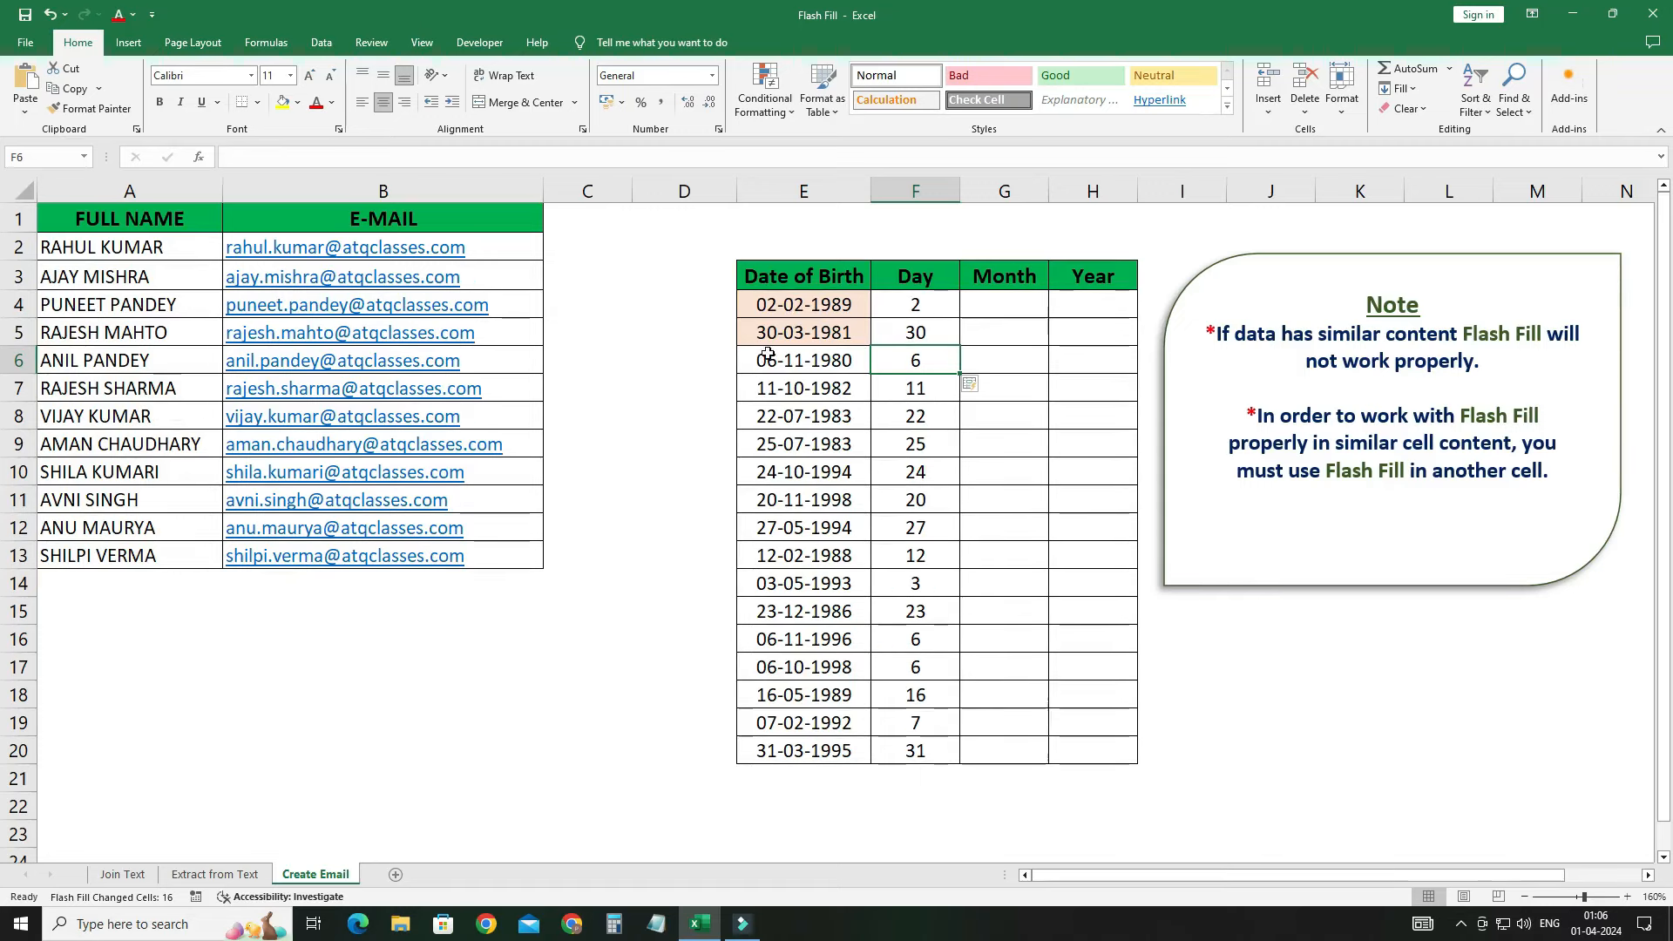
Step: Try month examples 02 in G4 and 03 in G5, then clear both entries
{"action": "left_click", "coordinate": [1008, 307]}
{"action": "type", "text": "02"}
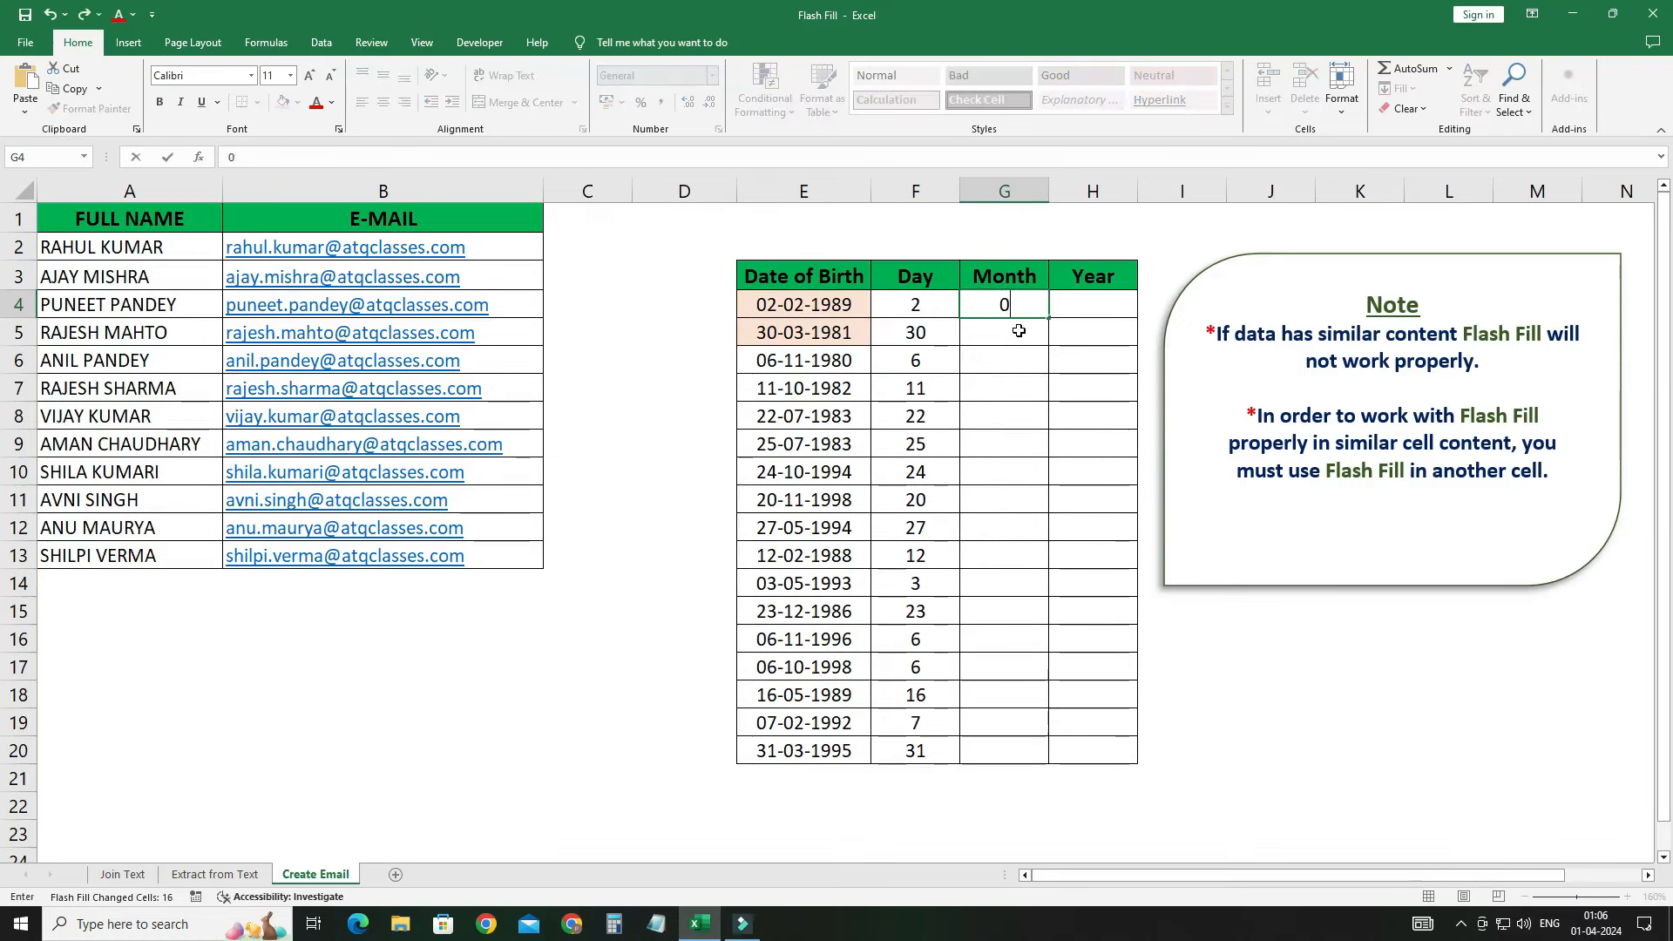
{"action": "key", "text": "Return"}
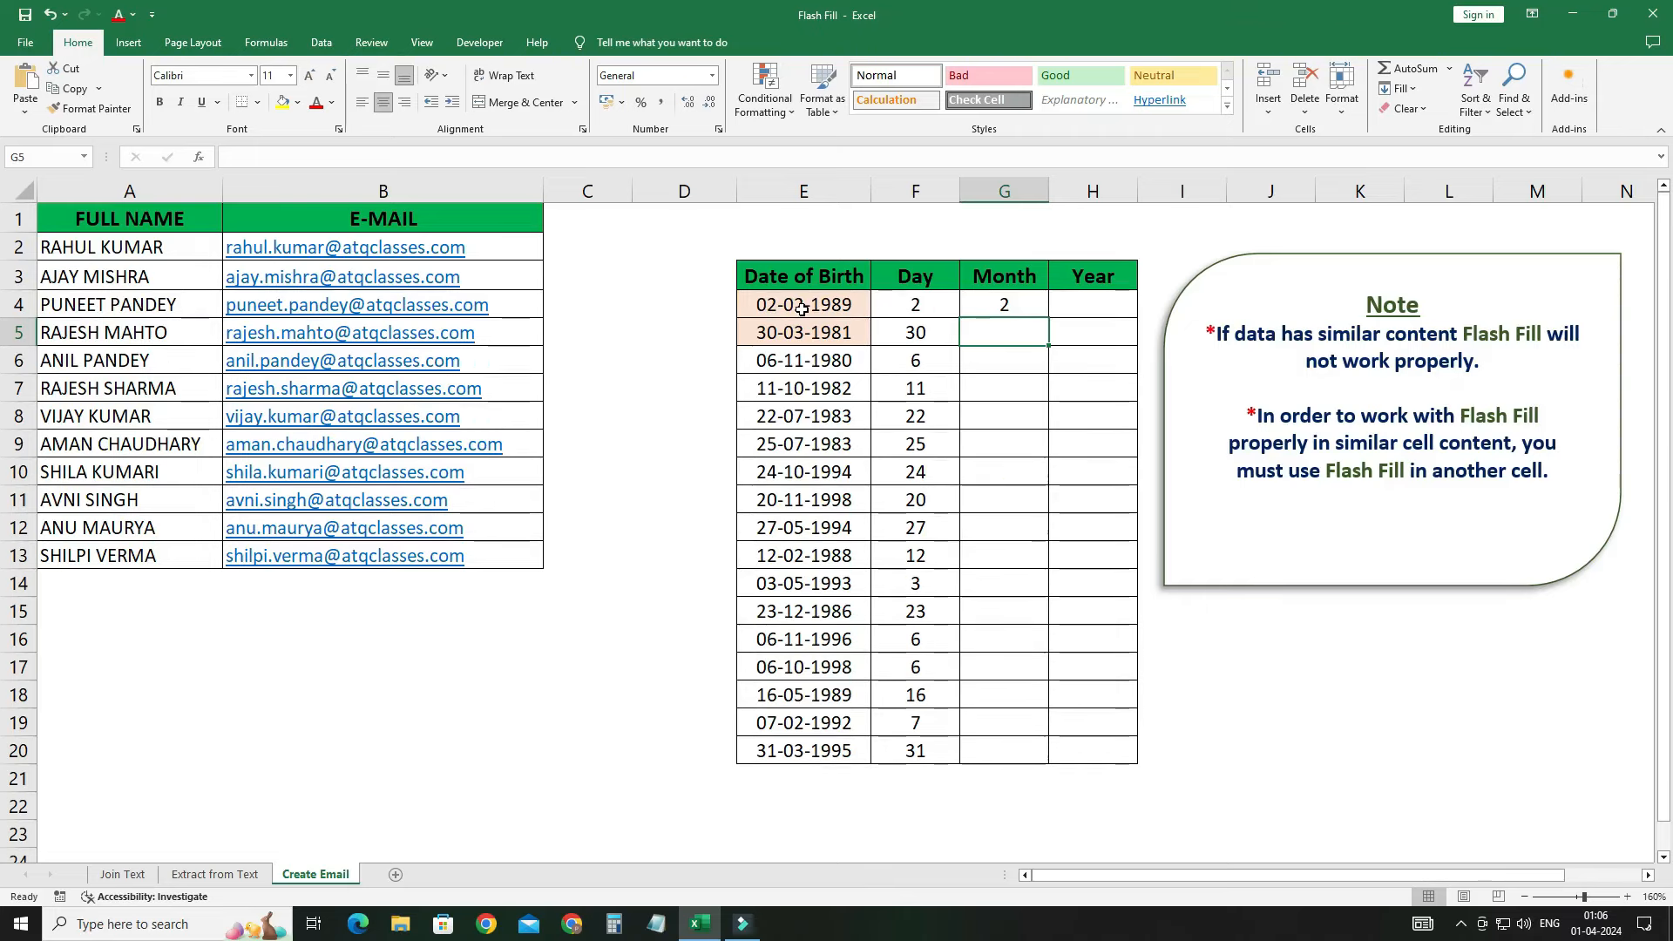
{"action": "left_click", "coordinate": [1004, 312]}
{"action": "key", "text": "Delete"}
{"action": "left_click", "coordinate": [1004, 322]}
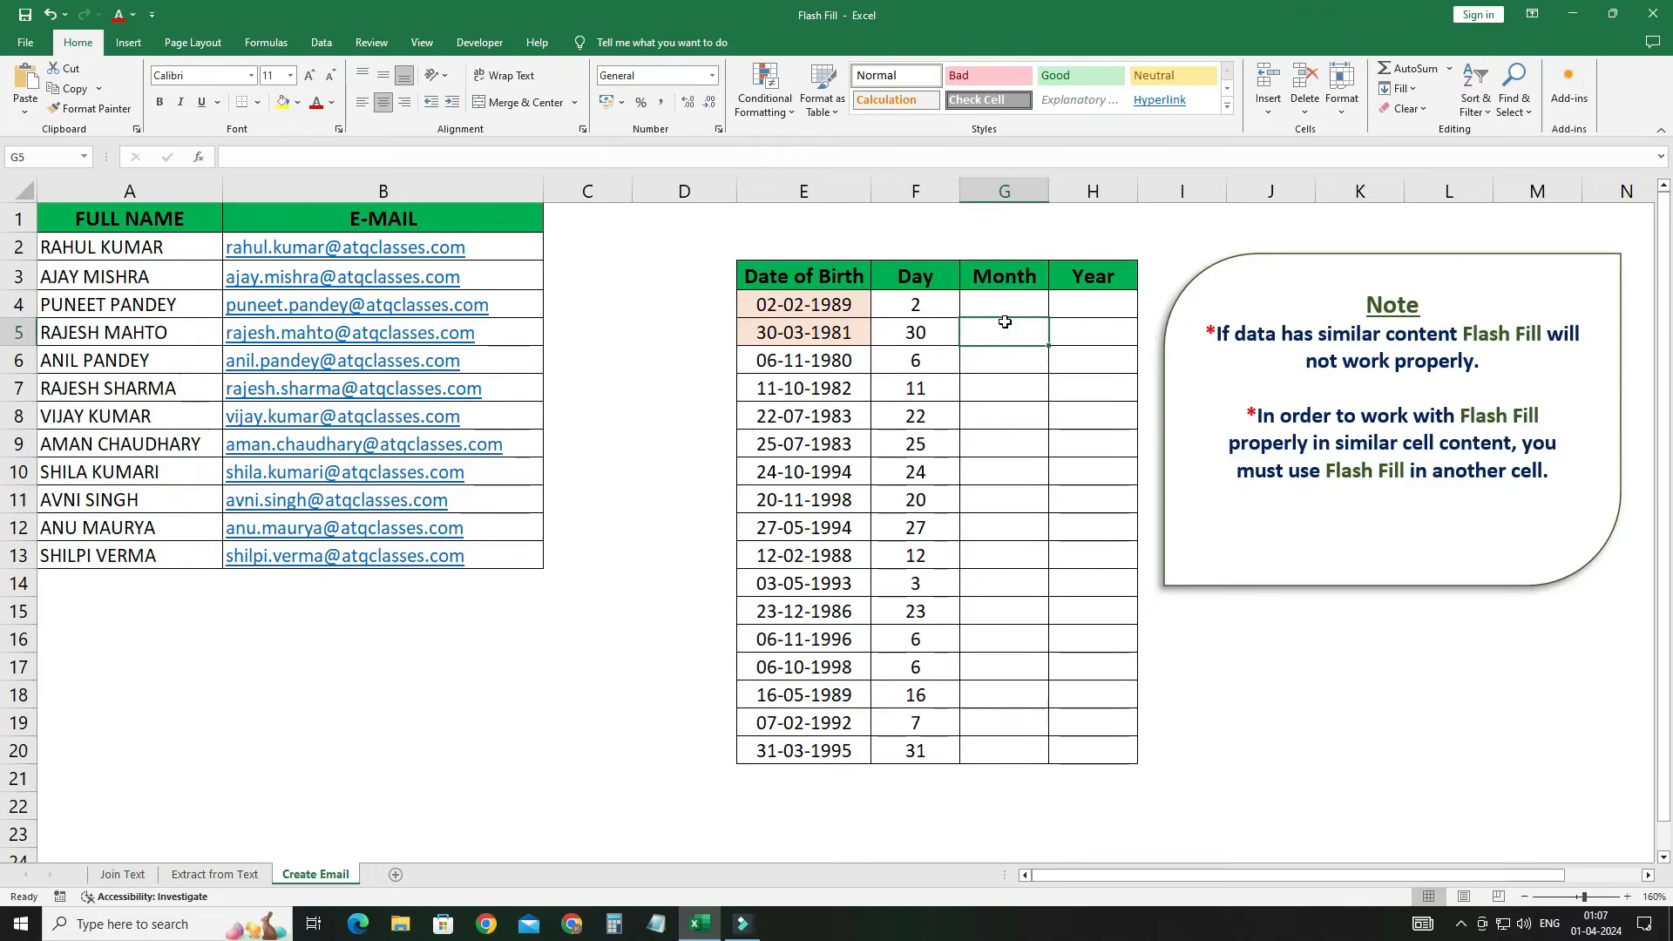
{"action": "type", "text": "03"}
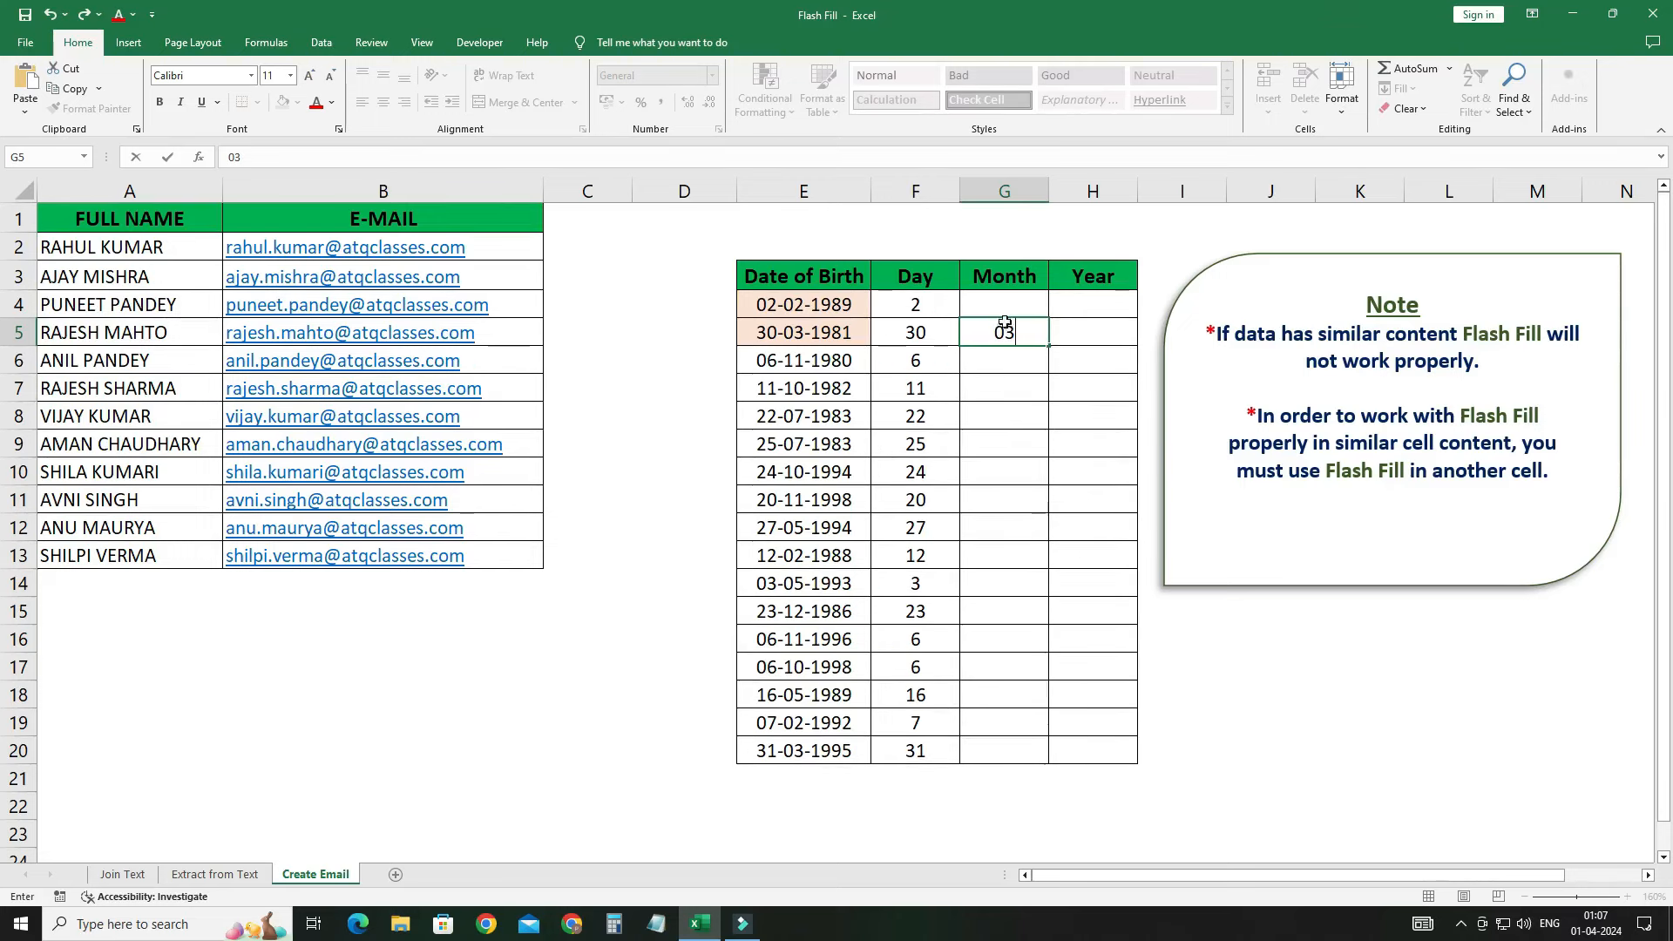
{"action": "key", "text": "Return"}
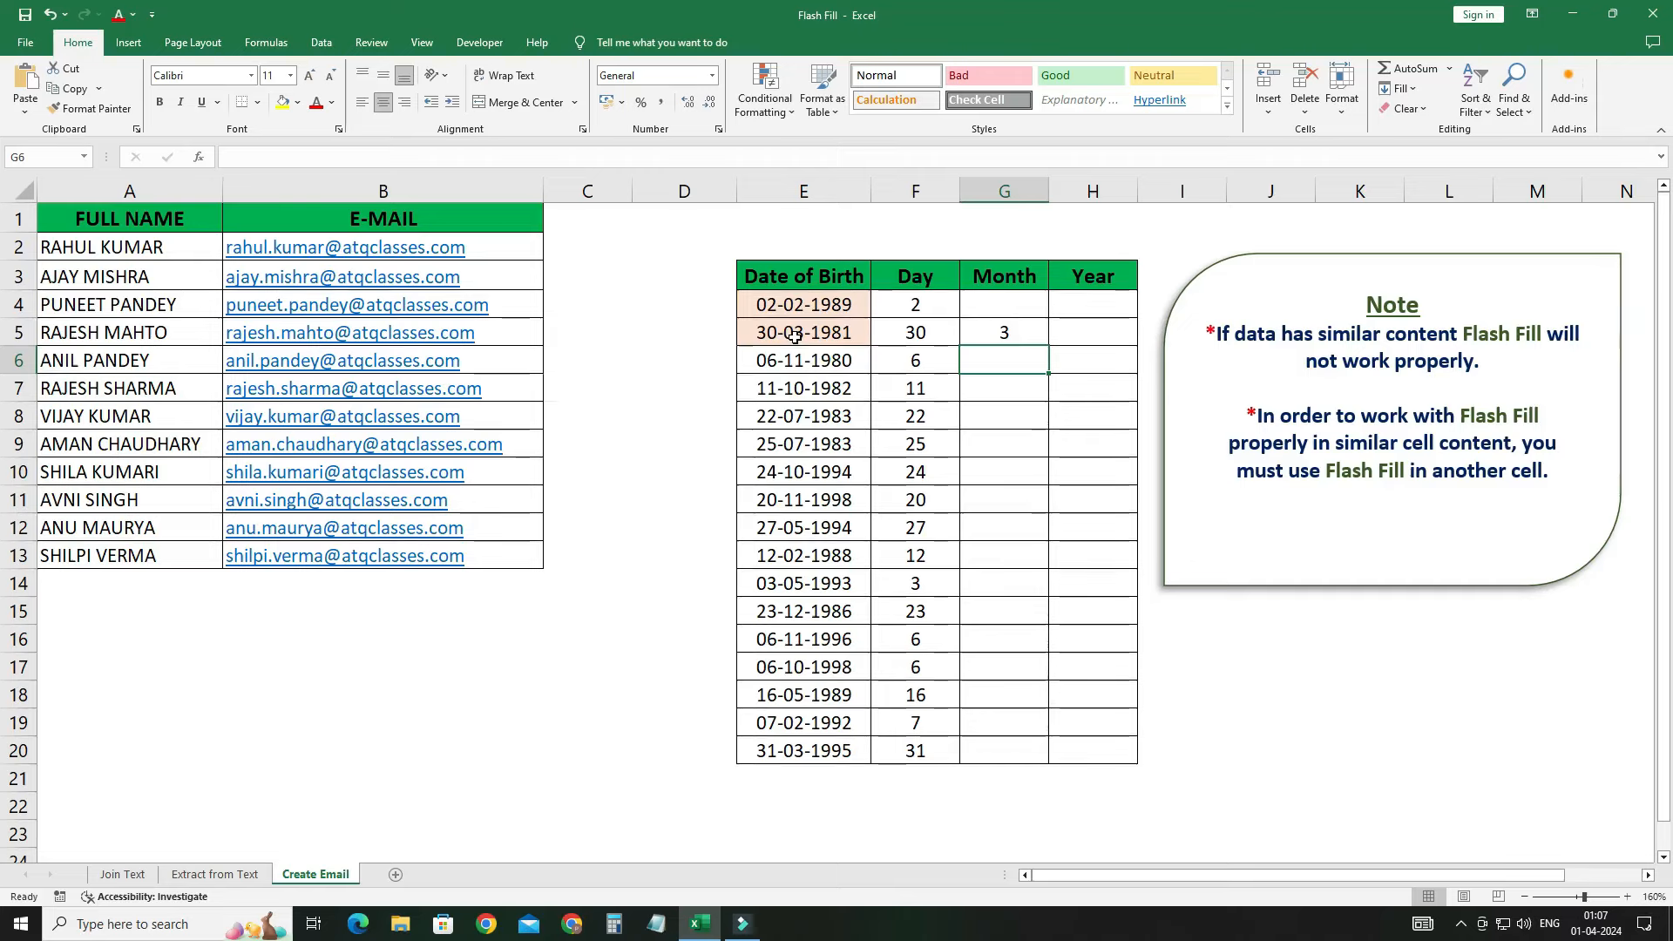
{"action": "left_click", "coordinate": [1008, 332]}
{"action": "key", "text": "Delete"}
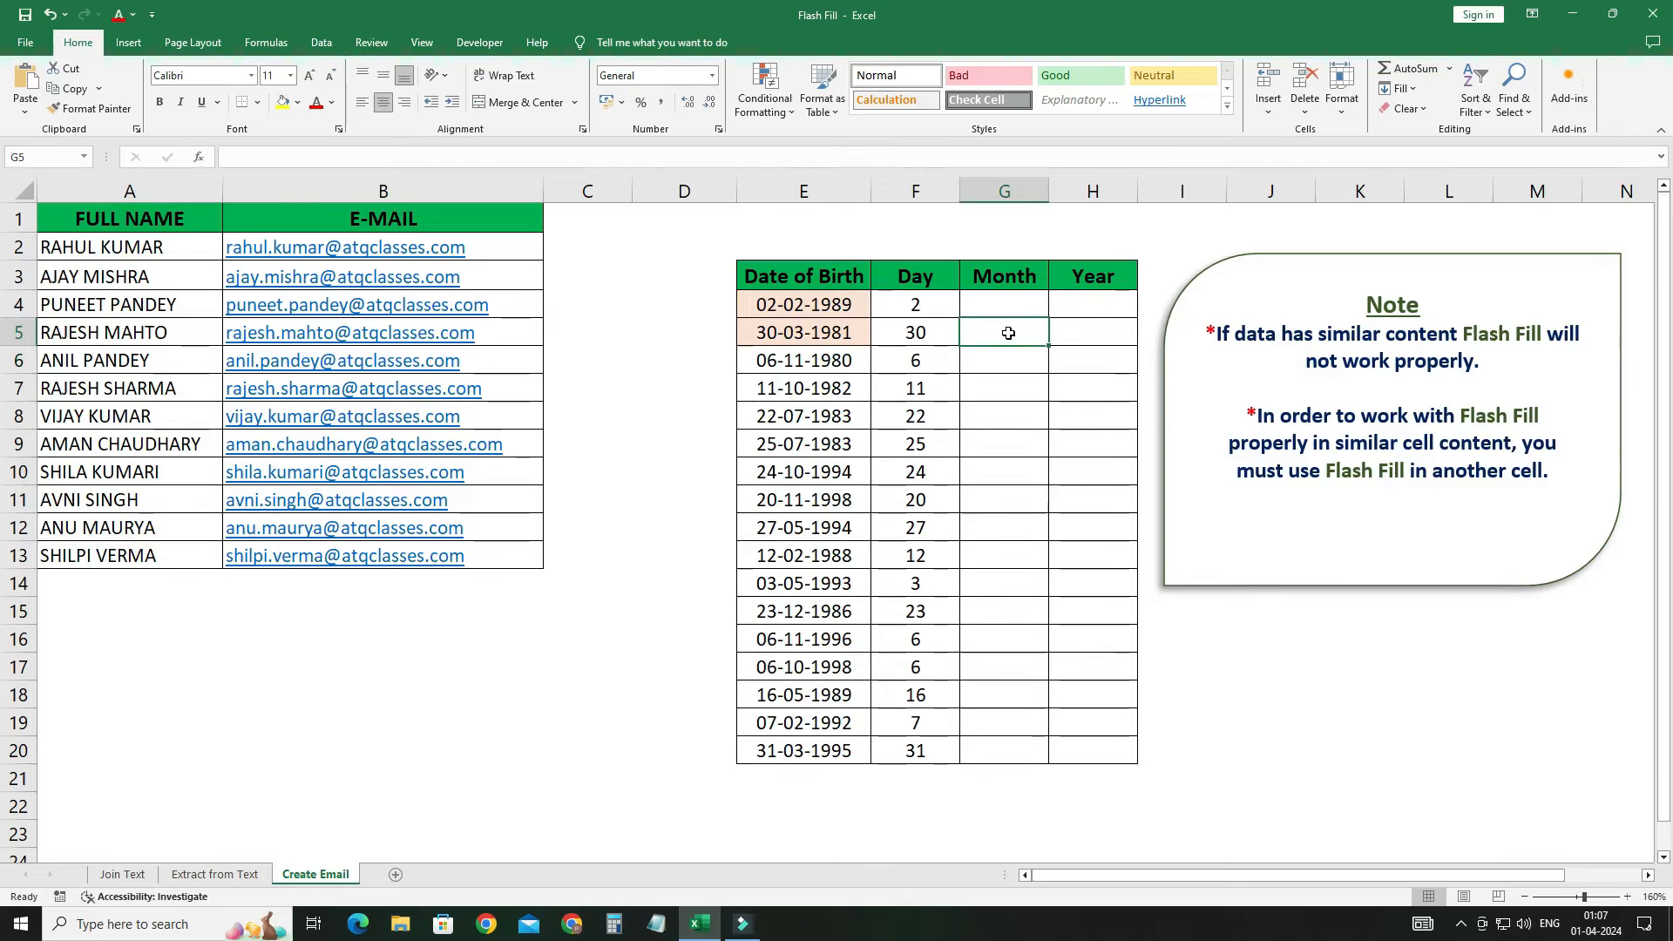
Step: Enter 11 in G6 as the example and Flash Fill the Month column with Ctrl+E
{"action": "left_click", "coordinate": [1008, 359]}
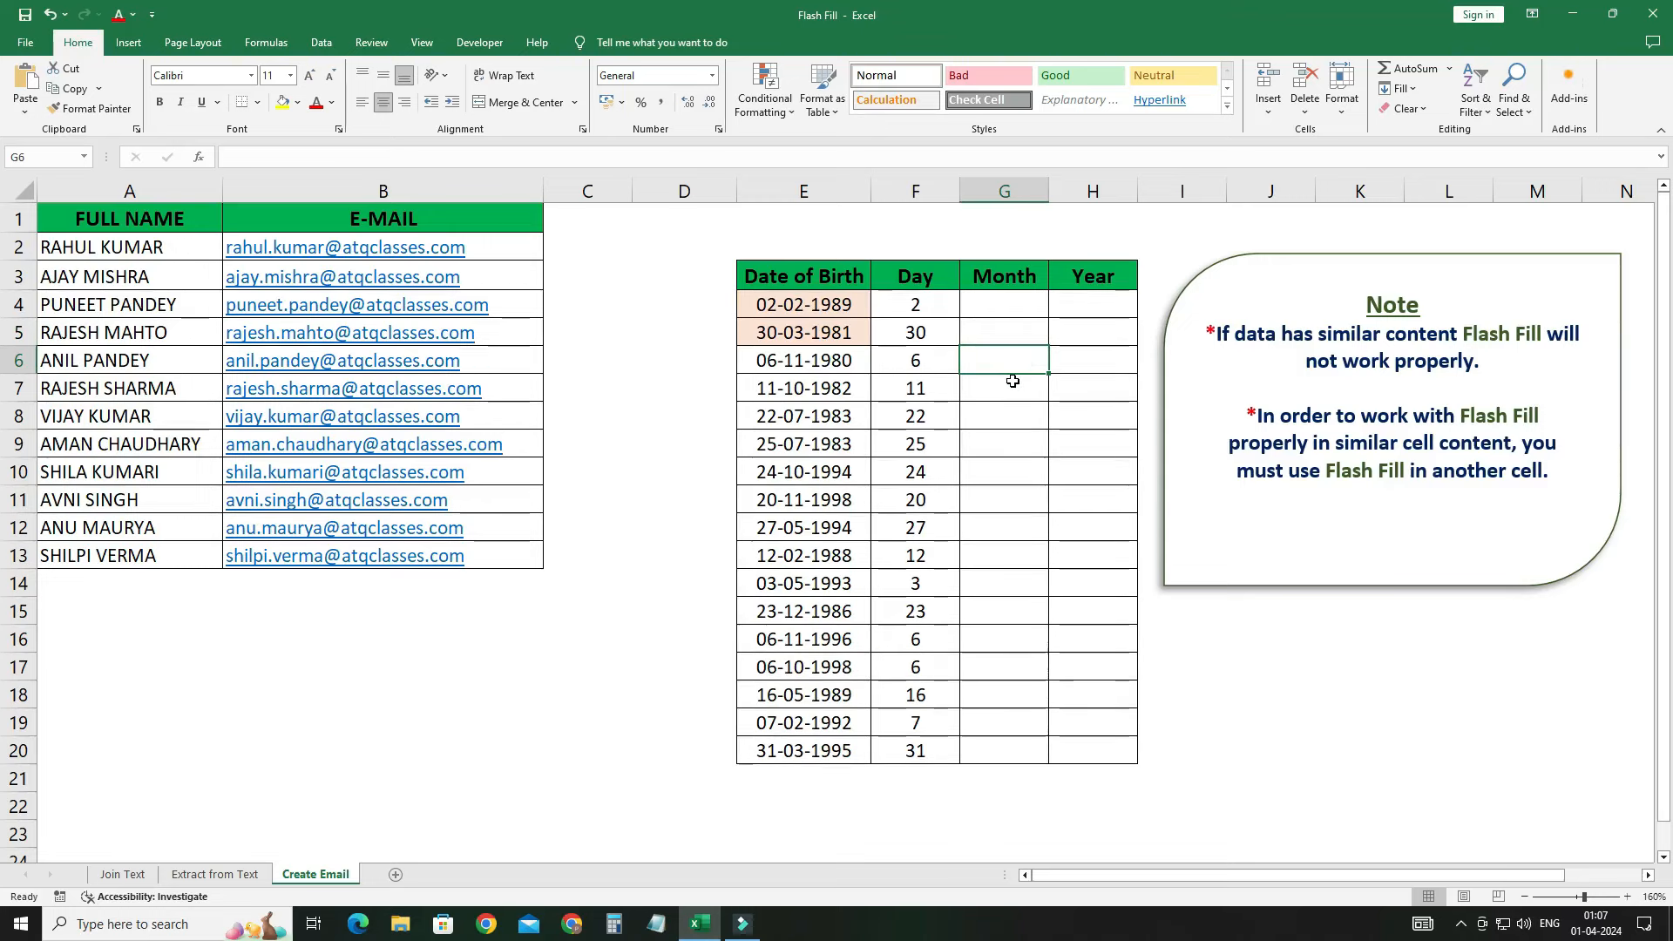
{"action": "type", "text": "11"}
{"action": "key", "text": "Return"}
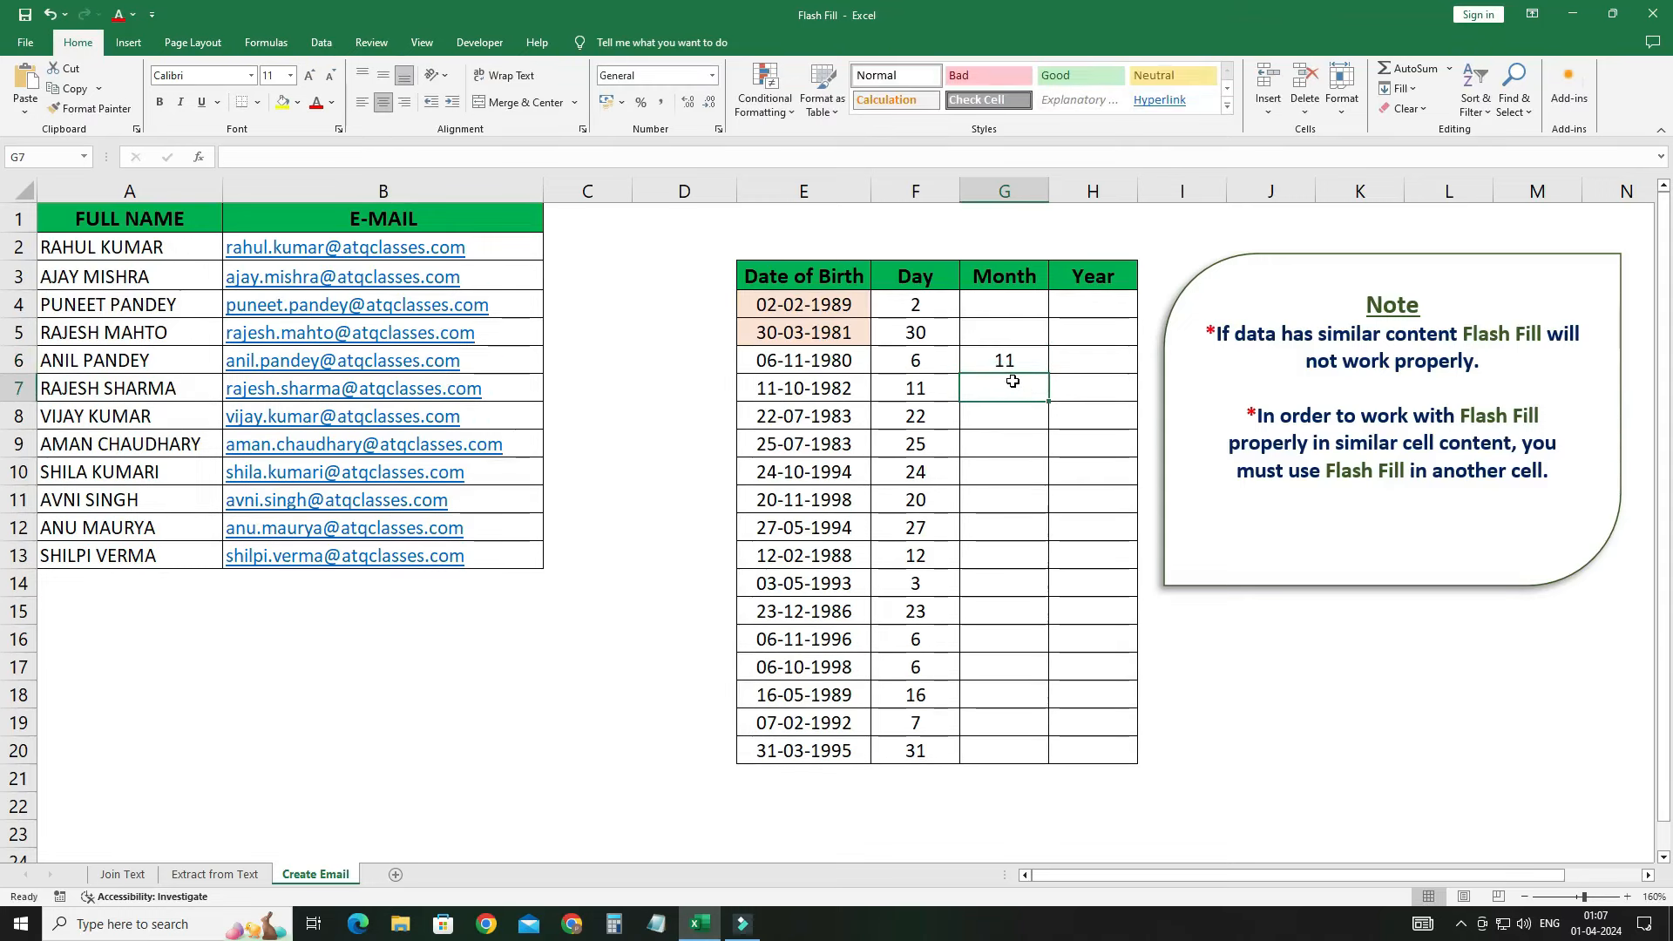
{"action": "key", "text": "ctrl+e"}
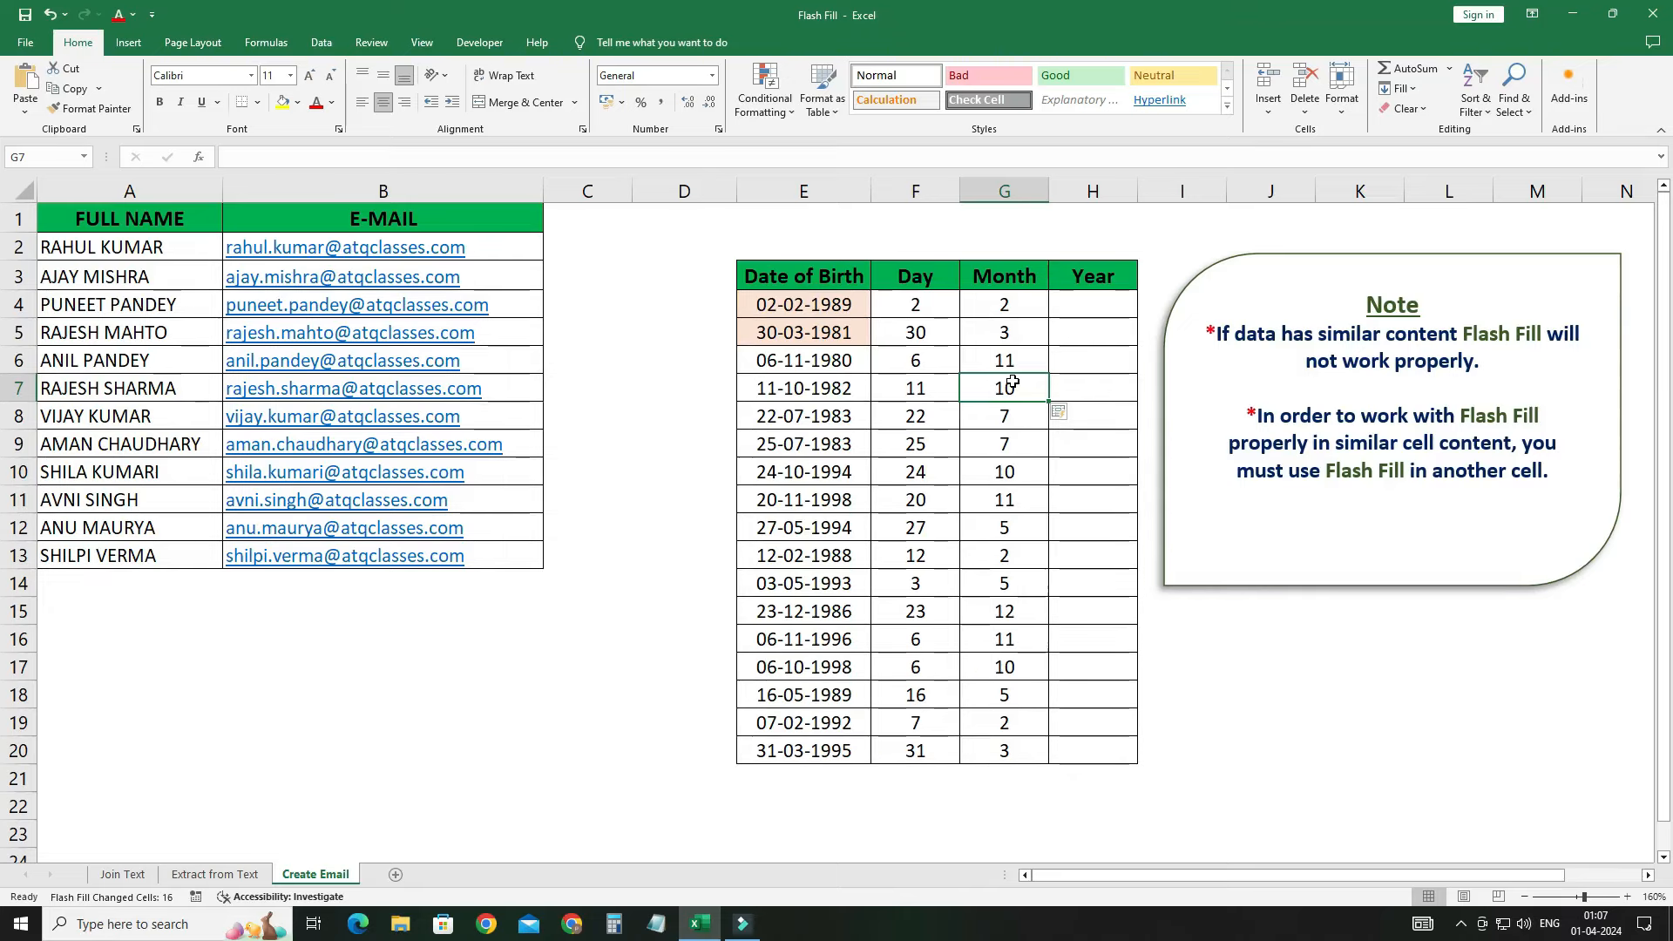
Step: Enter 1989 in H4 as the example and Flash Fill the Year column with Ctrl+E
{"action": "left_click", "coordinate": [1093, 309]}
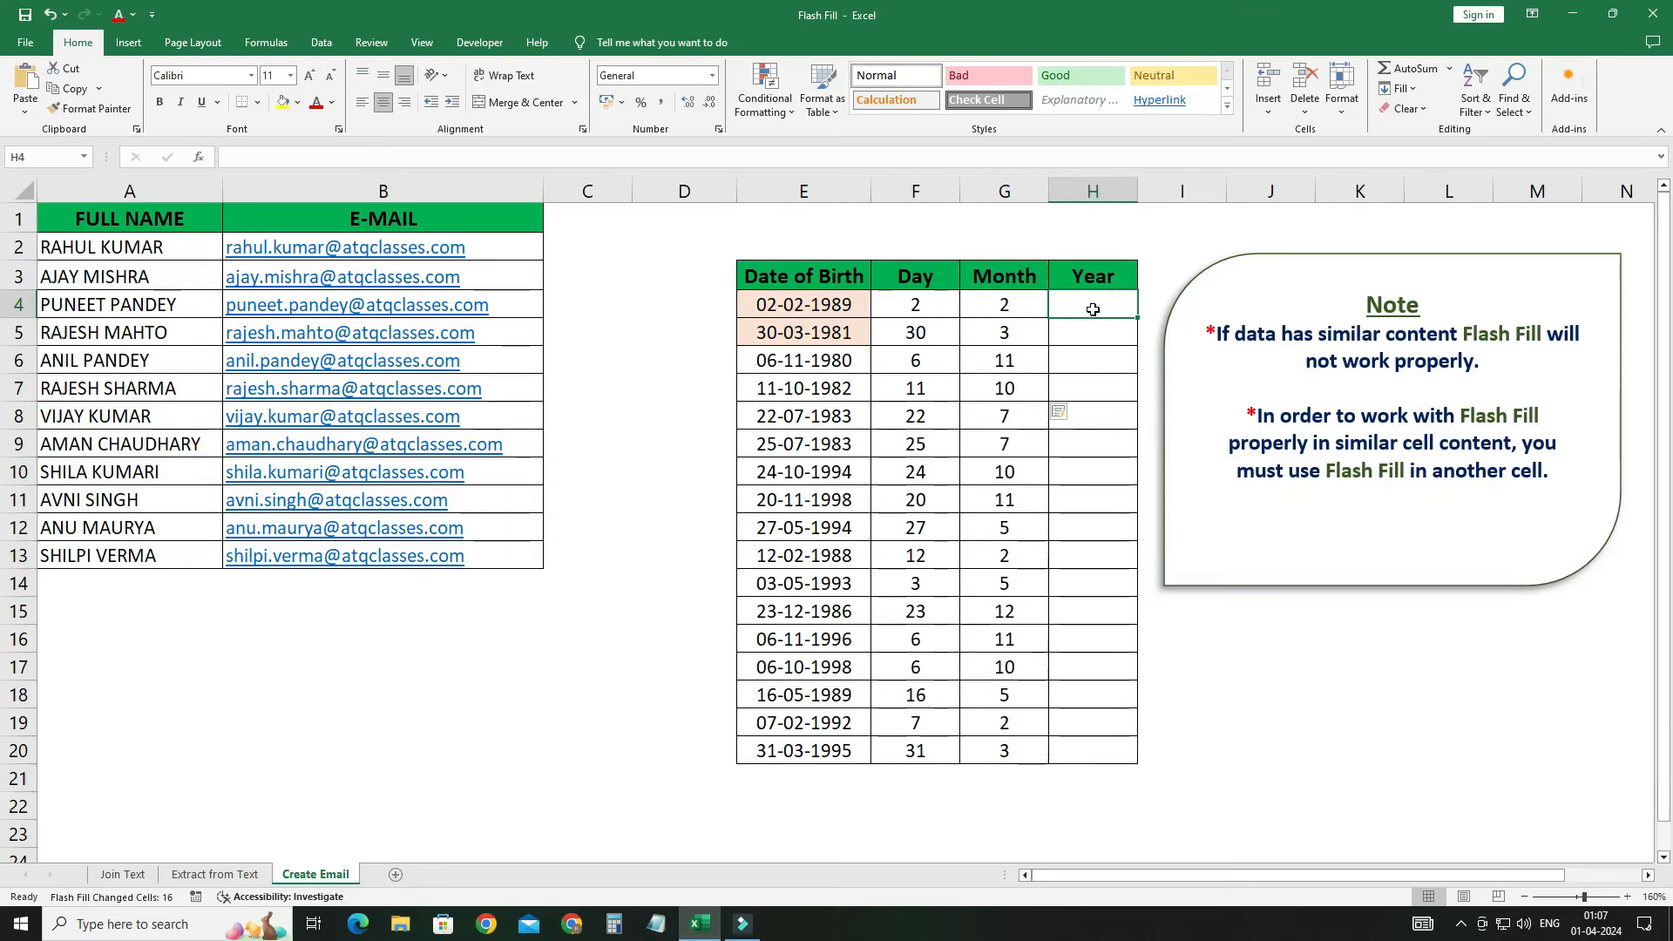
{"action": "type", "text": "1989"}
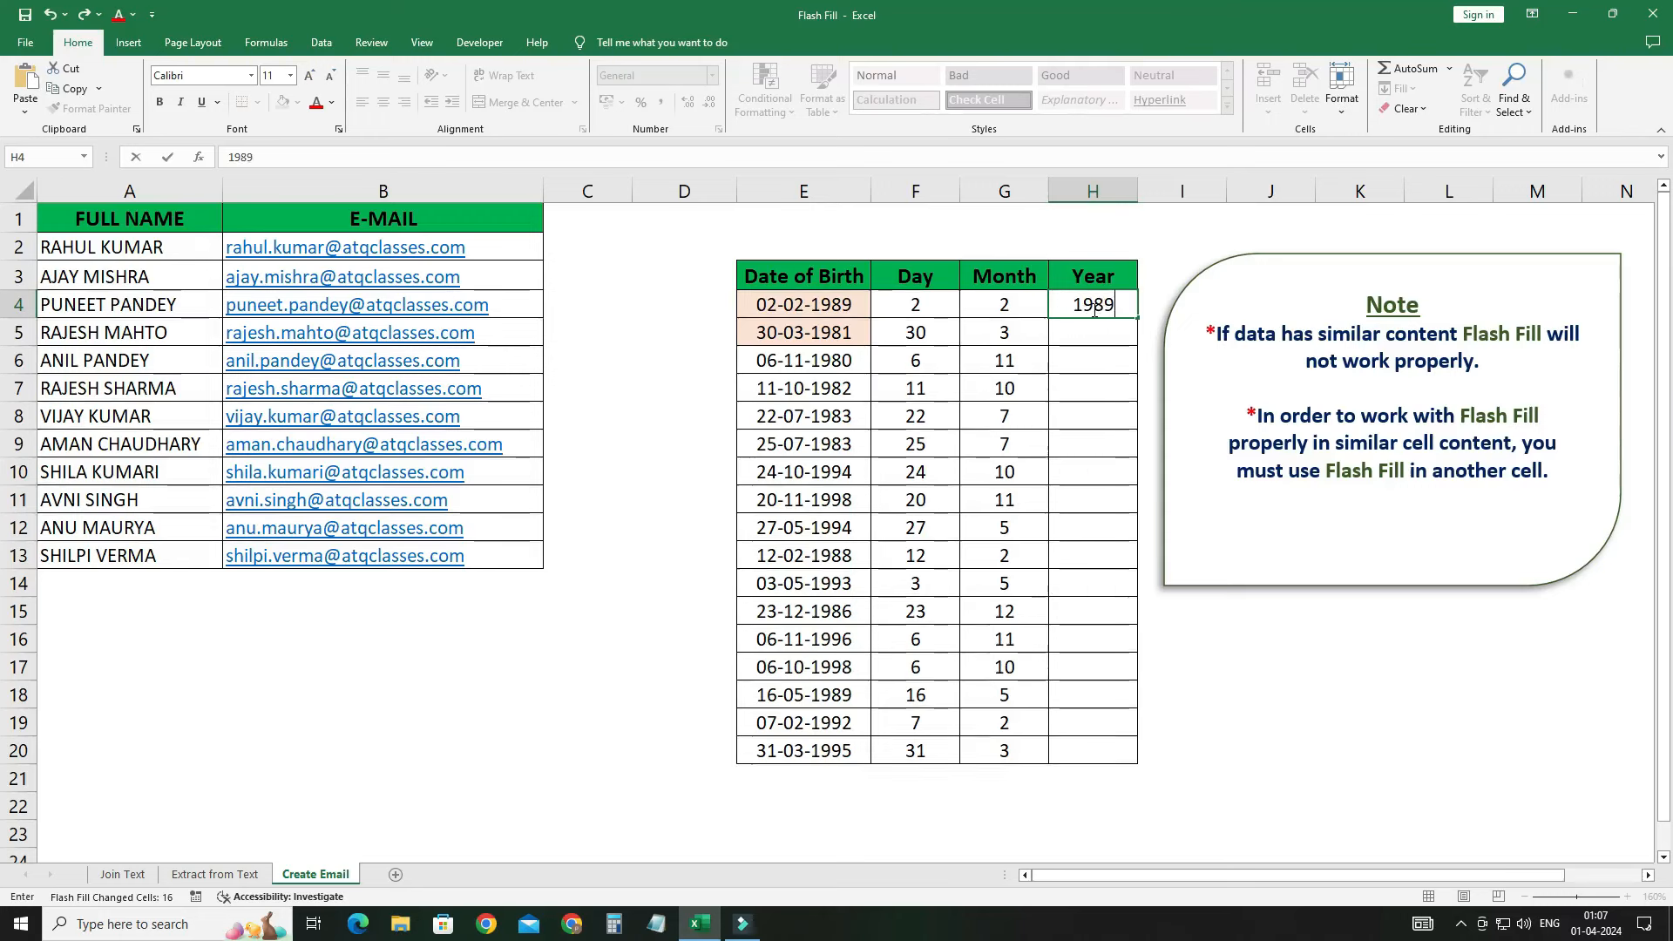
{"action": "key", "text": "Return"}
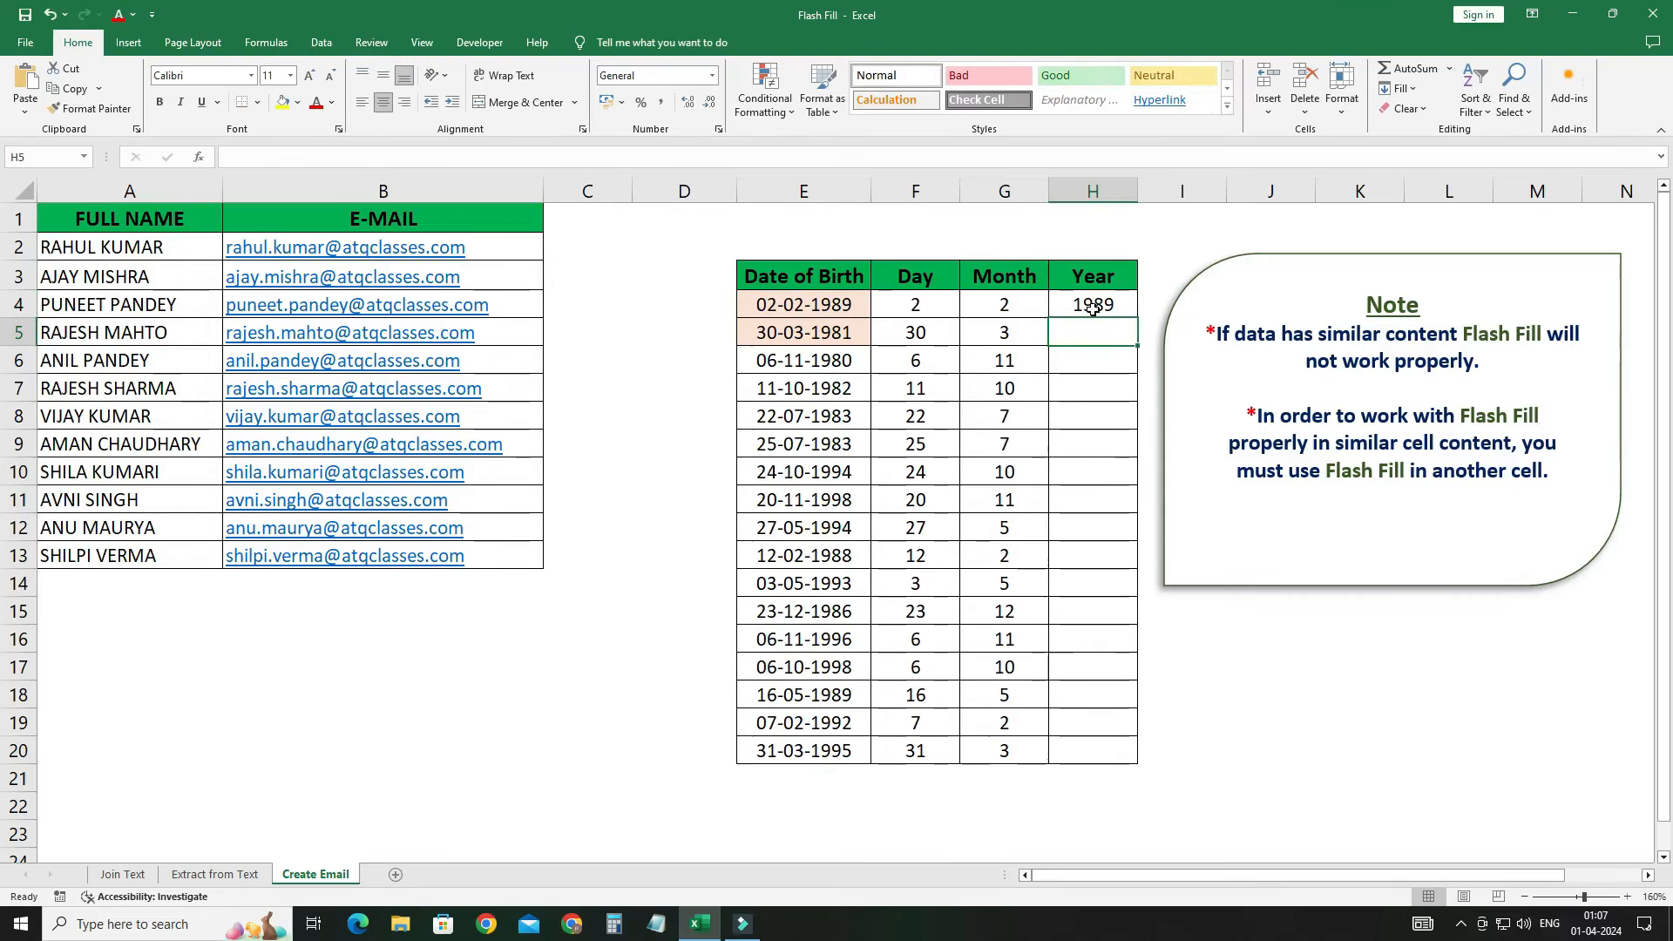
{"action": "key", "text": "ctrl+e"}
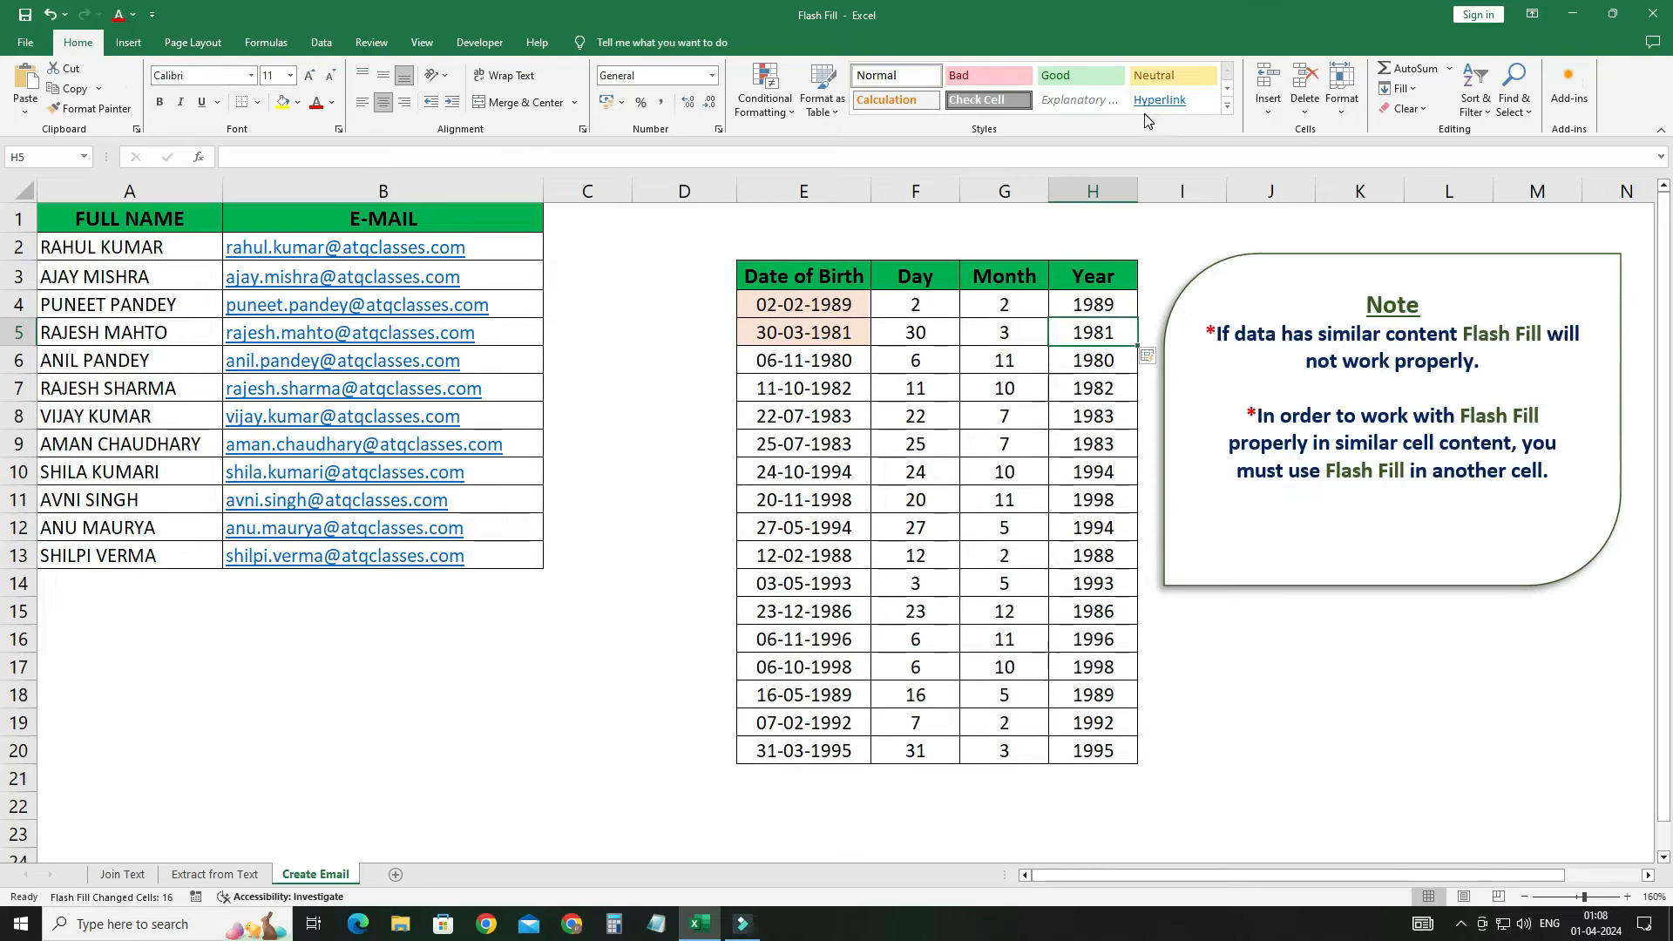
{"action": "left_click", "coordinate": [1411, 90]}
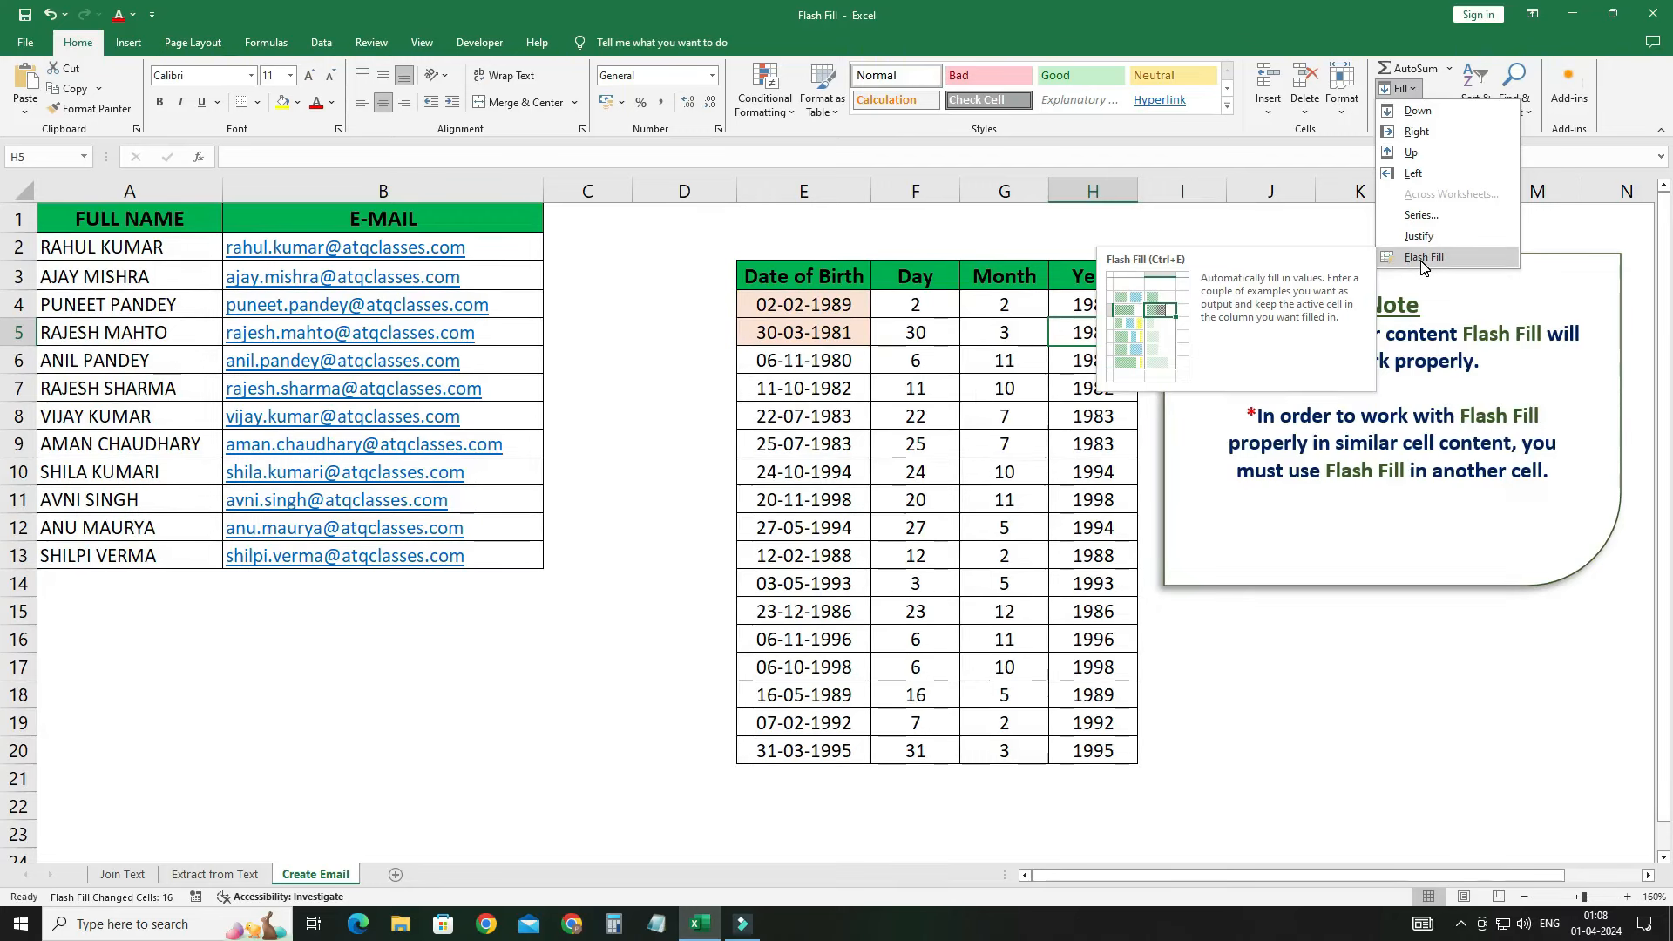
{"action": "left_click", "coordinate": [714, 304]}
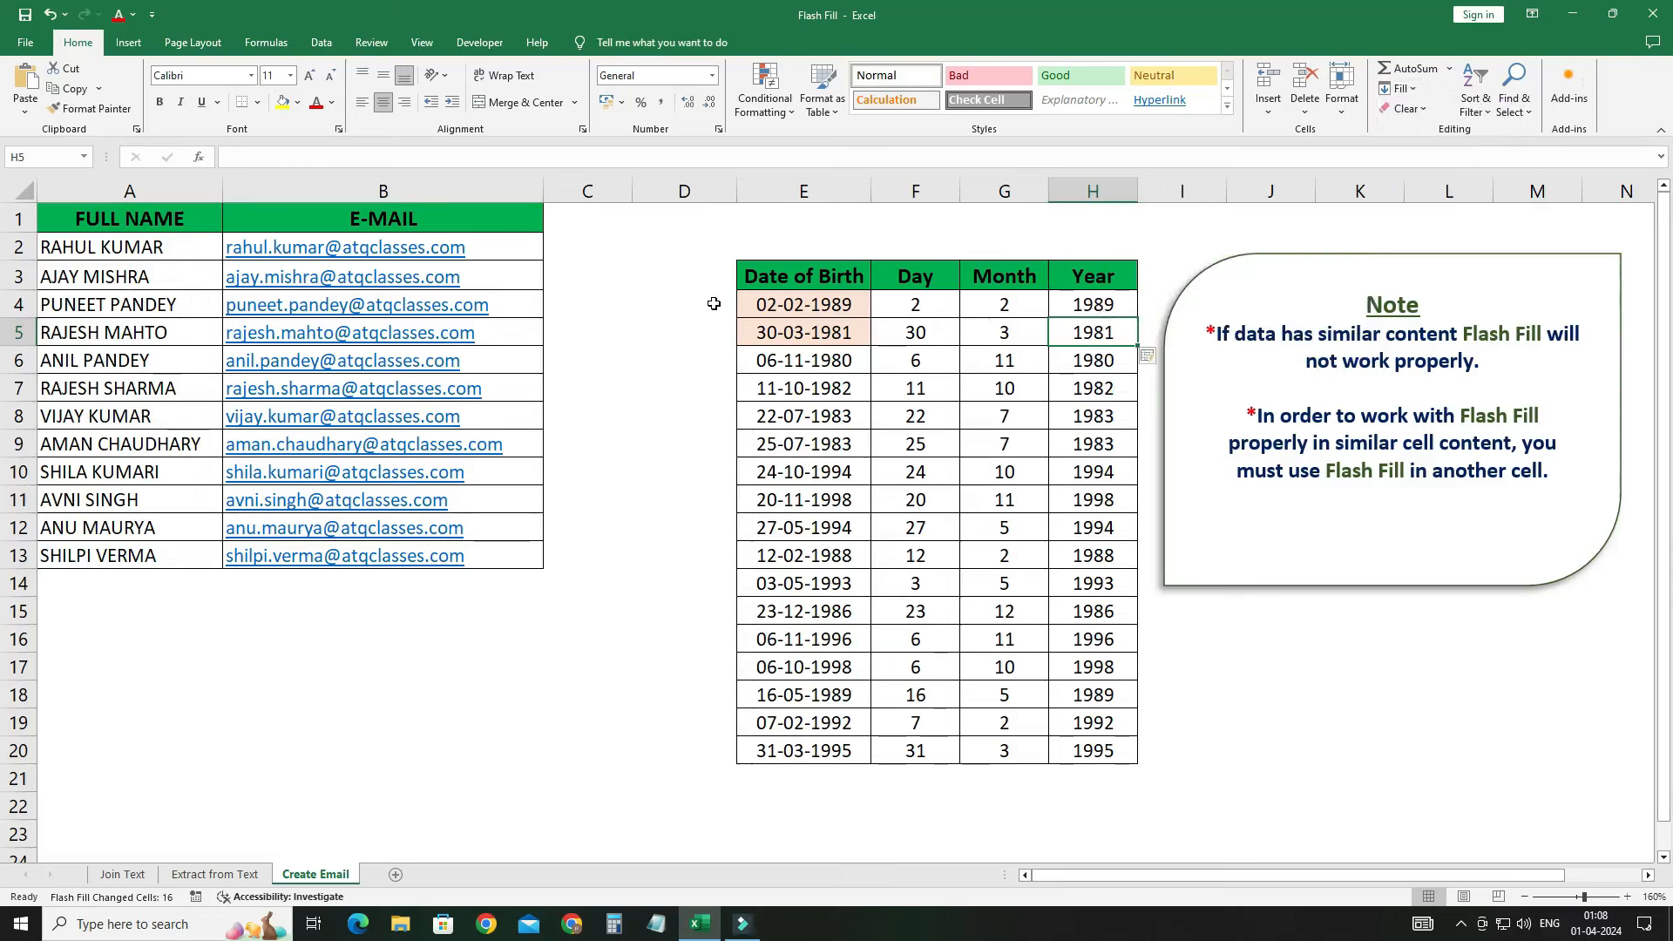